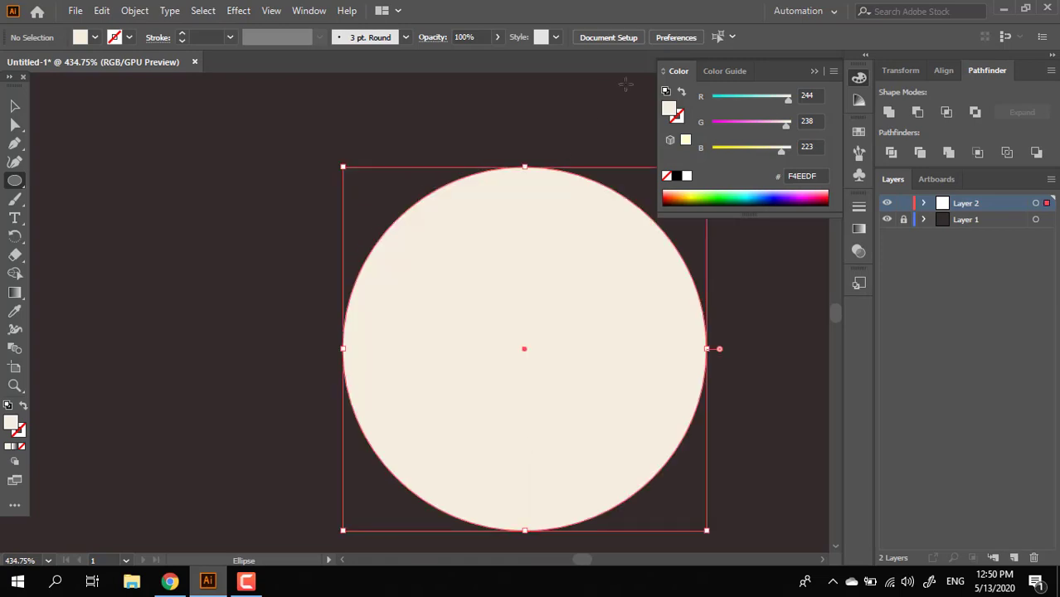
- Align the large cream circle to the horizontal and vertical center of the artboard
click(665, 37)
click(730, 37)
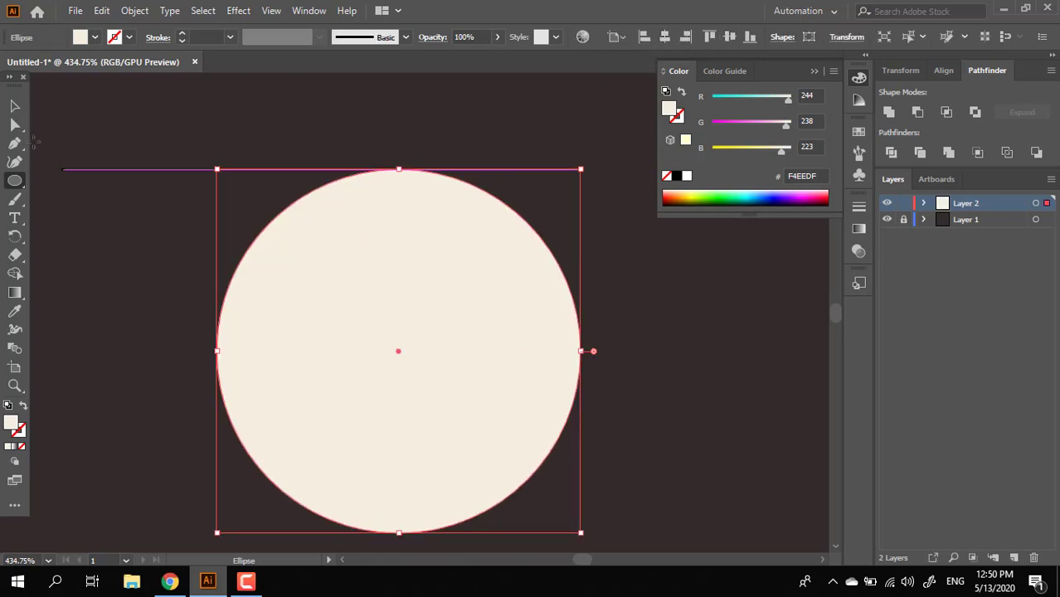
- Create a much smaller copy of the large circle and center it on the large circle's top edge
click(15, 106)
key(z)
drag(474, 244, 63, 169)
click(15, 107)
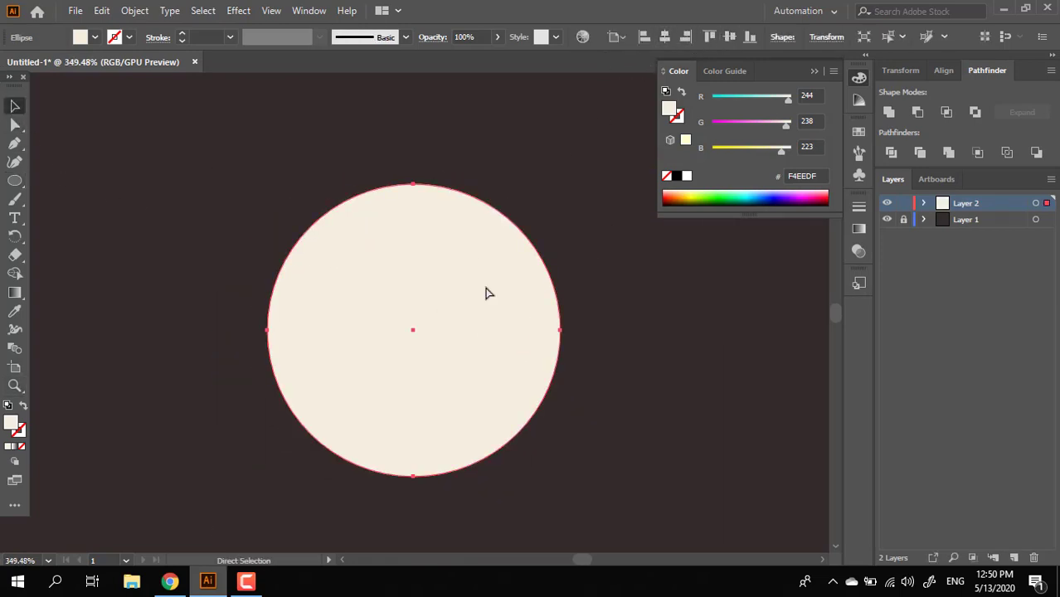
drag(556, 475, 466, 379)
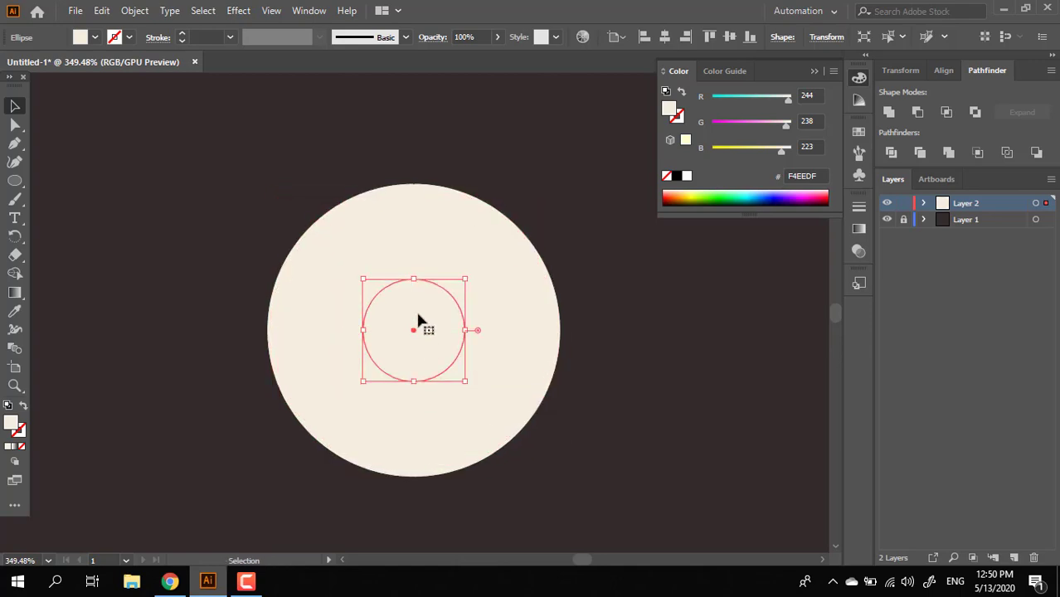
drag(417, 320, 418, 174)
drag(467, 237, 448, 217)
- Make a copy of the small circle rotated 20° about the large circle's center
key(r)
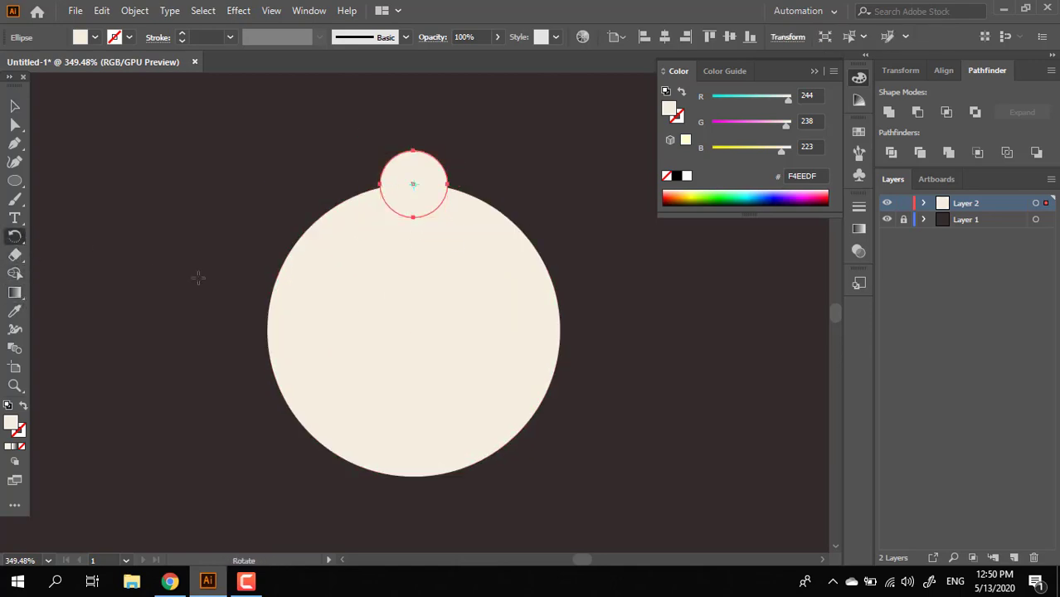
alt+click(415, 329)
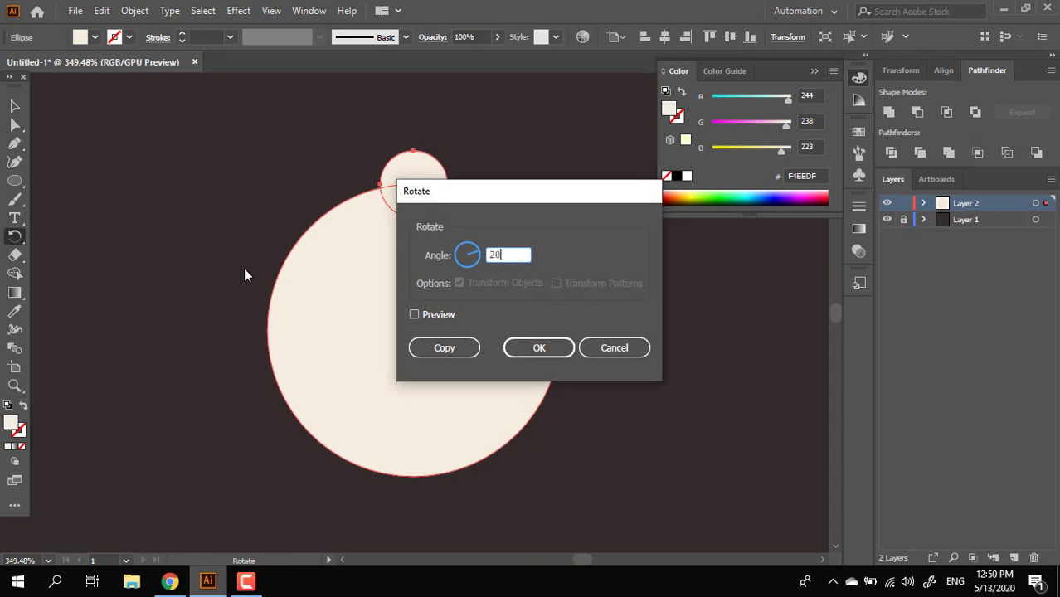
drag(596, 200, 657, 254)
click(512, 370)
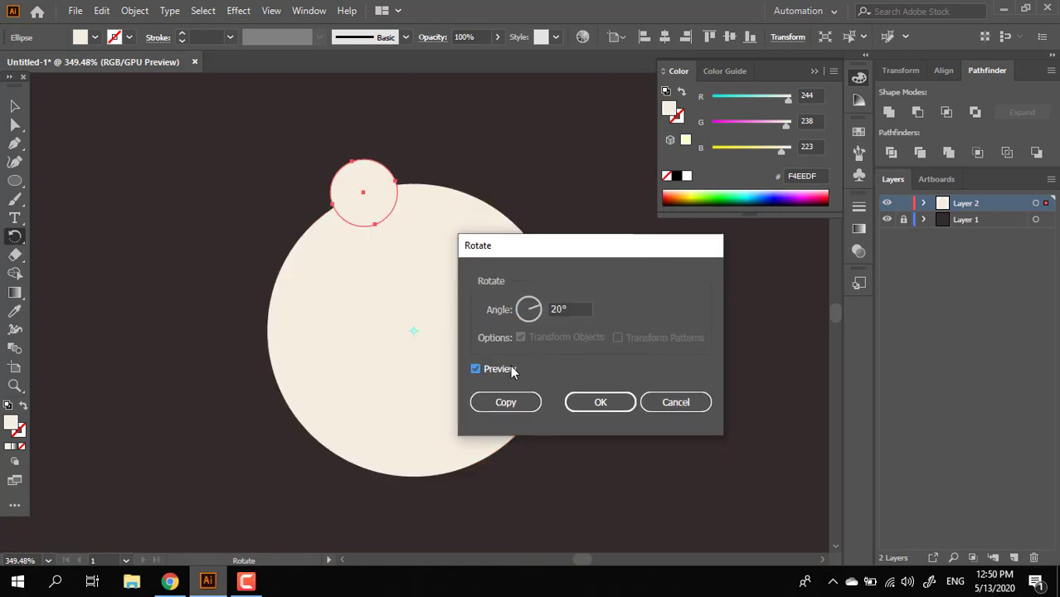
click(502, 403)
- Repeat the 20° rotated copy until small circles surround the whole edge of the large circle
key(ctrl+d)
key(ctrl+d)
key(ctrl+d)
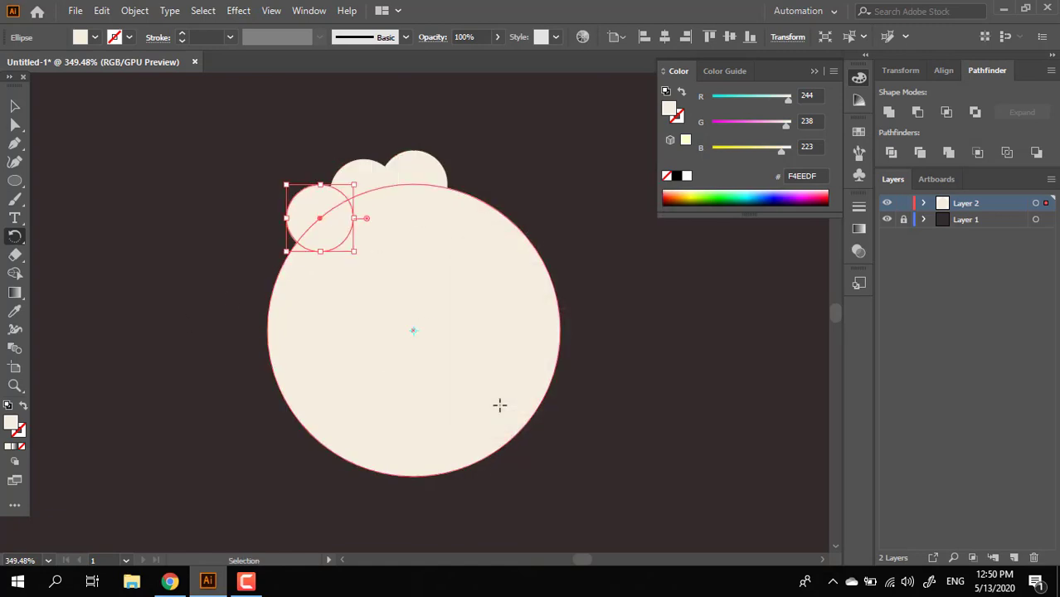
key(ctrl+d)
key(ctrl+d)
key(ctrl+d)
key(ctrl+d)
key(ctrl+d)
key(ctrl+d)
key(ctrl+d)
key(ctrl+d)
key(ctrl+d)
key(ctrl+d)
key(ctrl+d)
key(ctrl+d)
key(ctrl+d)
key(ctrl+d)
key(ctrl+d)
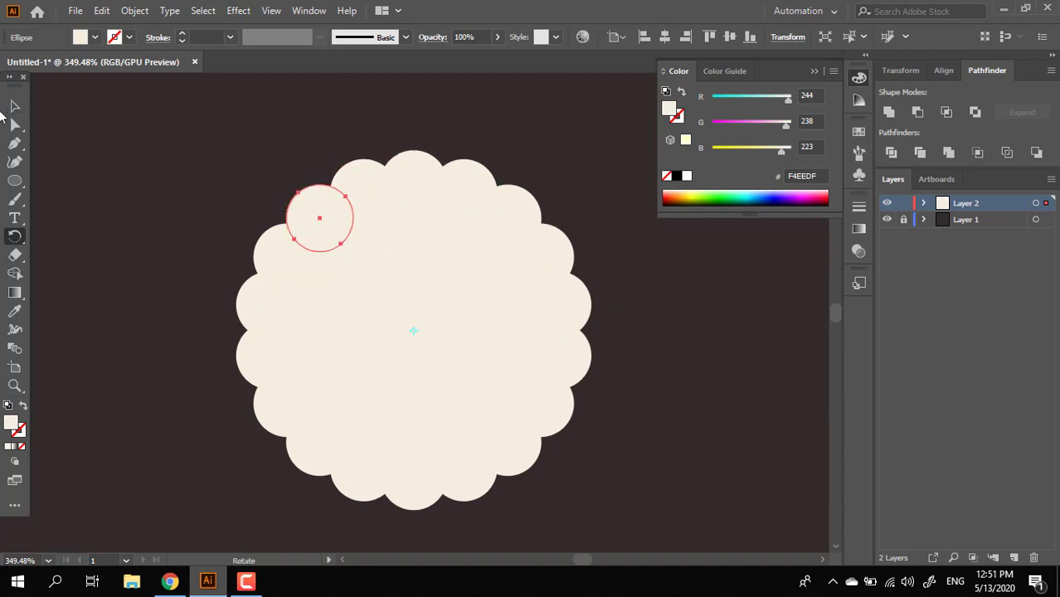
- Unite the large circle and all the surrounding small circles into one scalloped head shape
click(14, 106)
drag(669, 445, 124, 89)
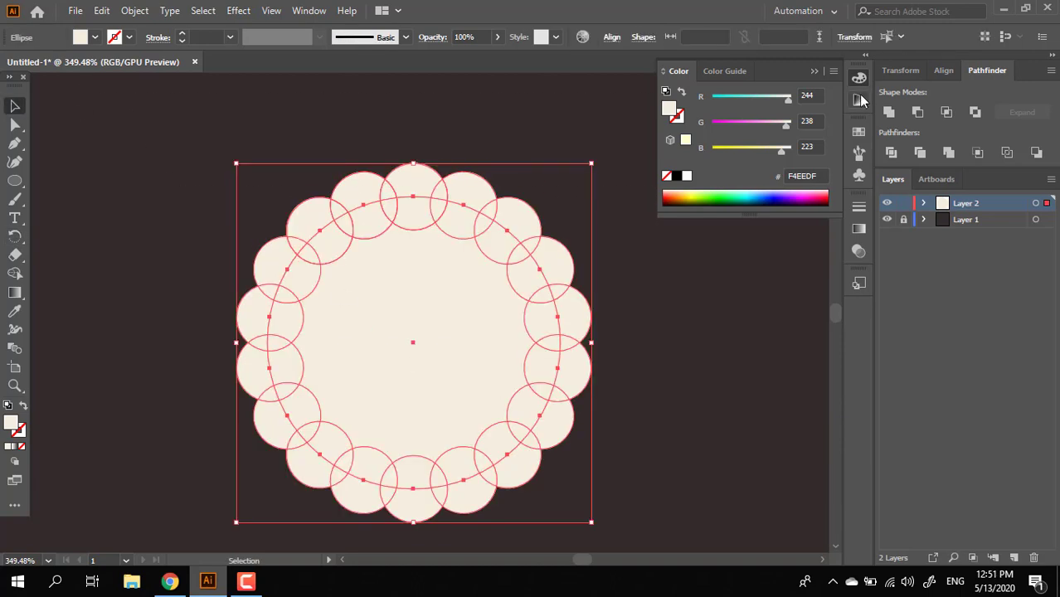
click(905, 110)
click(229, 261)
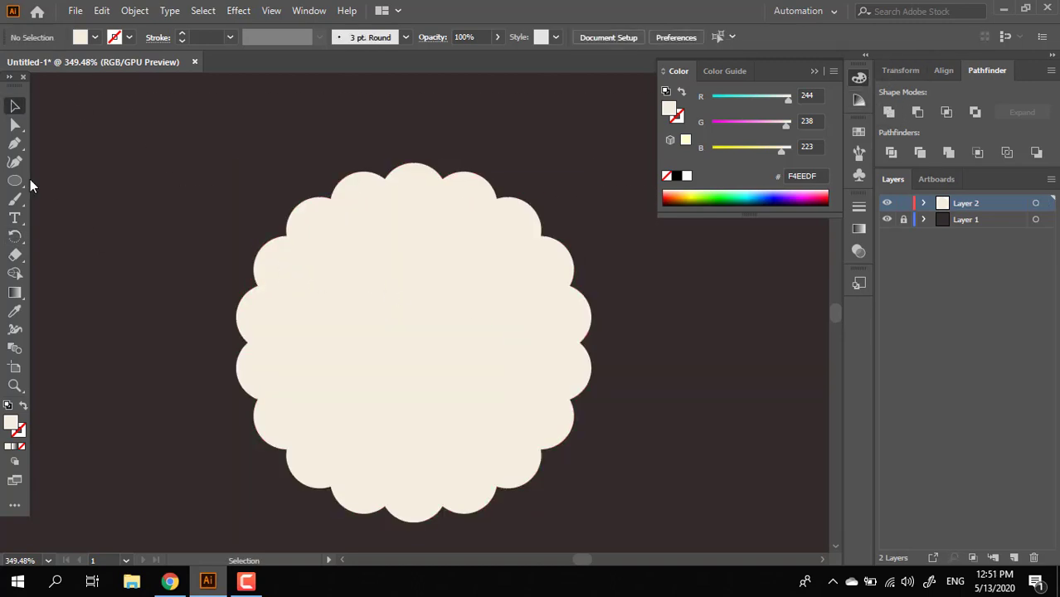
- Draw a circle for the left ear and place it over the upper-left edge of the scalloped head
mouse_move(246, 197)
mouse_down()
mouse_move(344, 277)
mouse_move(352, 300)
mouse_up()
key(v)
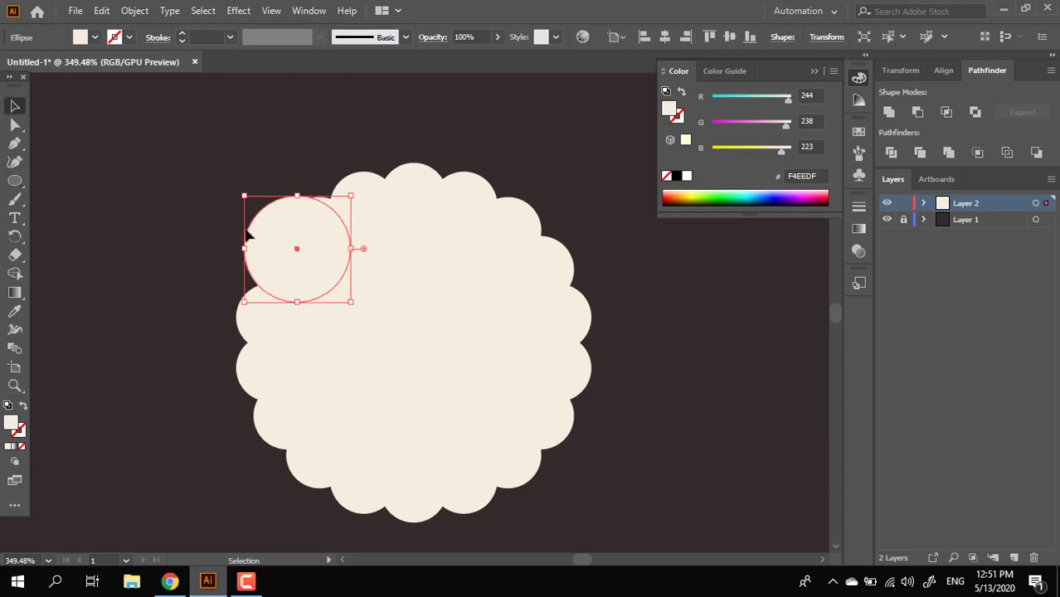
drag(316, 264, 293, 229)
drag(324, 162, 330, 158)
click(420, 138)
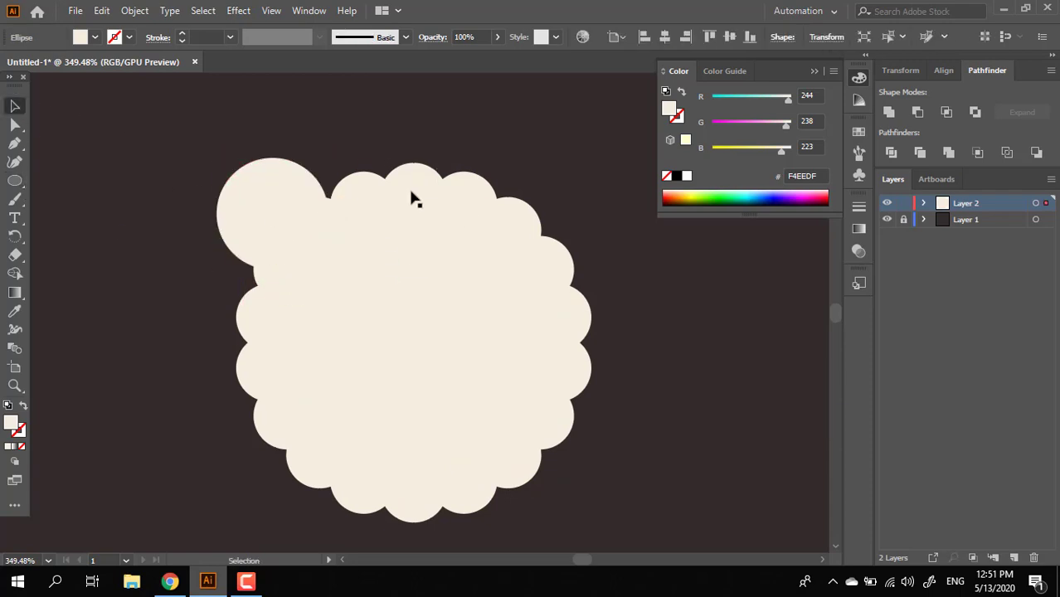
- Readjust the left ear's position and place a copy of it level on the upper-right edge of the head
key(ctrl+z)
drag(298, 195, 586, 217)
click(394, 116)
drag(601, 358, 619, 314)
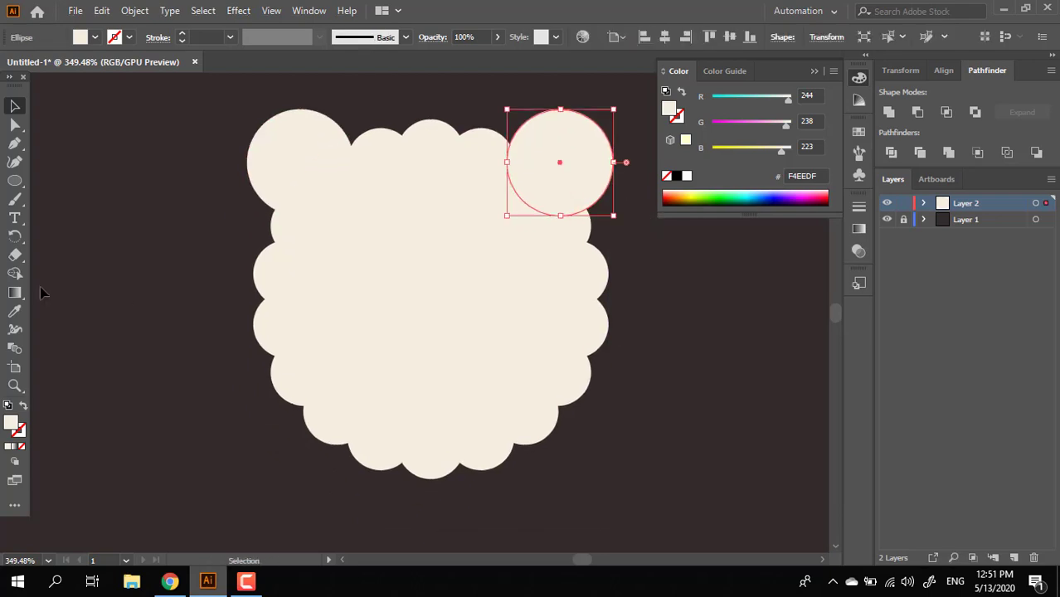
- Draw a small circle for the left eye on the face and fill it with the dark color 2D2B28
click(7, 181)
drag(374, 266, 434, 325)
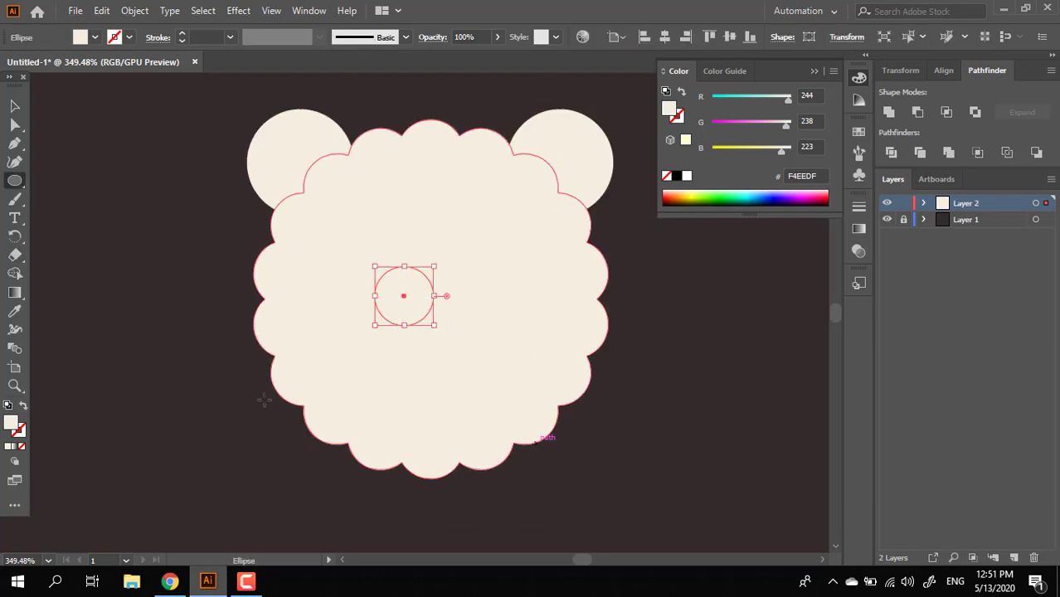
double_click(11, 423)
drag(351, 244, 349, 350)
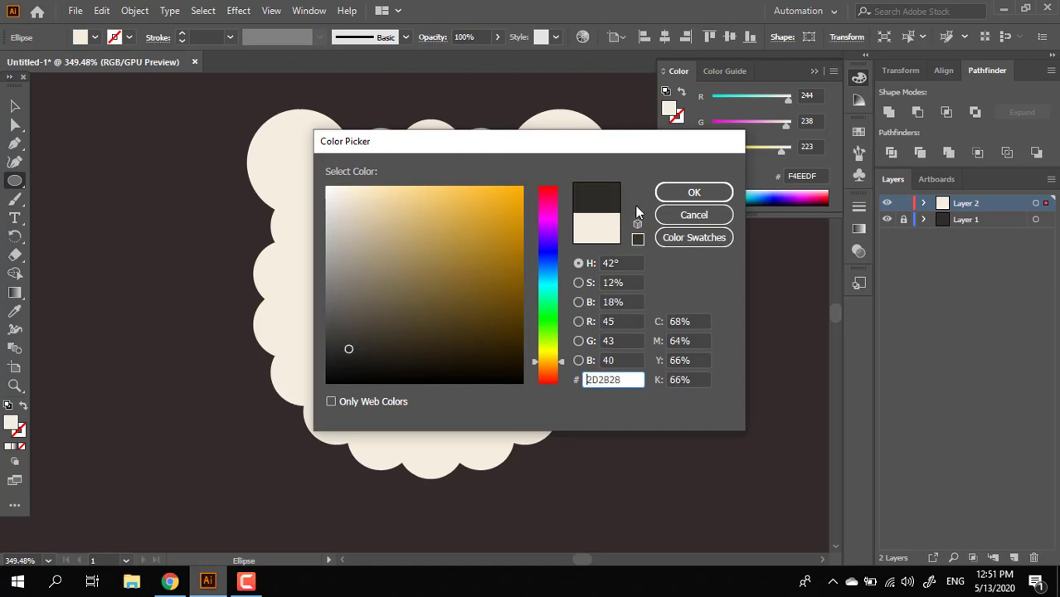
click(668, 196)
- Make a small copy of the dark eye circle at its upper-left edge and fill it with white, FFFFFF
scroll(433, 298, up, 2)
key(v)
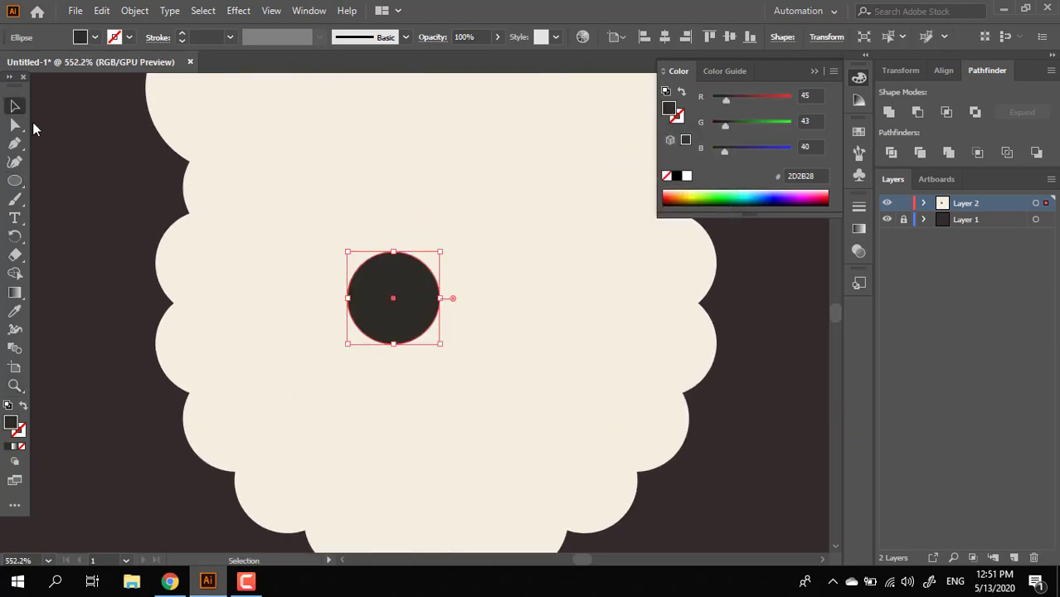
key(v)
drag(439, 343, 369, 264)
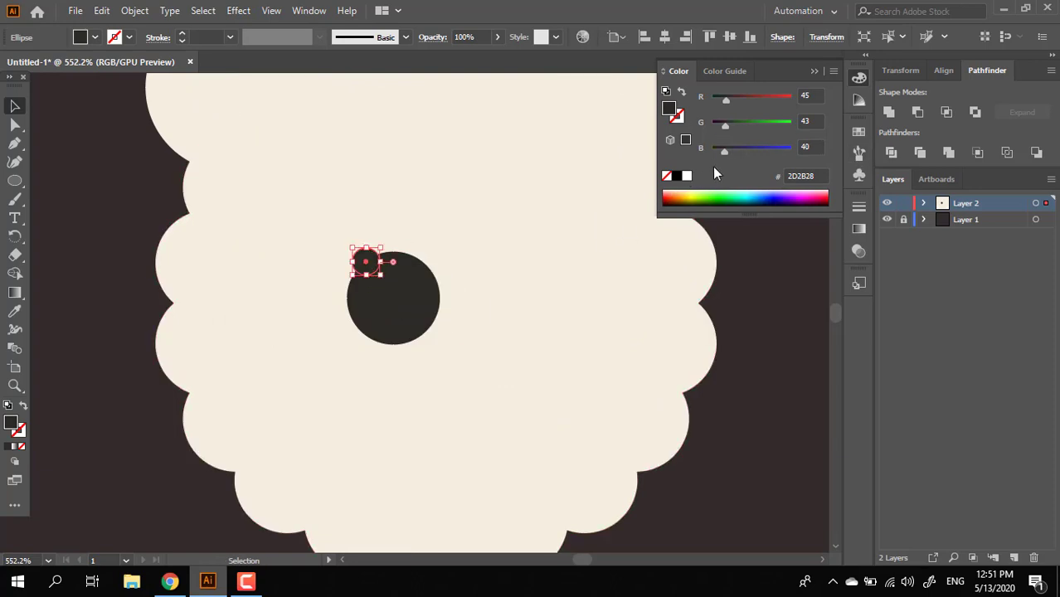
click(686, 177)
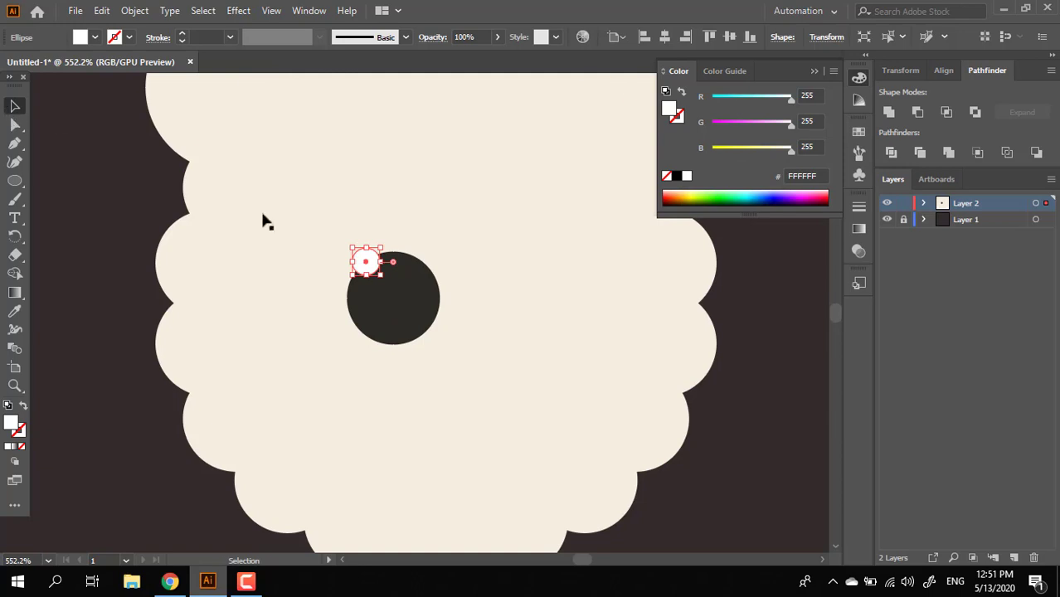
- Group the white highlight with the dark eye circle
shift+click(391, 298)
right_click(445, 314)
click(483, 340)
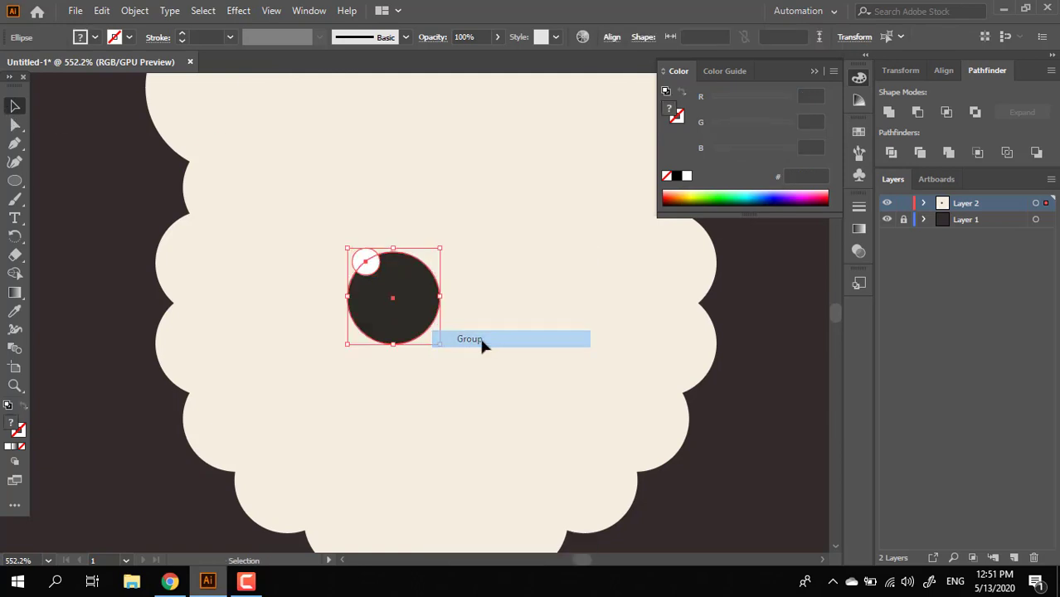
- Scale the grouped eye down and place a copy of it level on the right side of the face
drag(439, 350, 535, 305)
click(754, 476)
click(494, 372)
- Reflect the right eye copy across the vertical axis and move it closer to the left eye
right_click(535, 305)
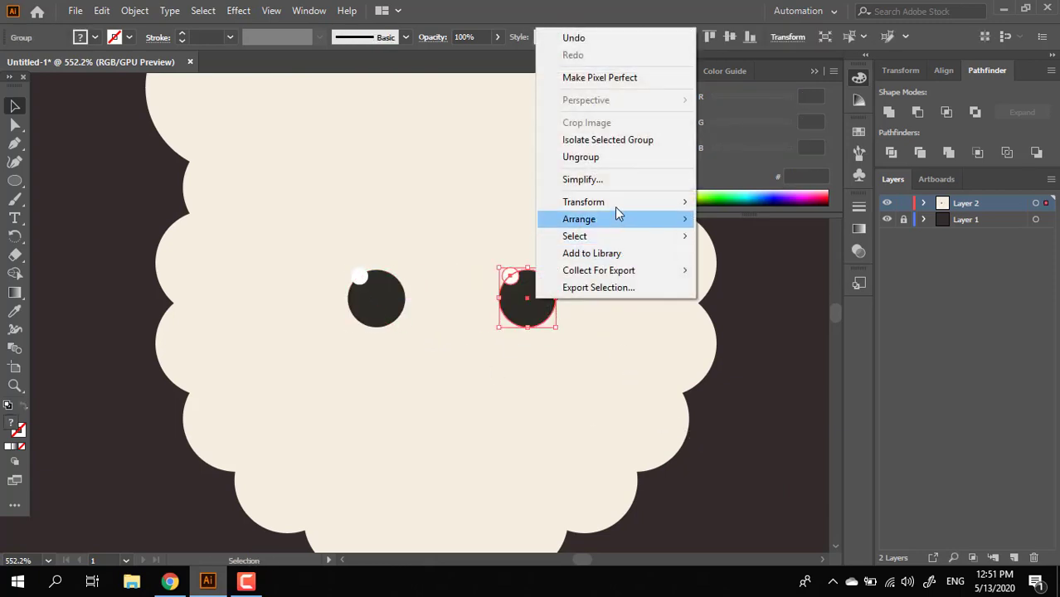
mouse_move(664, 202)
click(722, 264)
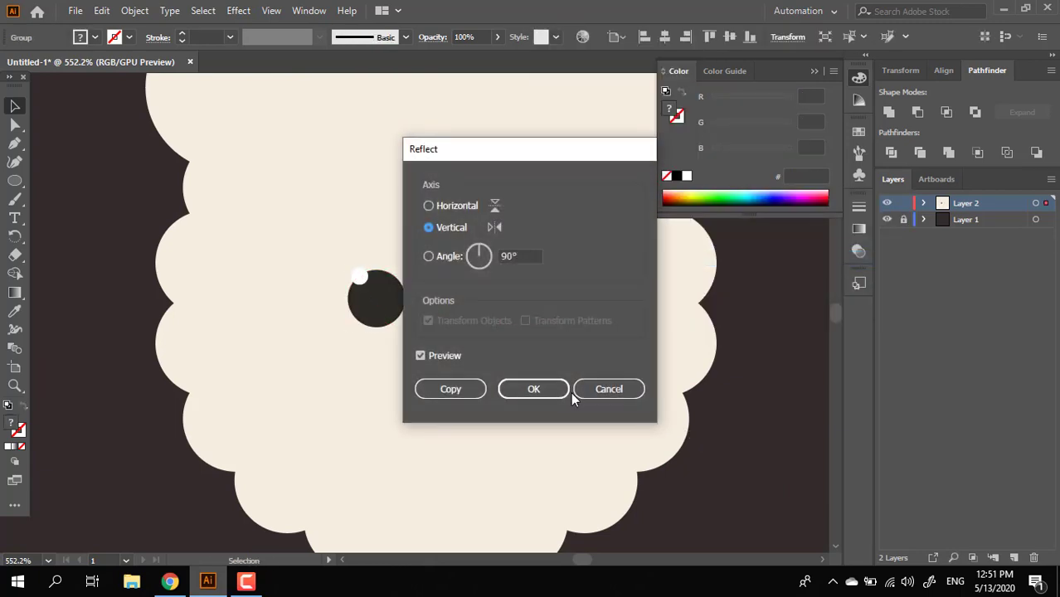
click(568, 393)
click(580, 355)
drag(531, 311, 503, 309)
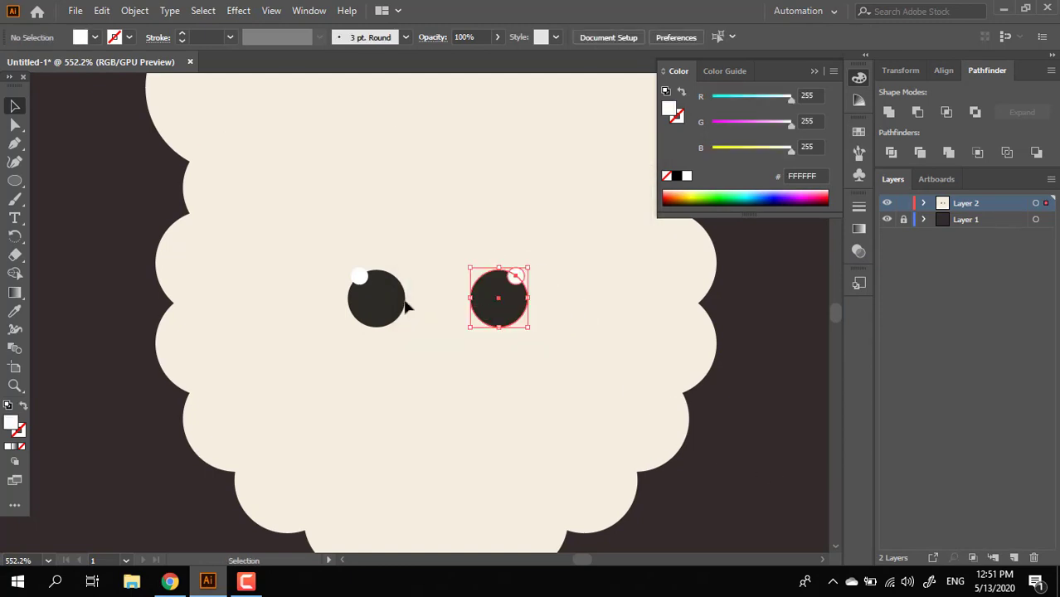
- Delete the mirrored right eye
click(402, 305)
click(493, 307)
key(Delete)
- Enlarge the white highlight inside the left eye group and place a copy of the eye to its right
click(357, 309)
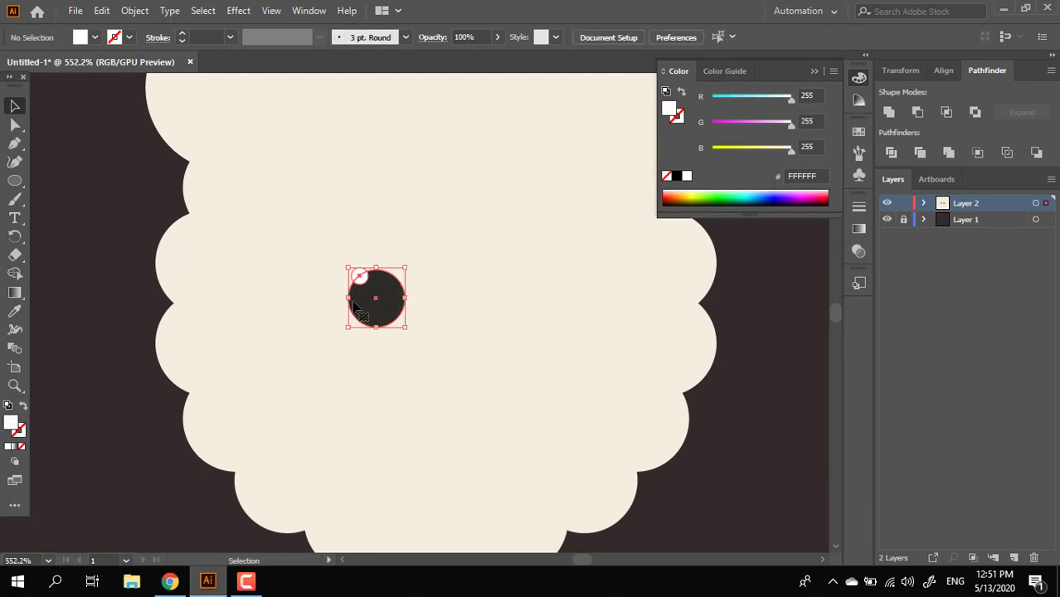
double_click(354, 307)
click(360, 278)
drag(368, 286, 512, 293)
double_click(668, 419)
- Reflect the new eye copy across the vertical axis and move it slightly farther from the left eye
right_click(512, 293)
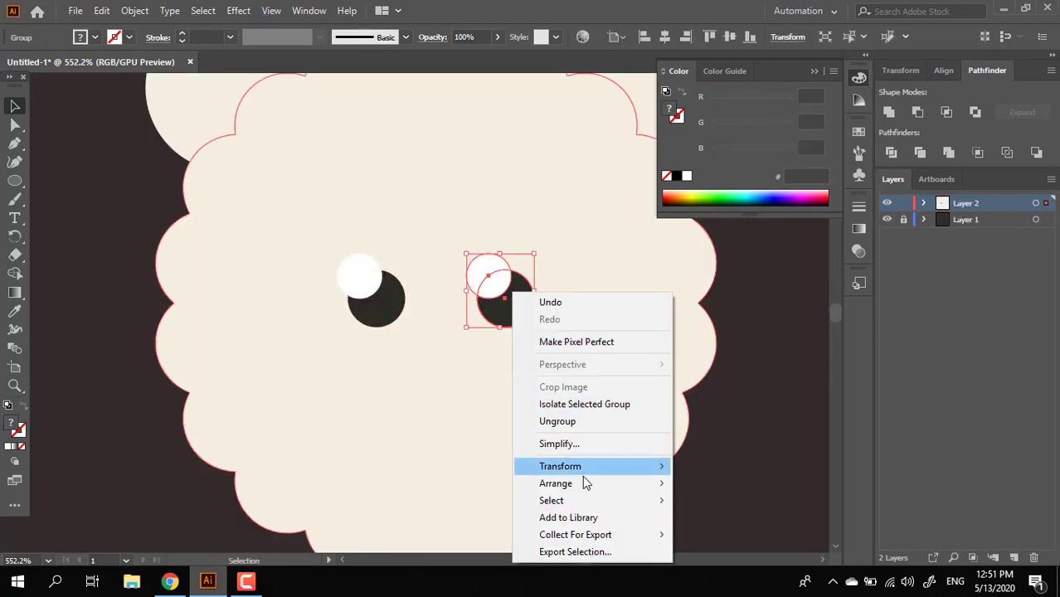
mouse_move(582, 469)
click(682, 388)
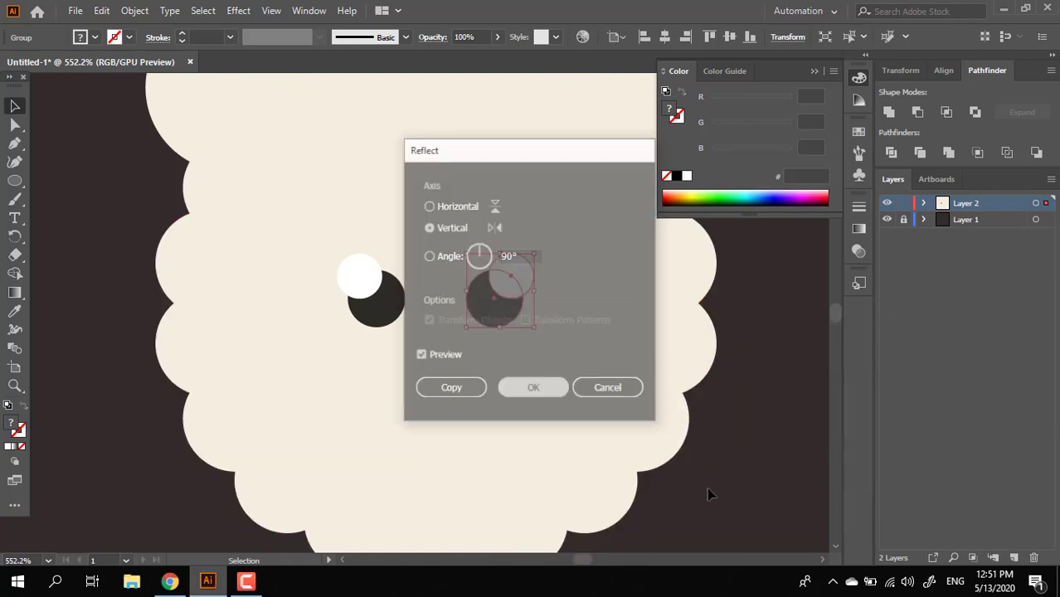
key(Return)
drag(498, 323, 534, 324)
- Draw a nose circle centered below the eyes and match its fill to the eyes' dark color
key(z)
drag(471, 401, 488, 399)
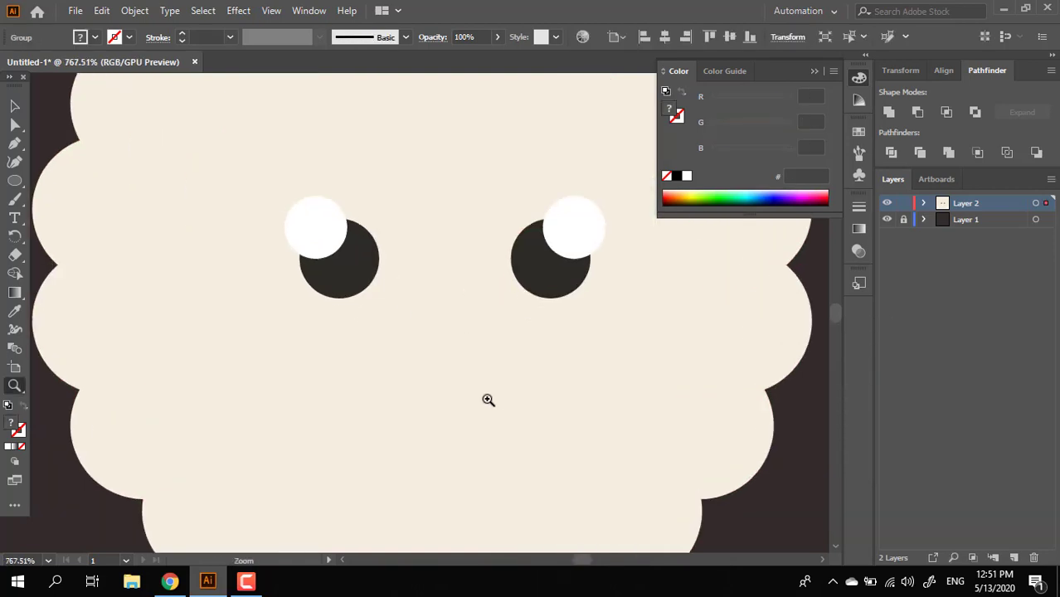
click(15, 181)
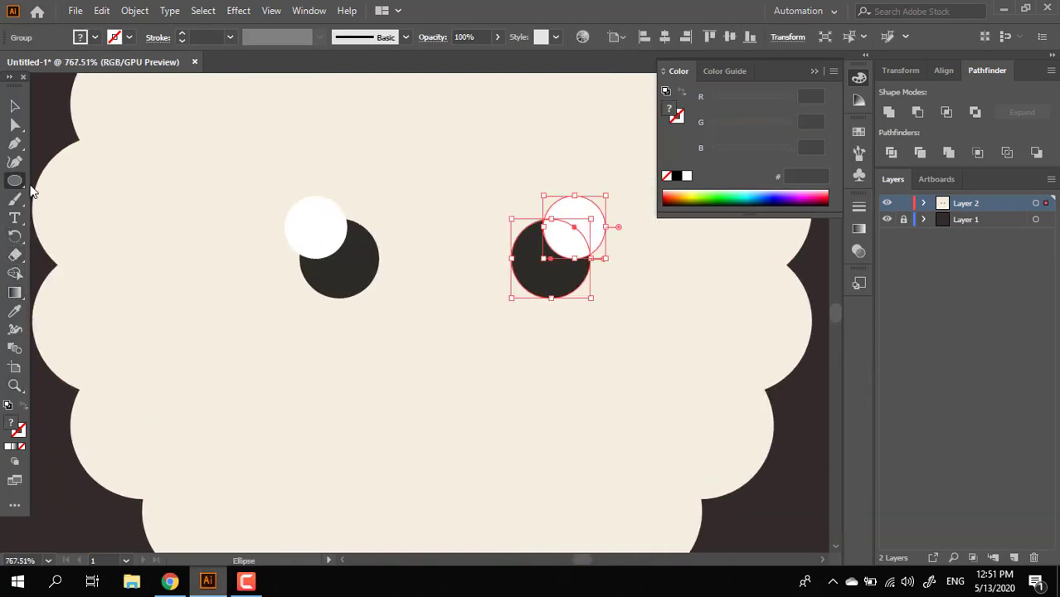
click(16, 331)
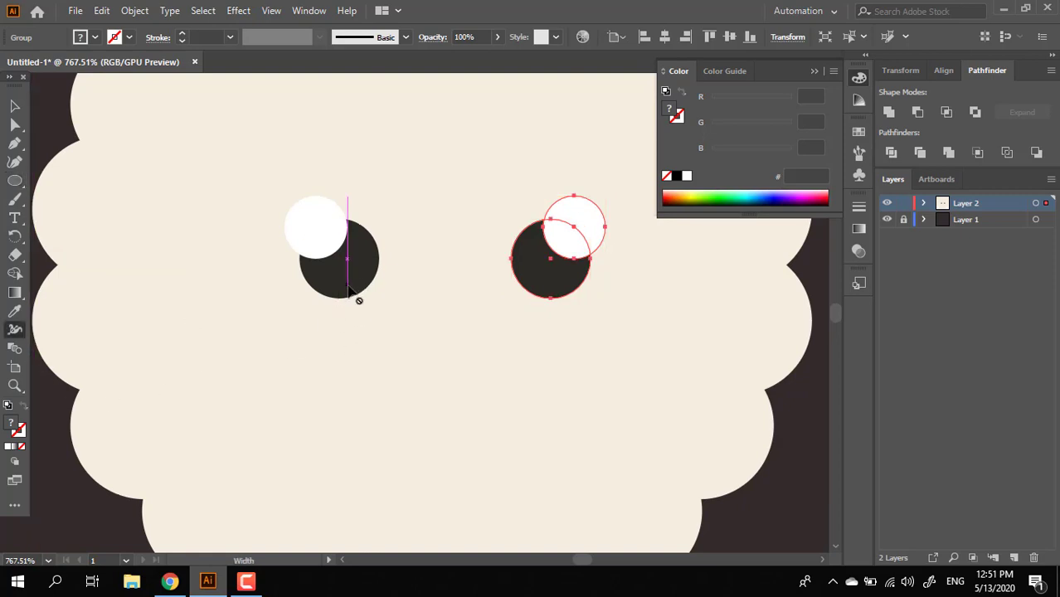
click(17, 182)
drag(390, 345, 488, 398)
click(14, 310)
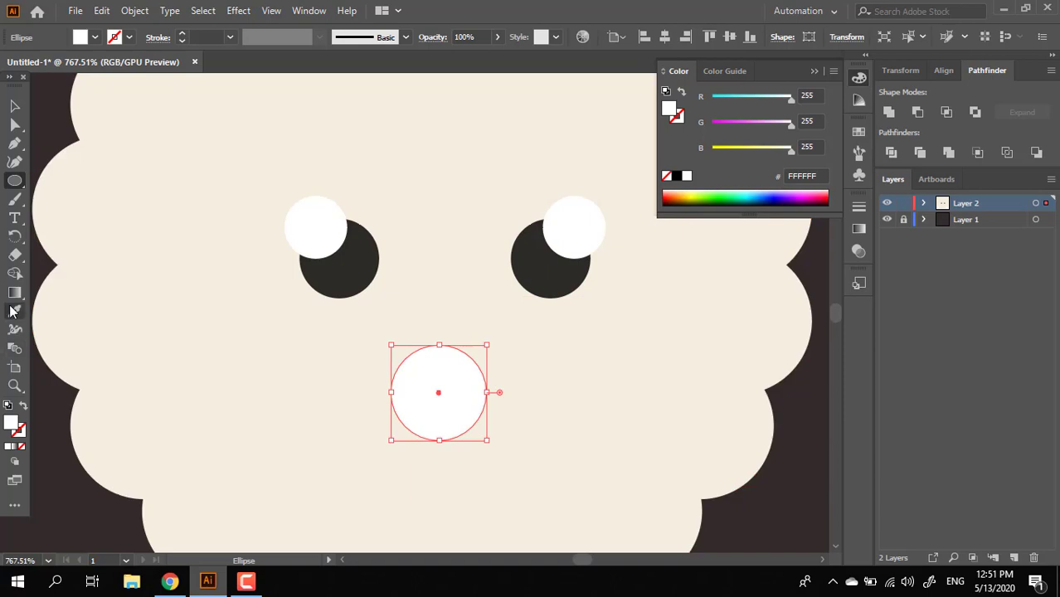
click(344, 244)
- Lower the nose circle's top anchor point and shorten the bottom anchor's handles to form a rounded triangular nose
key(z)
click(424, 401)
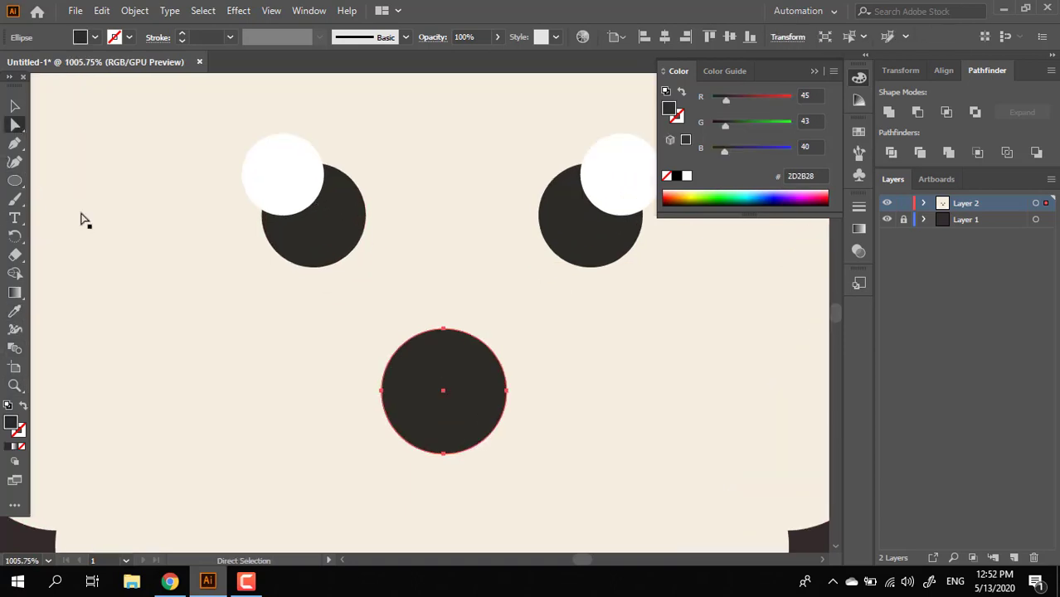
drag(443, 329, 443, 356)
click(445, 454)
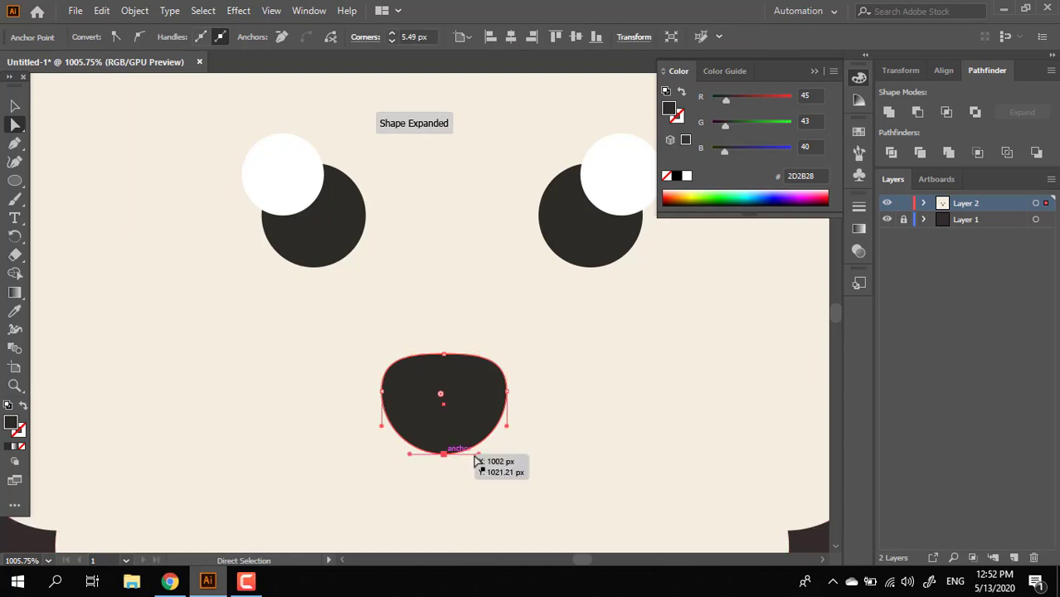
drag(478, 454, 422, 455)
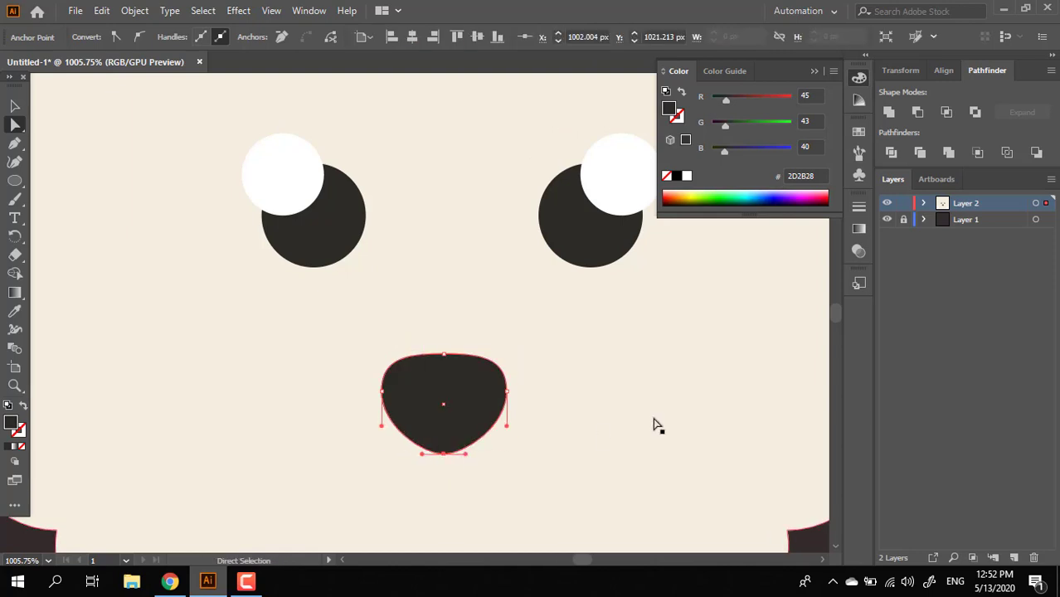
- Draw a flat ellipse highlight on the upper part of the nose and match its fill to the white eye highlights
click(15, 180)
drag(411, 367, 482, 399)
click(16, 312)
click(297, 164)
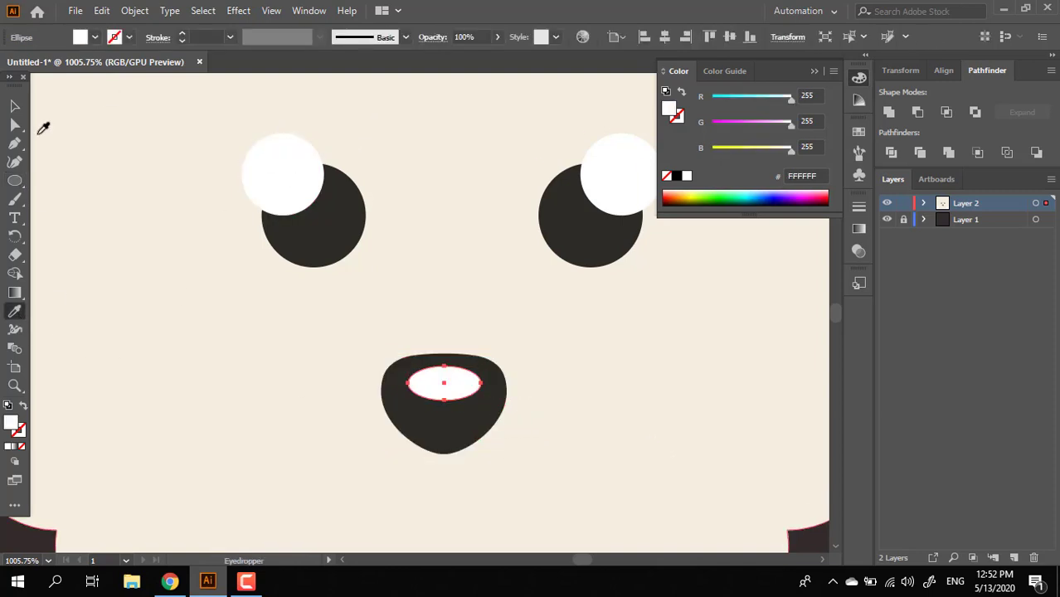
- Group the two round ear circles
click(12, 110)
key(ctrl+space)
drag(481, 304, 423, 371)
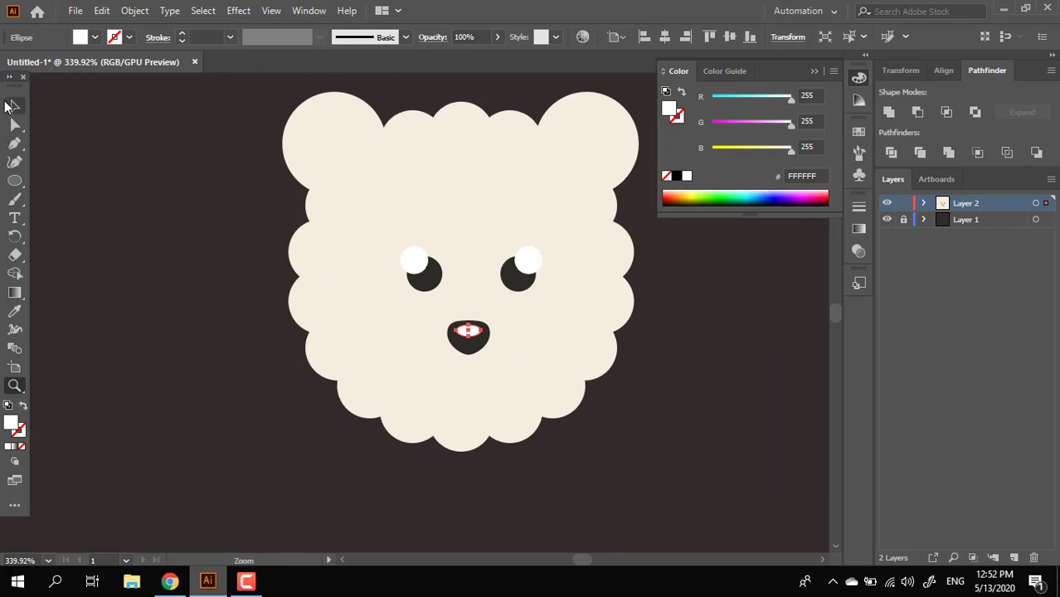
click(11, 106)
click(341, 119)
shift+click(611, 142)
right_click(612, 140)
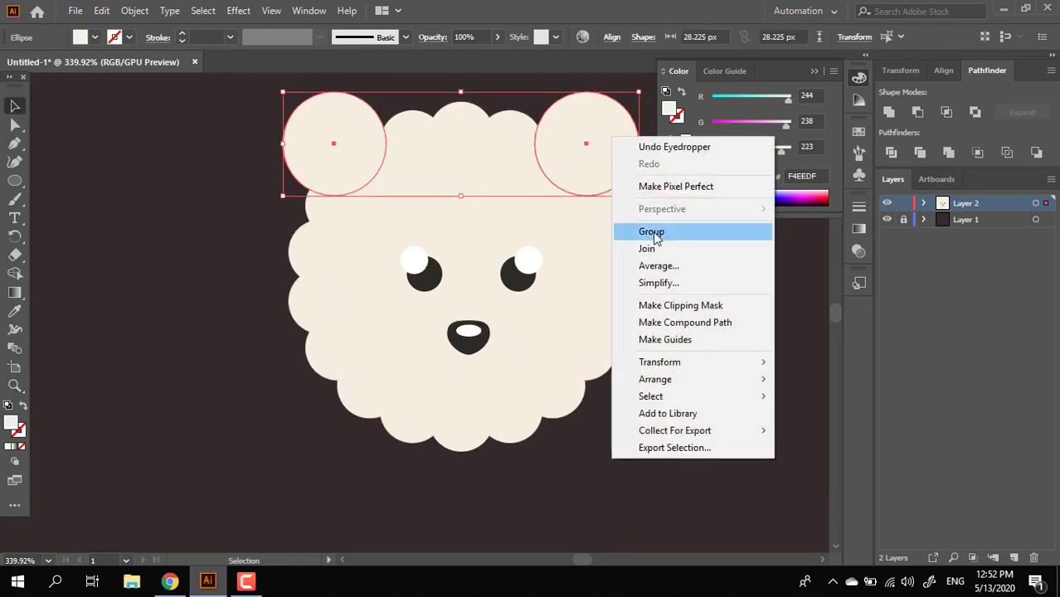
click(655, 234)
- Try to center all the face shapes horizontally on one another and undo the alignment
key(ctrl+a)
scroll(697, 207, up, 1)
click(665, 37)
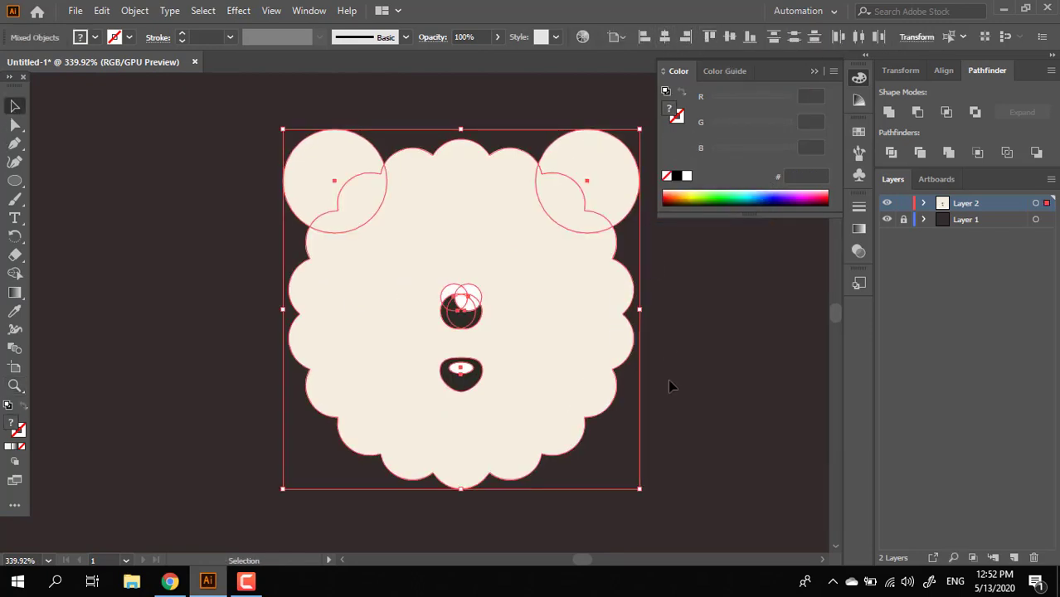
click(669, 382)
key(ctrl+z)
- Group both eyes with their highlights and center all the face parts horizontally on one another
click(669, 381)
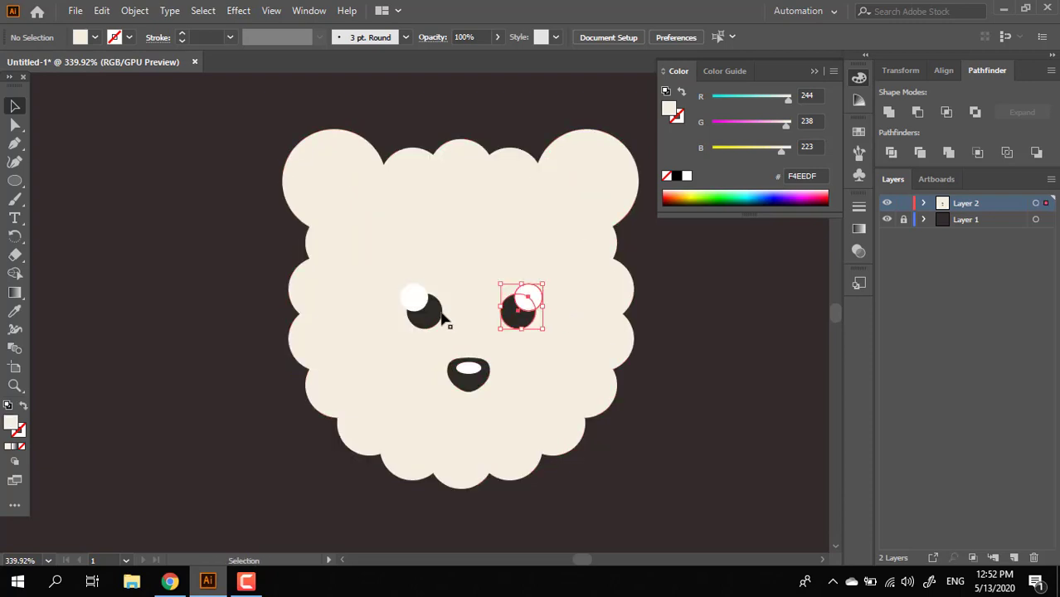
shift+click(440, 314)
right_click(565, 313)
click(599, 428)
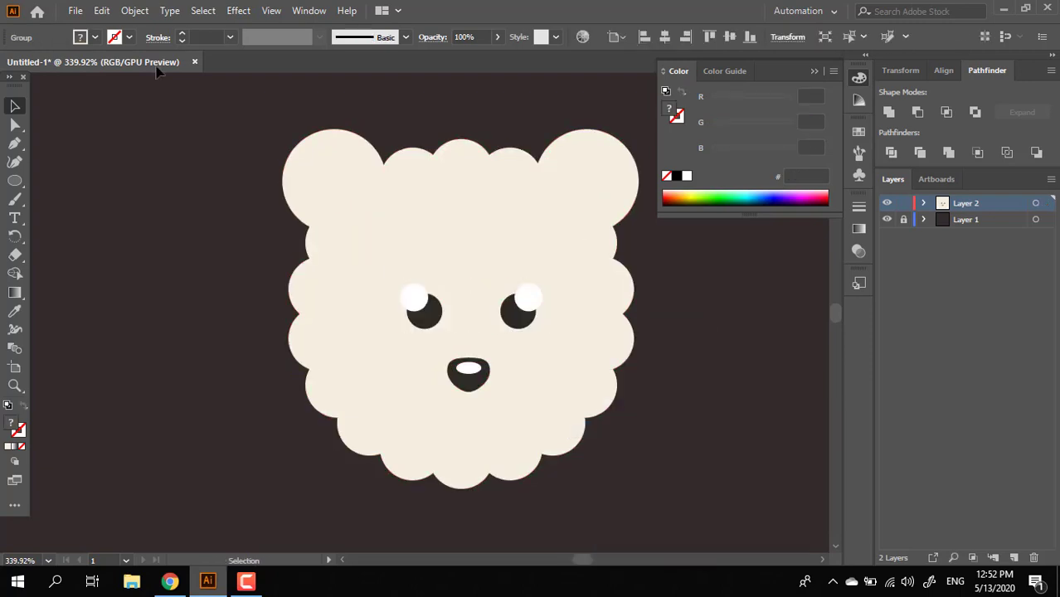
drag(156, 65, 154, 63)
click(705, 351)
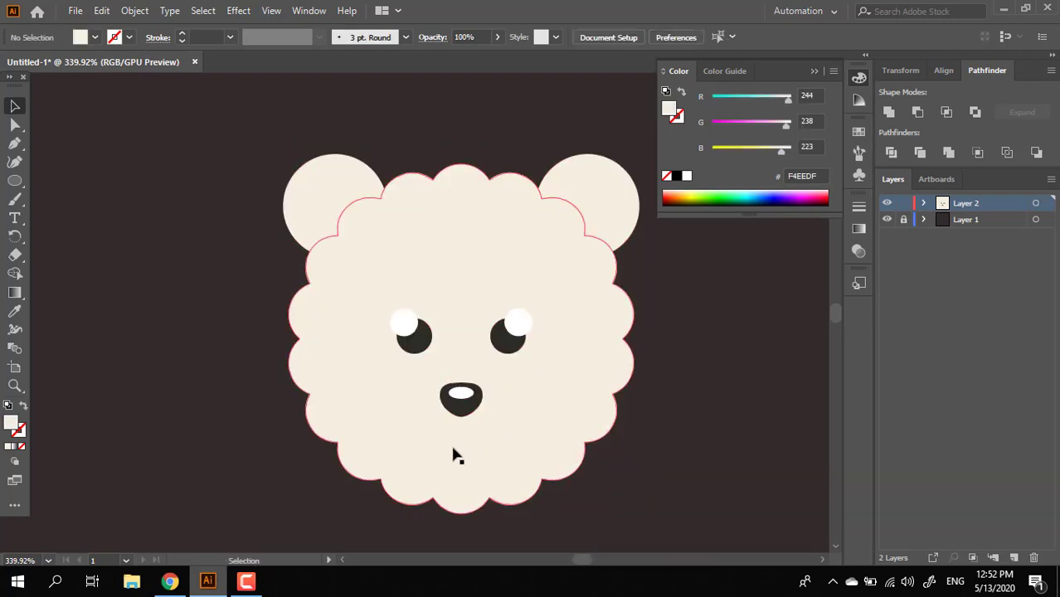
- Draw a small upright rectangle centered below the nose and fill it with the red F95555
key(z)
click(515, 455)
click(517, 449)
scroll(465, 395, down, 2)
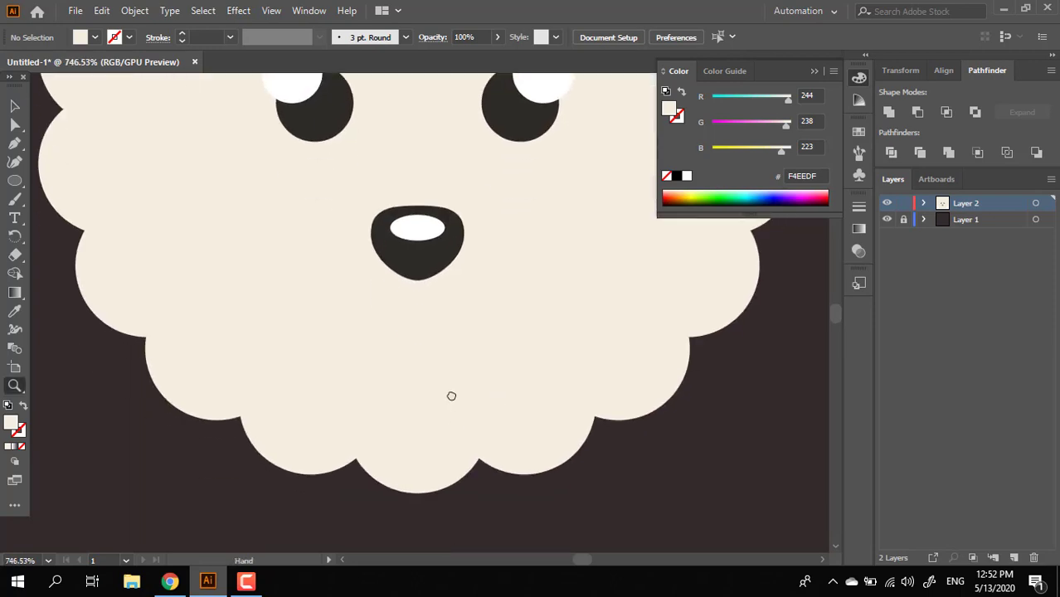
drag(15, 181, 73, 184)
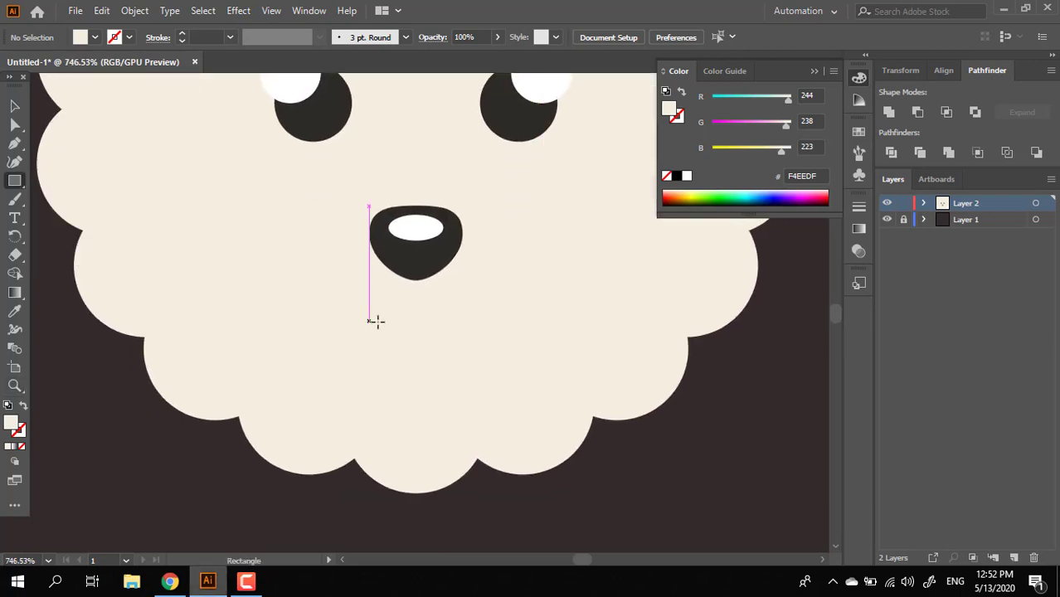
drag(379, 322, 451, 415)
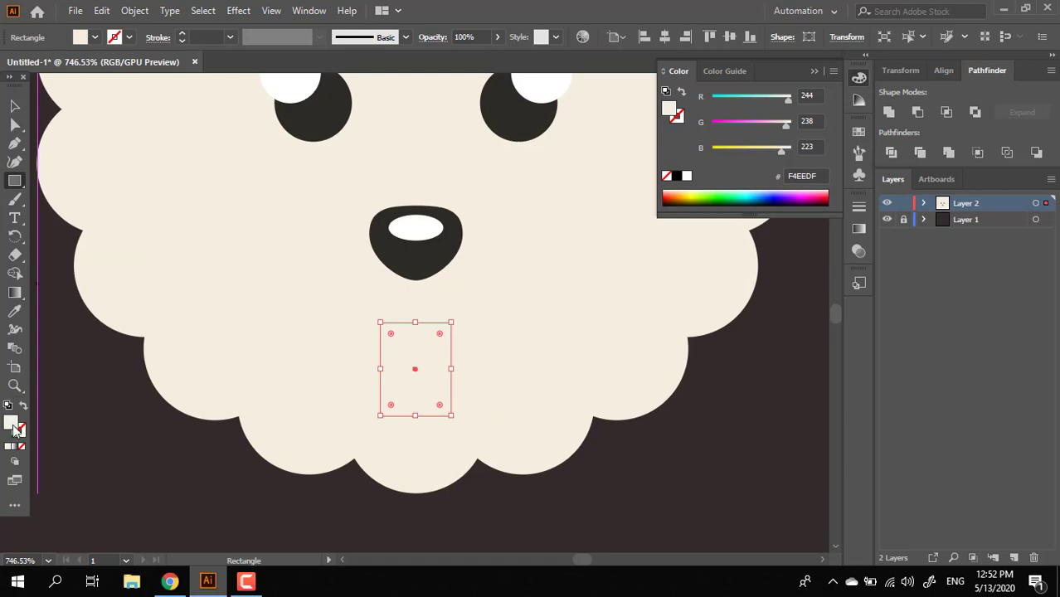
drag(549, 214, 549, 187)
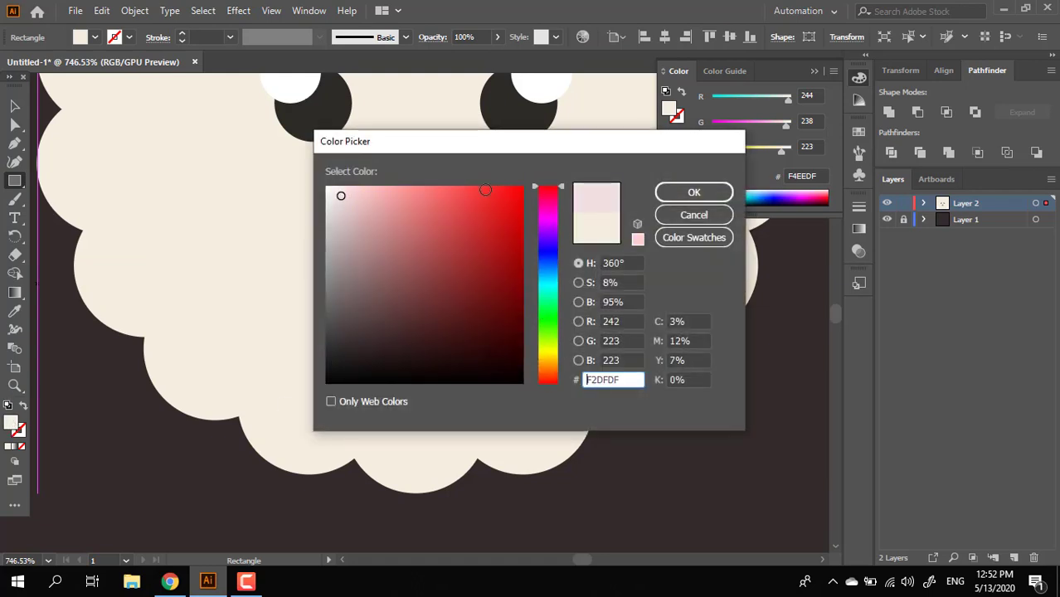
click(457, 190)
key(Return)
- Round the red rectangle's two bottom corners fully to form a tongue
click(17, 126)
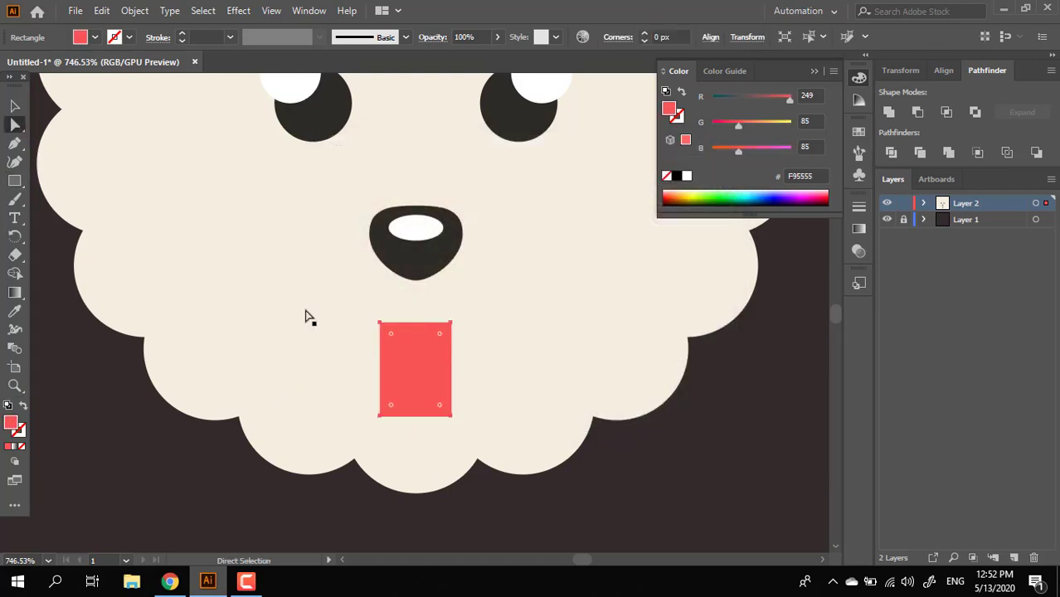
click(380, 416)
shift+click(452, 417)
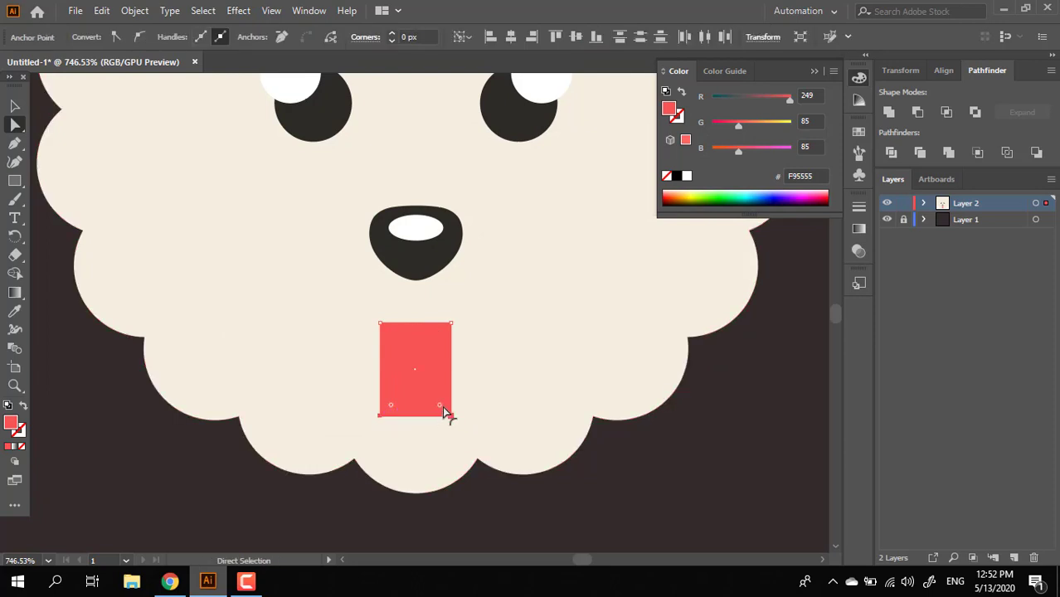
drag(440, 406, 439, 265)
key(z)
drag(594, 393, 544, 421)
click(15, 106)
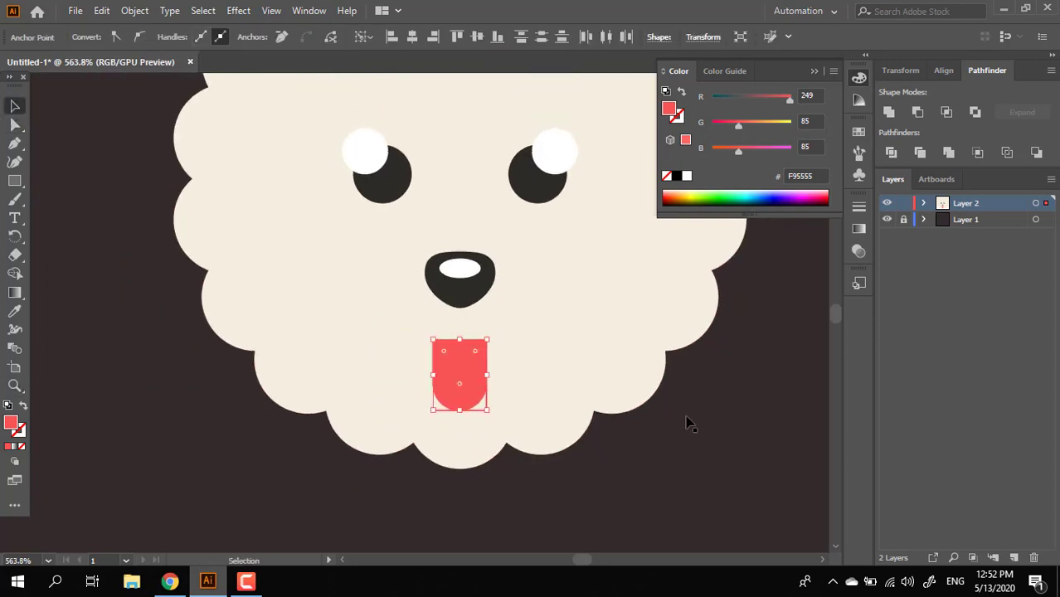
click(621, 417)
- Draw an L-shaped Pen path from the nose's bottom tip 5.25 px down to the tongue's top edge, then about 8.4 px right
scroll(622, 417, up, 3)
key(ctrl+a)
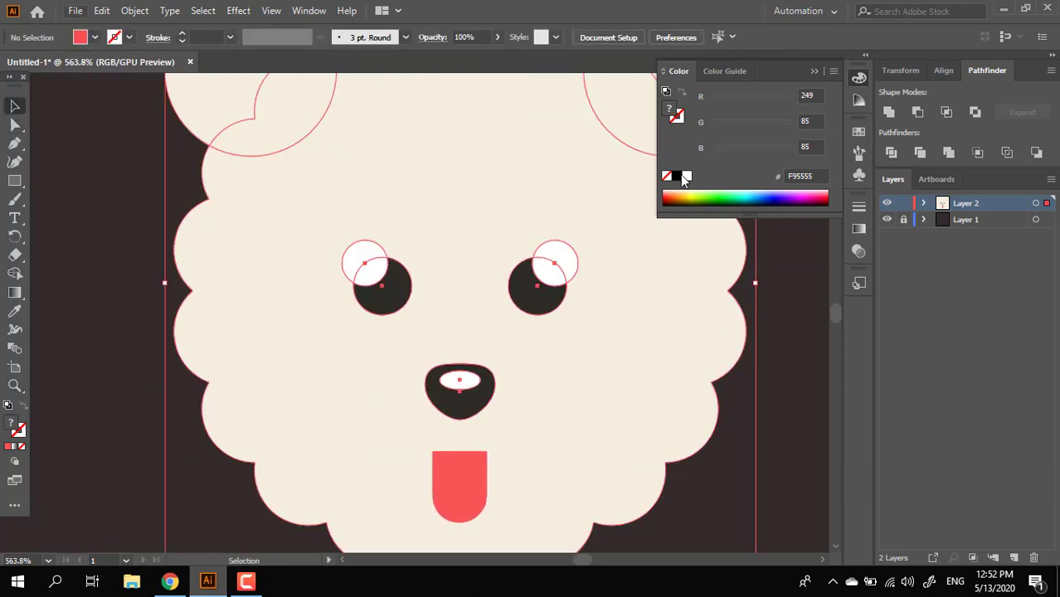
click(703, 505)
drag(703, 505, 647, 409)
key(z)
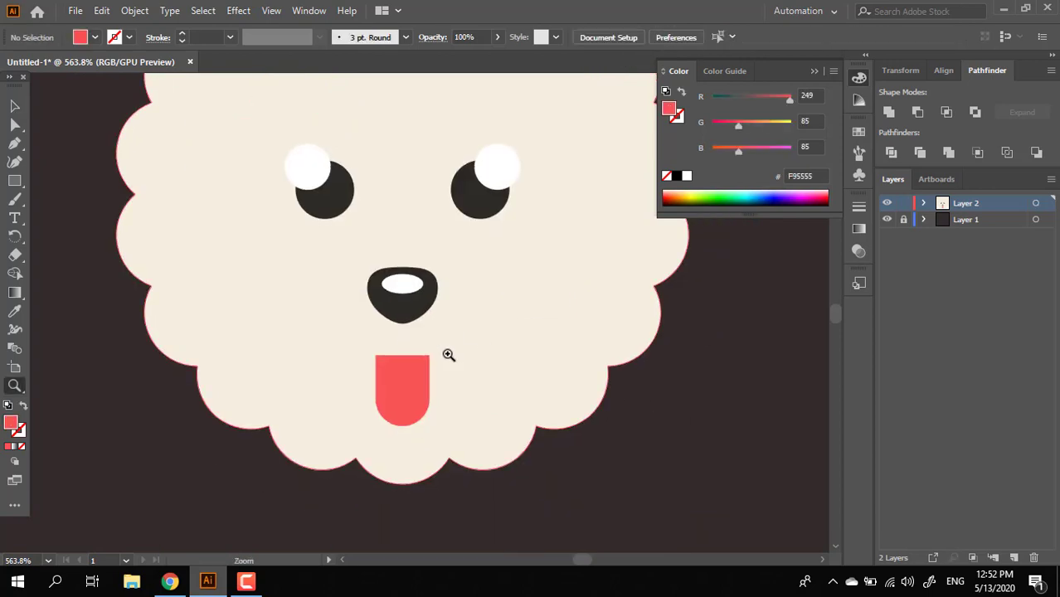
drag(449, 355, 569, 393)
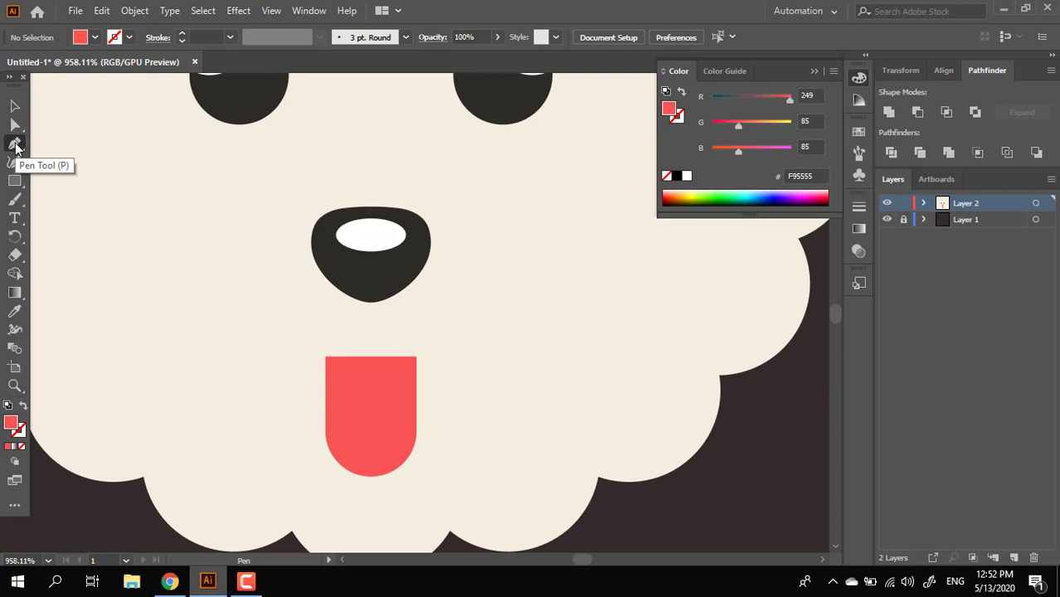
click(370, 303)
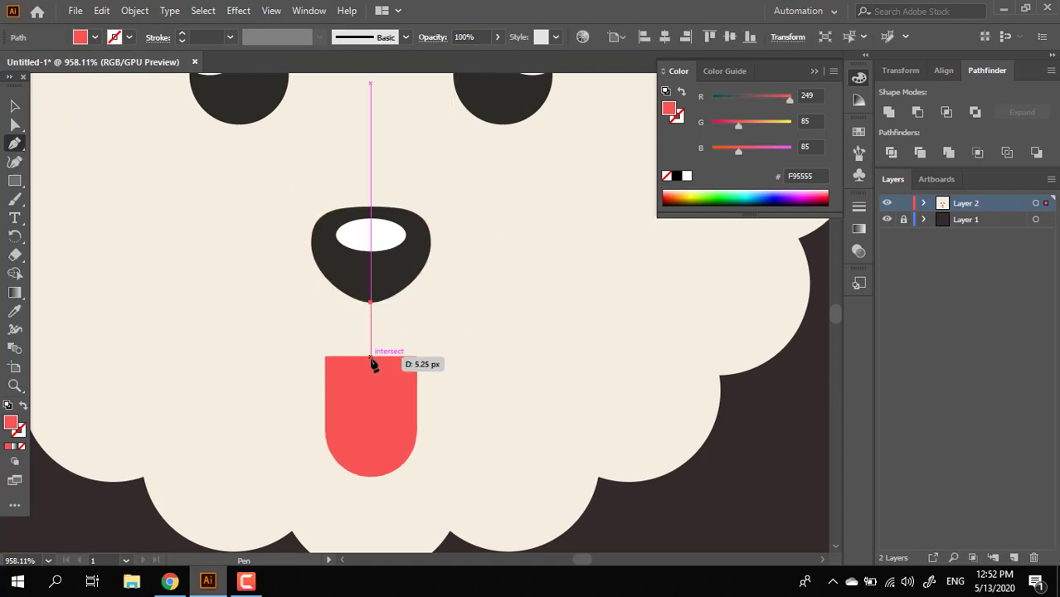
click(371, 357)
click(459, 358)
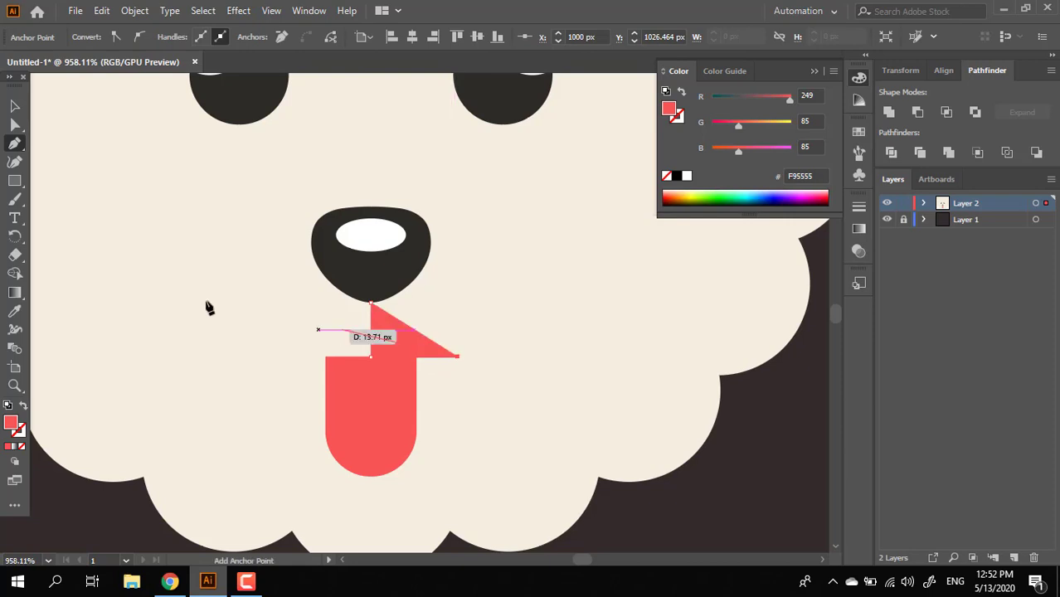
- Apply the nose's dark color to the L-shaped path as its stroke, with no fill
click(10, 109)
click(14, 329)
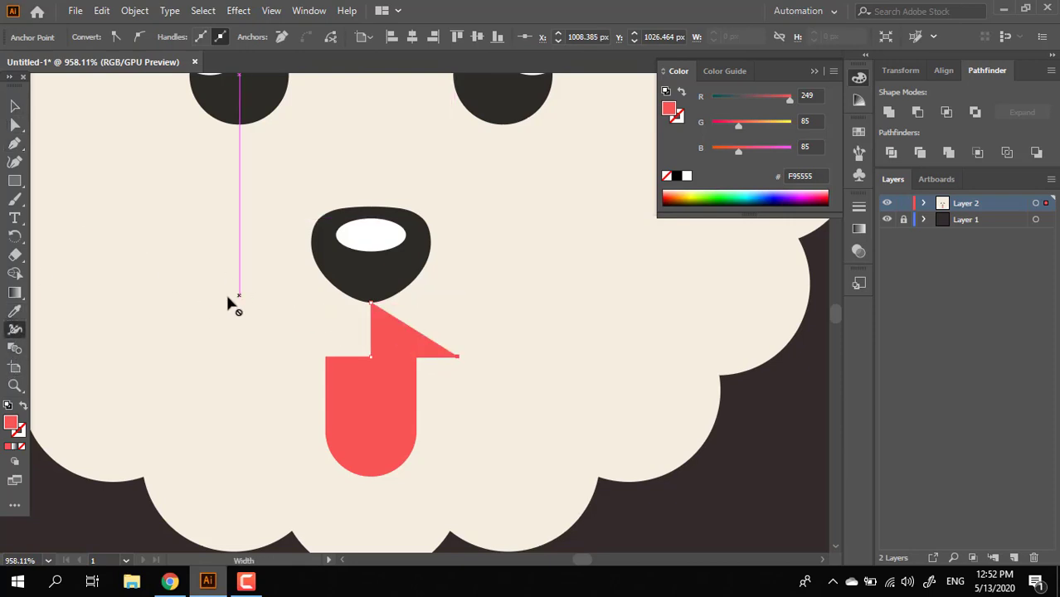
click(14, 312)
click(353, 274)
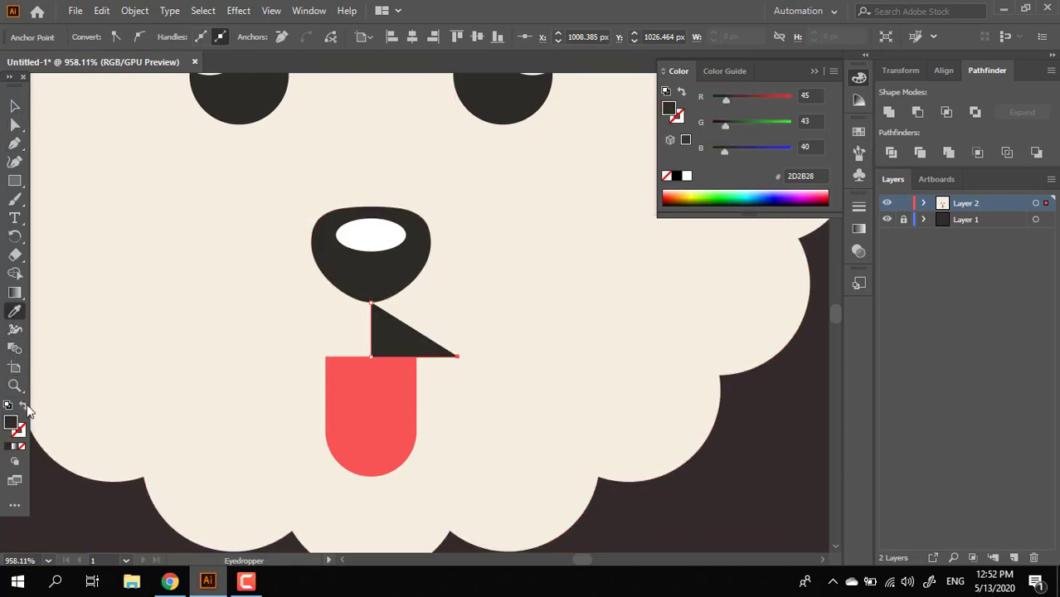
click(24, 406)
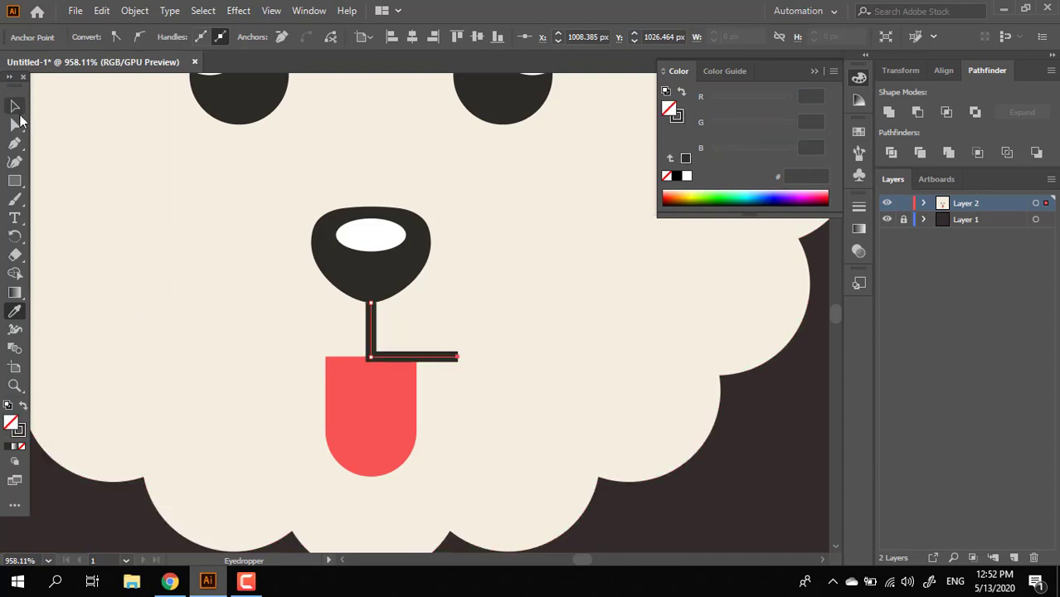
click(14, 106)
click(678, 494)
- Round the L-shaped path's corner to 5.25 px to form a curved mouth line
click(373, 356)
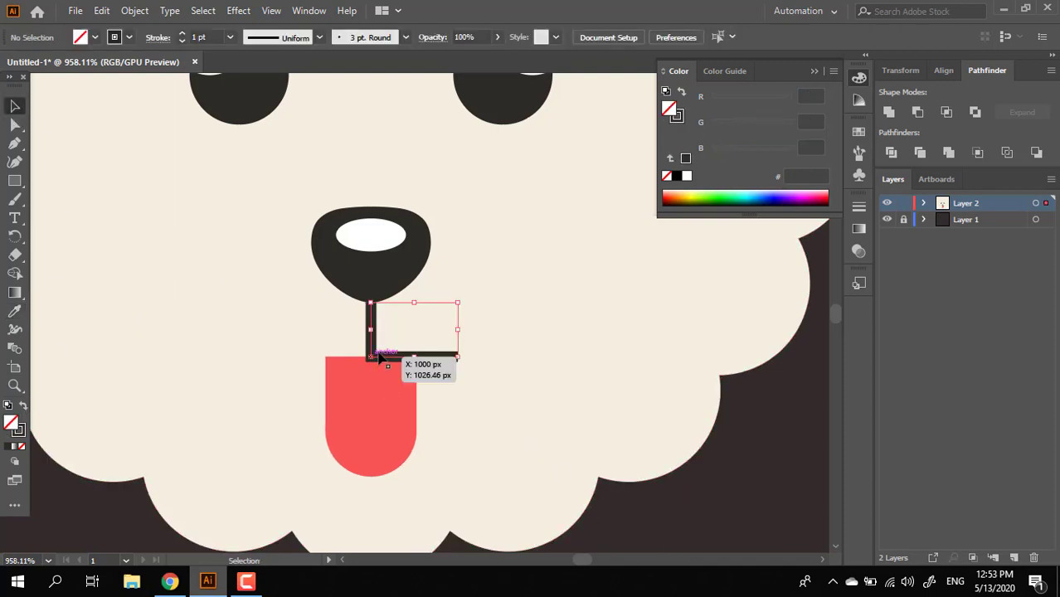
click(15, 124)
drag(382, 346, 461, 307)
click(15, 107)
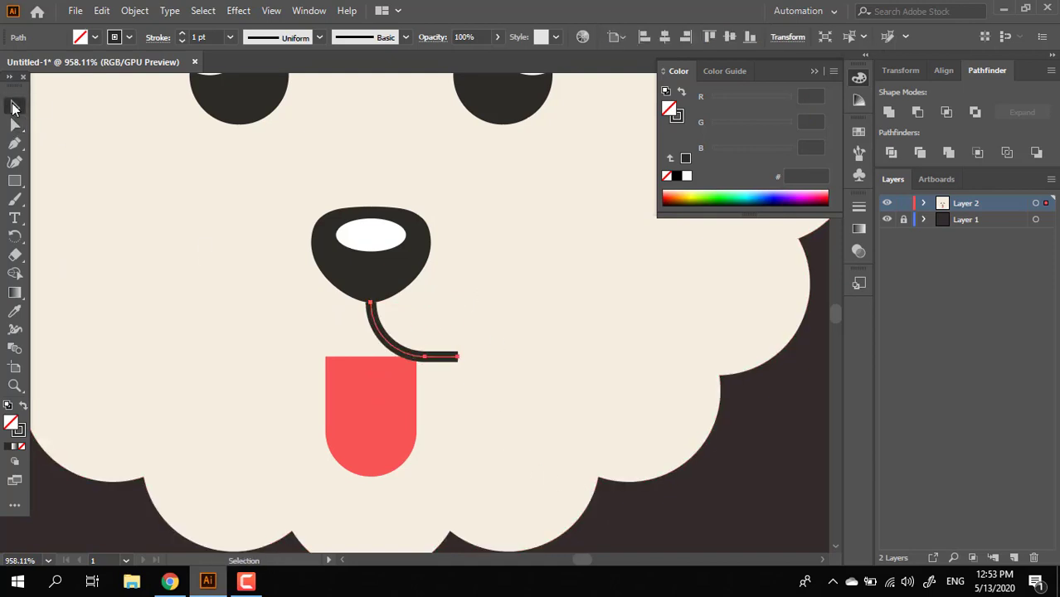
click(725, 497)
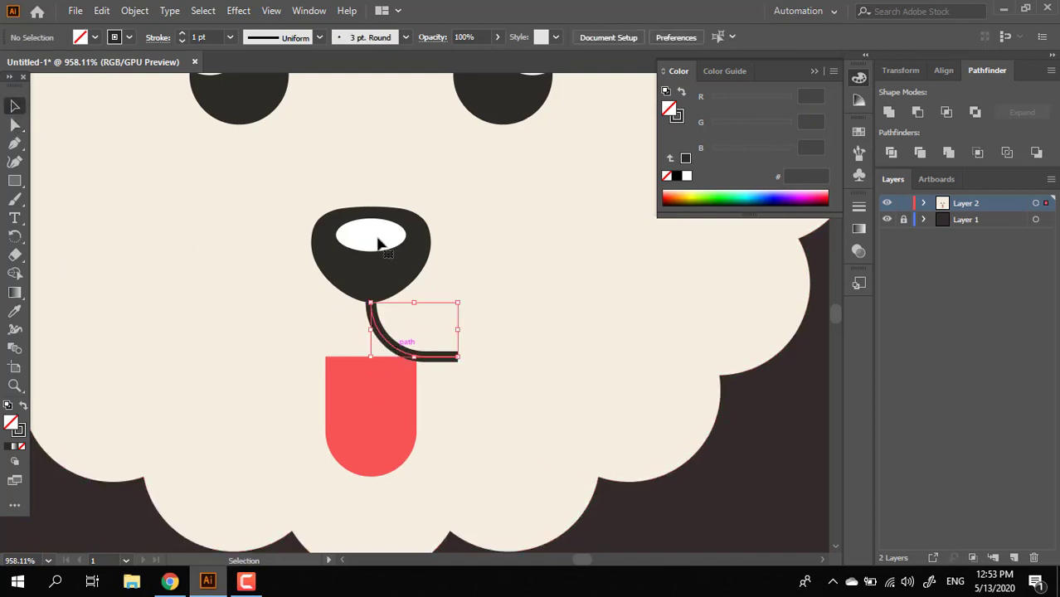
- Give the mouth line's stroke the width profile that tapers at both ends
click(319, 37)
click(281, 100)
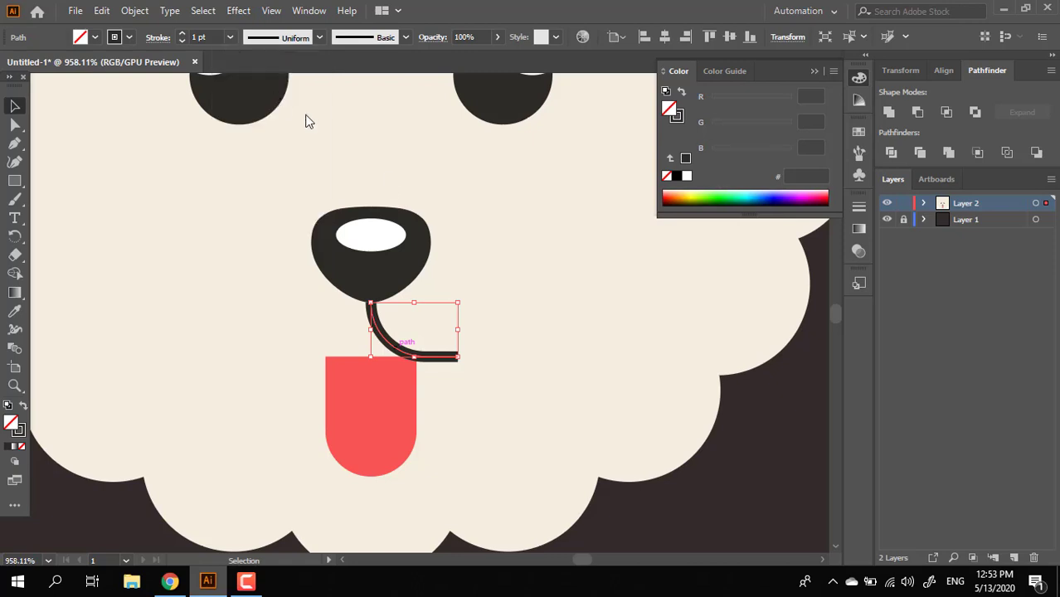
click(697, 514)
- Move the mouth line's top anchor straight up about 1.3 px into the nose
click(408, 355)
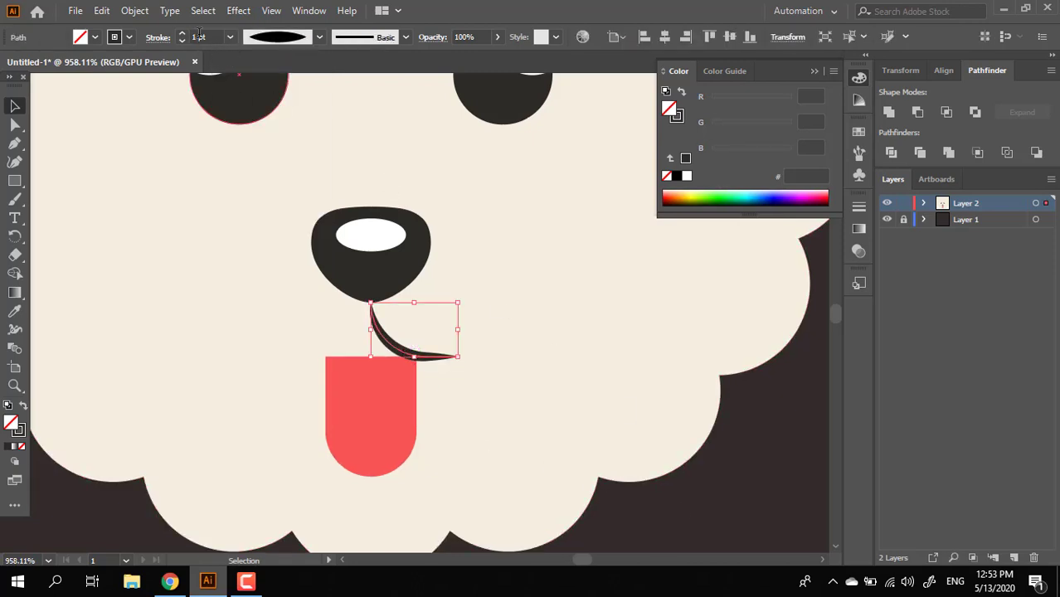
key(a)
click(370, 303)
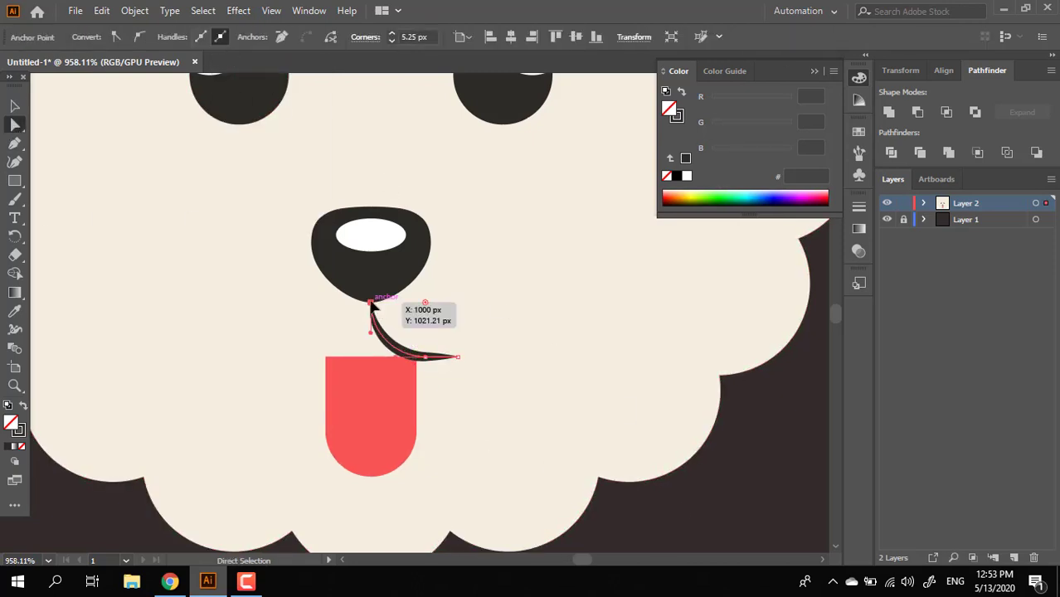
drag(371, 303, 371, 291)
key(v)
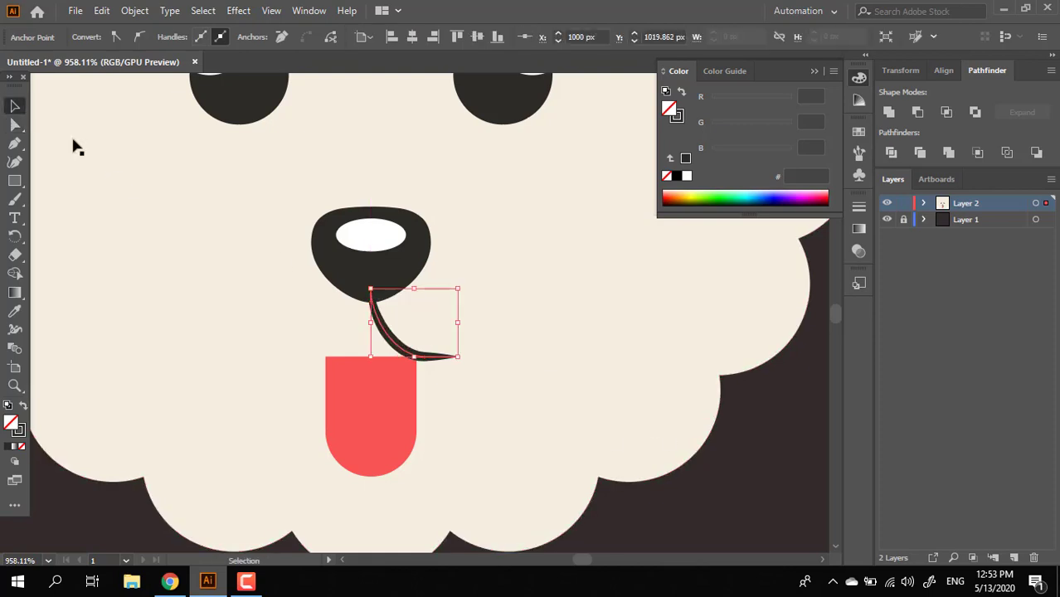
- Duplicate the mouth line to the left of the original and reflect the copy across the vertical axis
drag(409, 351, 322, 342)
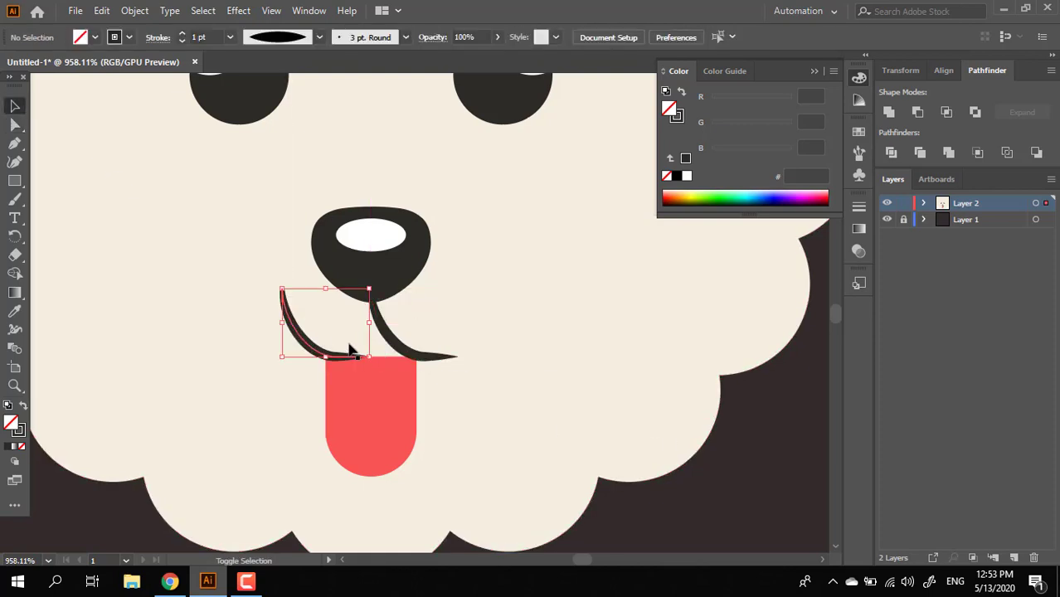
right_click(310, 341)
mouse_move(373, 244)
click(568, 302)
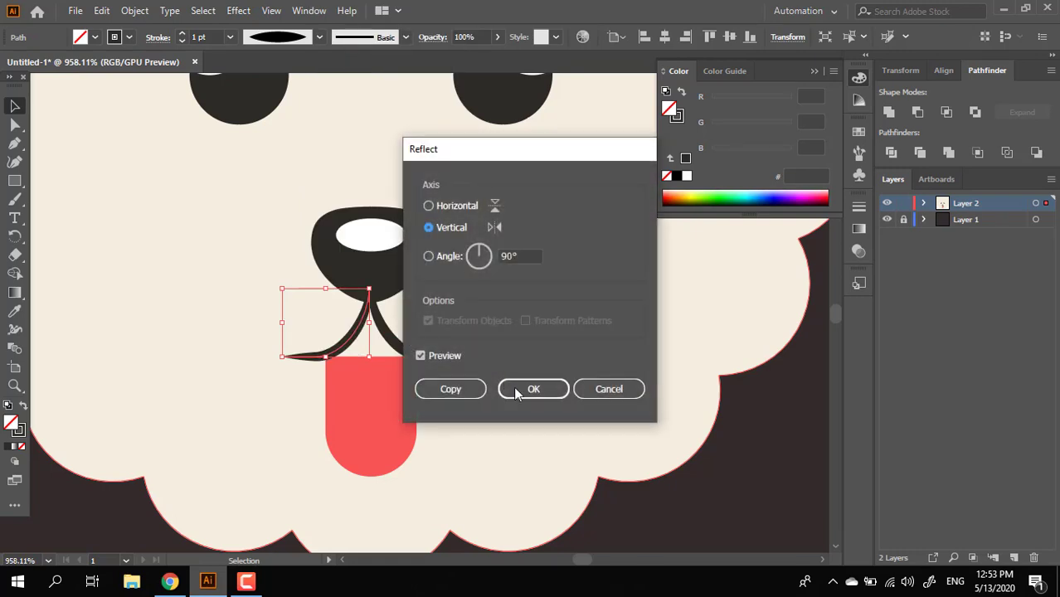
click(518, 386)
click(730, 540)
- Stretch the tongue's top edge upward to the lower tip of the nose, behind the mouth lines
drag(576, 486, 561, 415)
key(z)
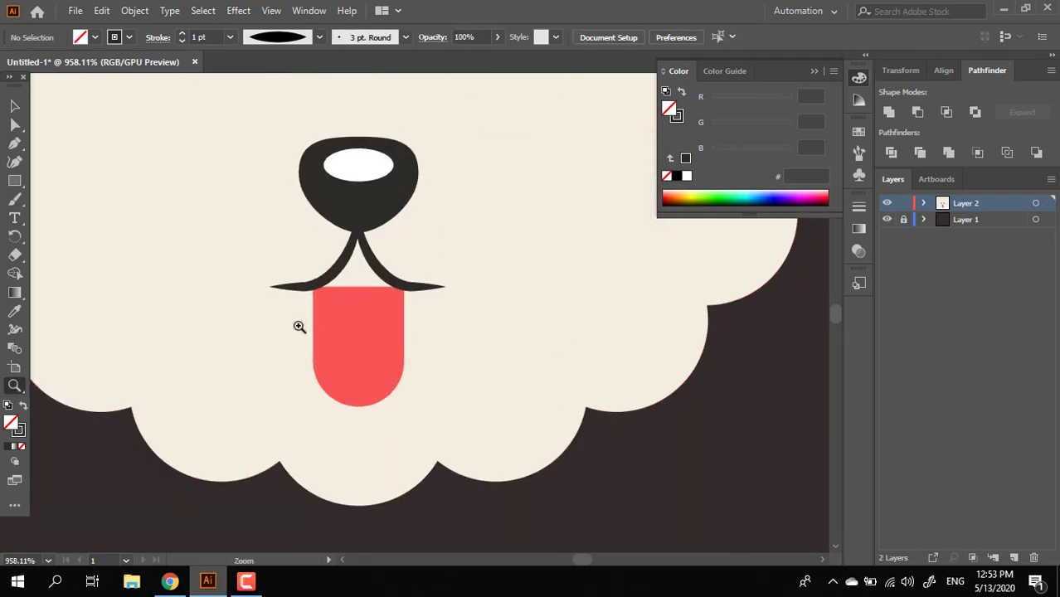
drag(562, 331, 426, 400)
drag(499, 329, 644, 424)
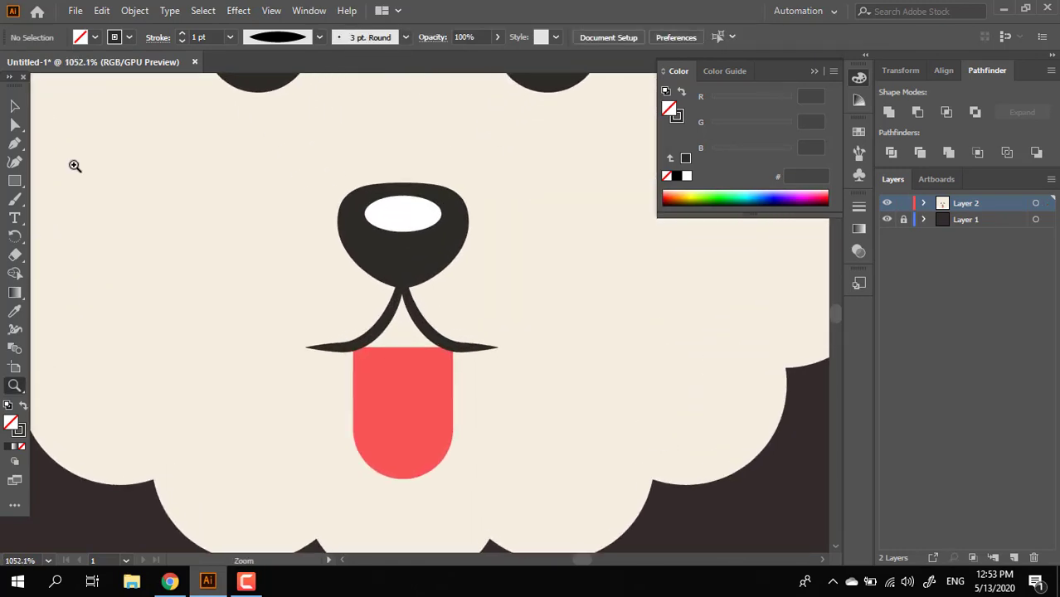
click(404, 358)
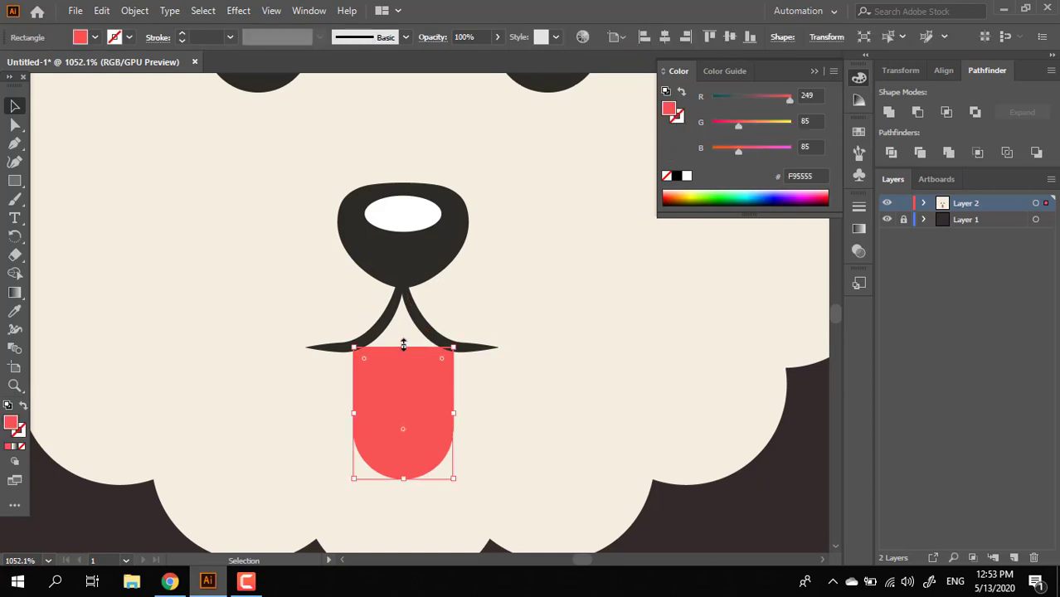
drag(403, 347, 403, 280)
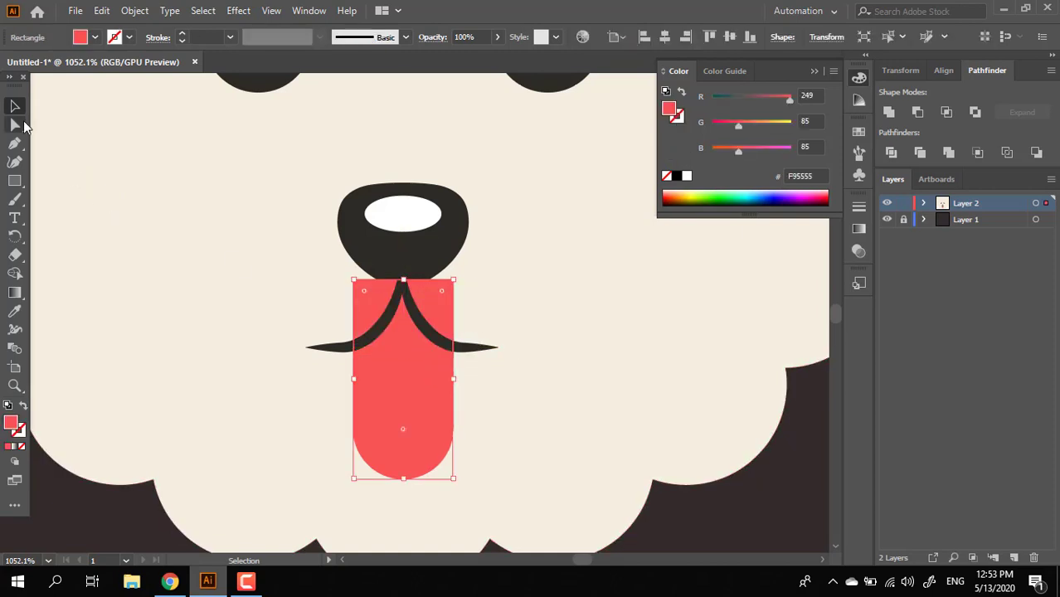
click(14, 125)
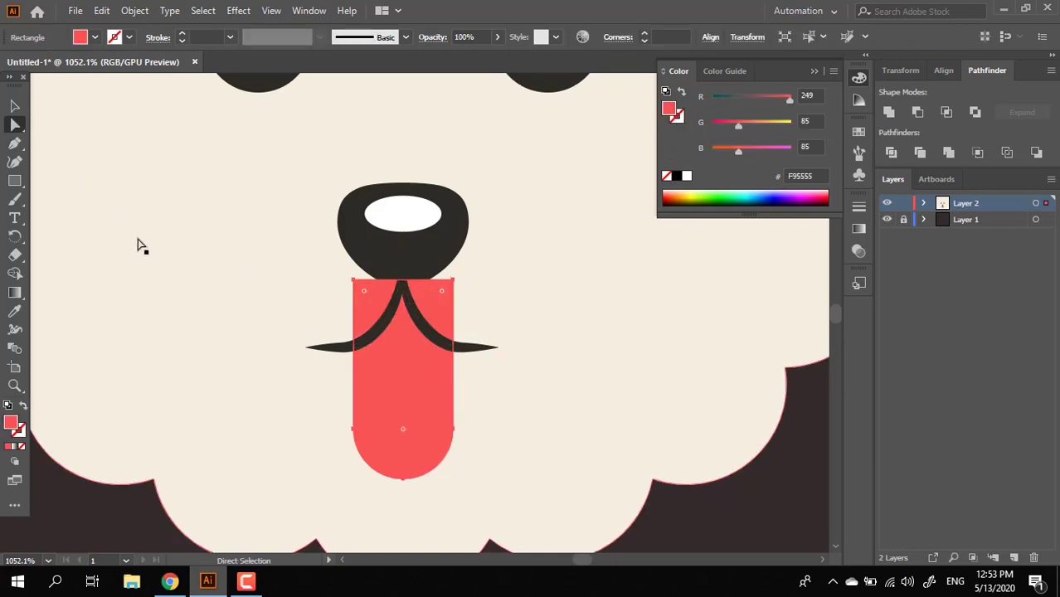
- Expand both mouth lines from strokes into filled outlines and merge them into one shape
click(18, 147)
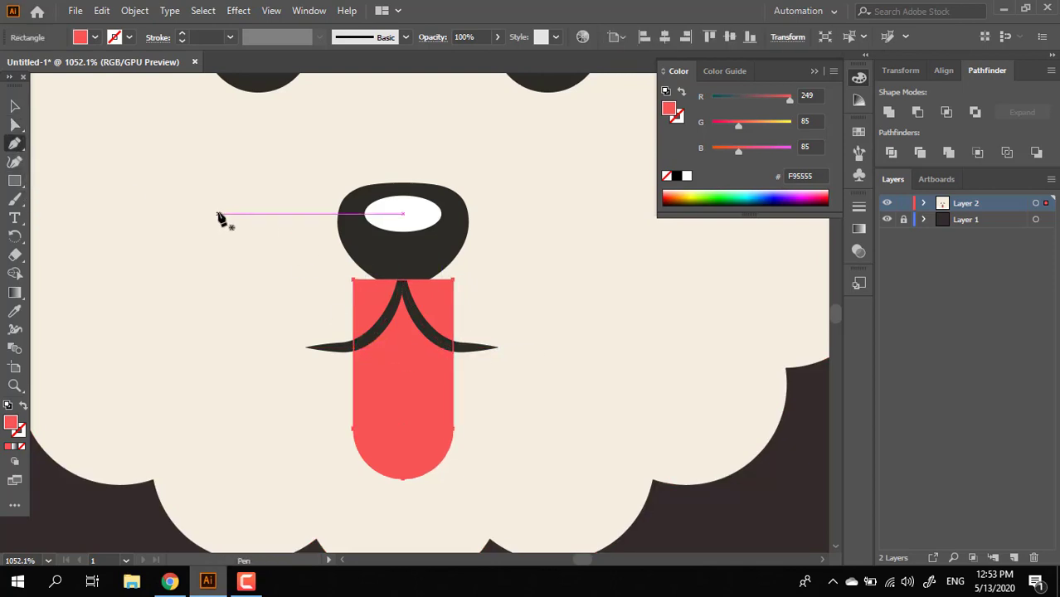
click(14, 101)
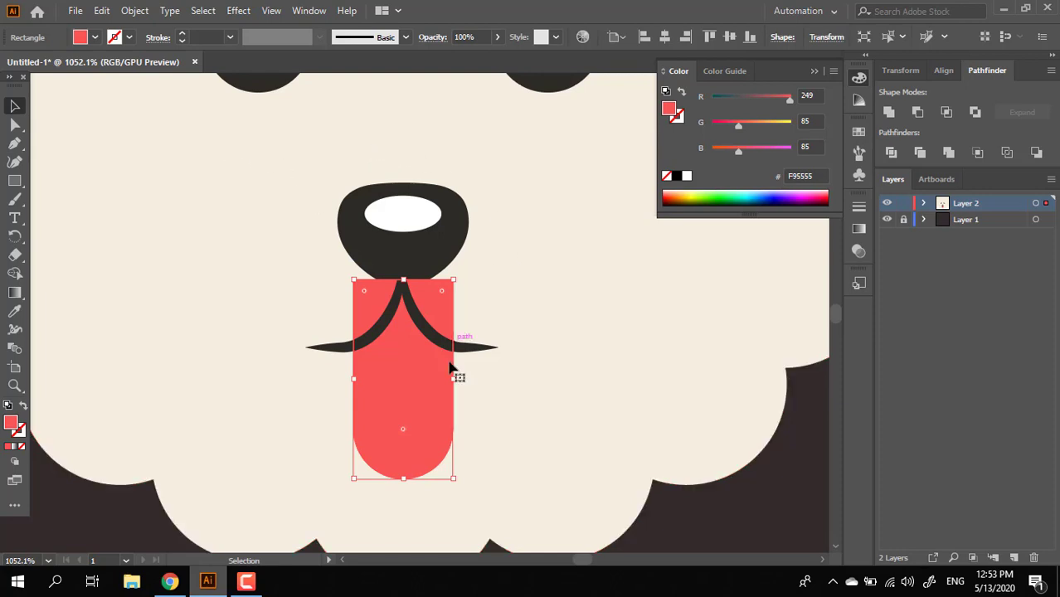
click(472, 350)
shift+click(375, 335)
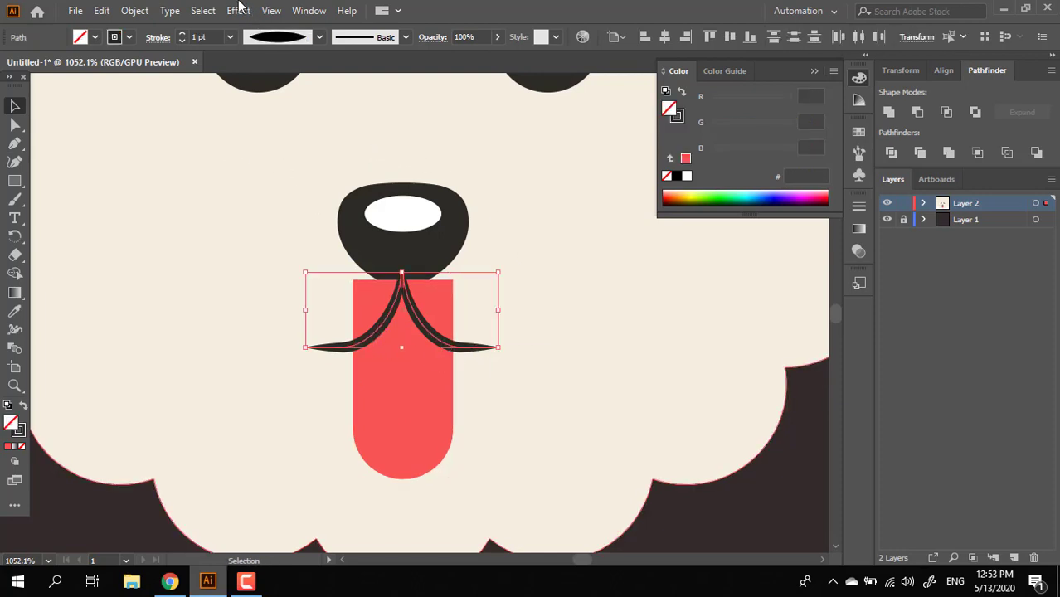
click(134, 10)
click(221, 205)
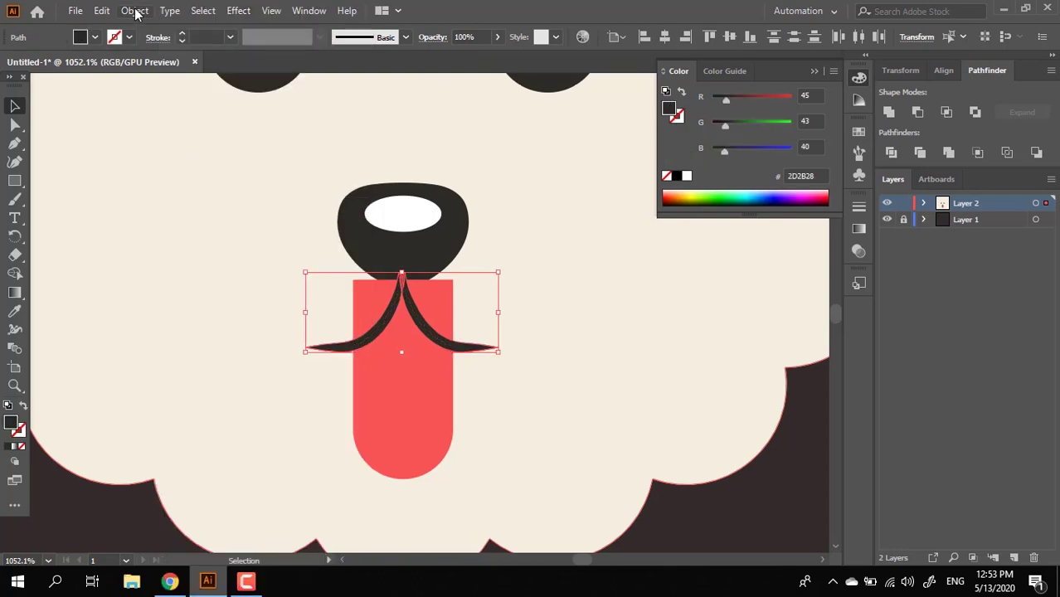
click(134, 11)
click(221, 190)
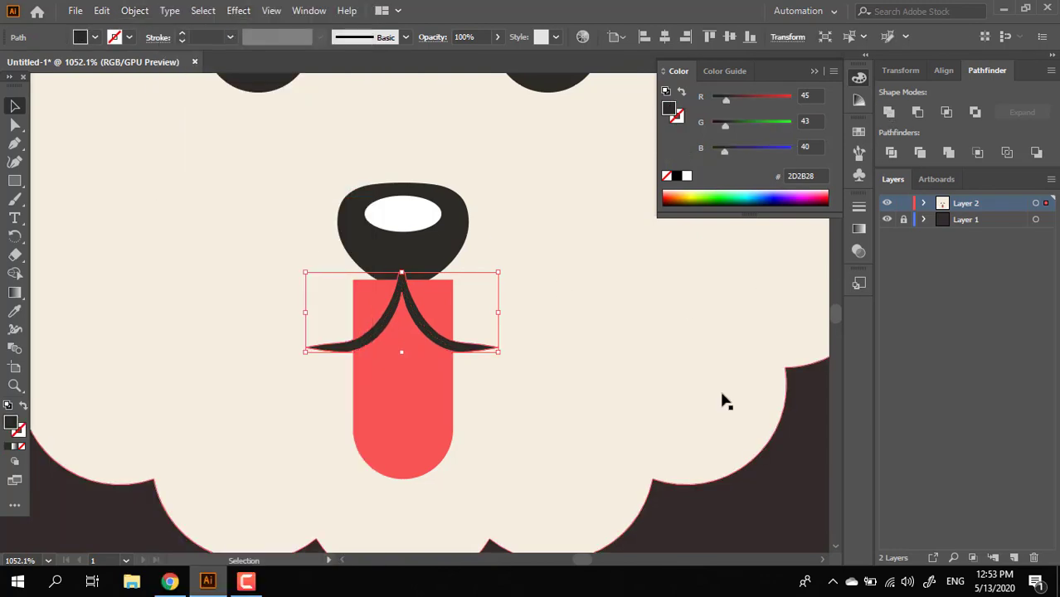
- Isolate the tongue and add an anchor point on each side edge, level with the outer ends of the mouth lines
click(407, 378)
key(z)
click(407, 377)
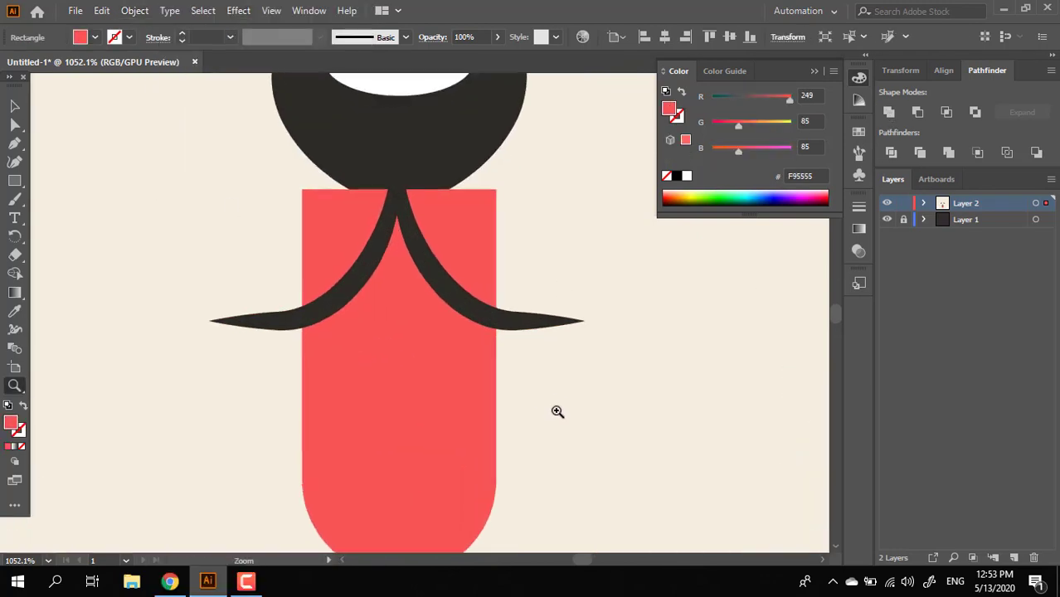
click(14, 108)
double_click(373, 380)
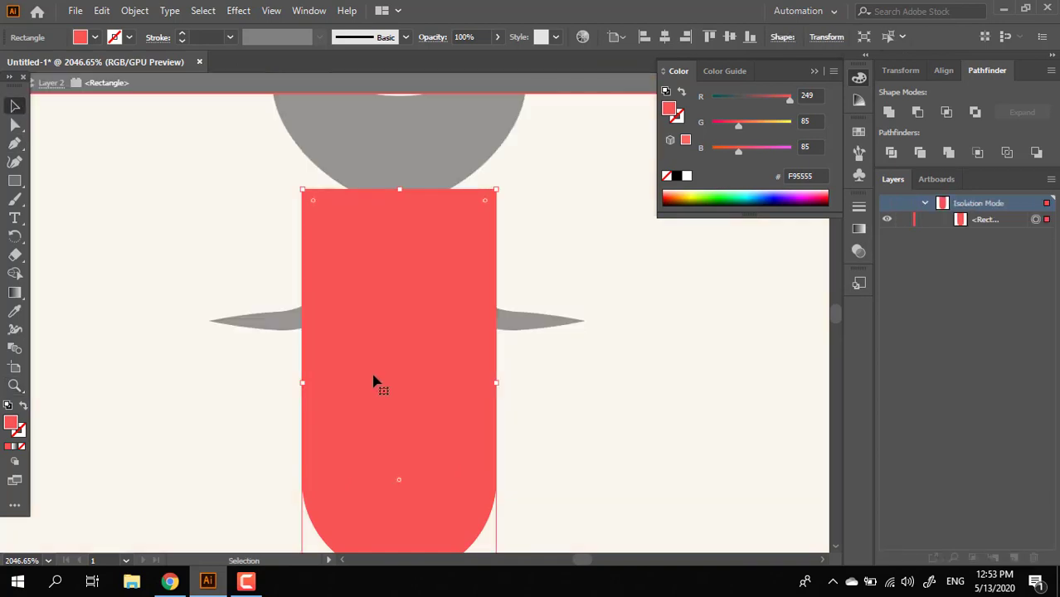
click(14, 144)
click(302, 319)
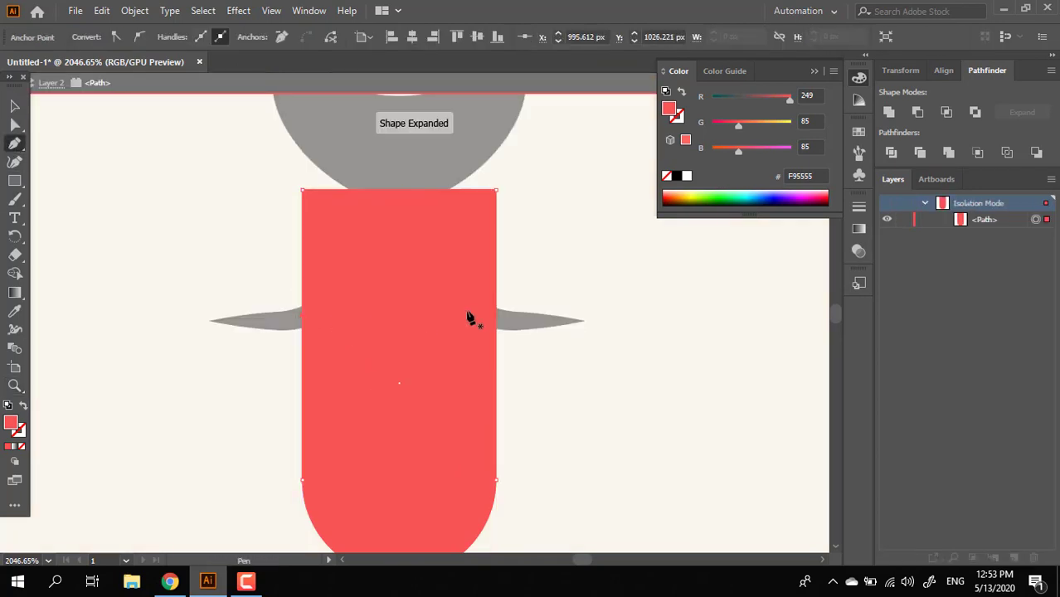
- Pull the tongue's two top corners together into a point under the centre of the nose
click(15, 125)
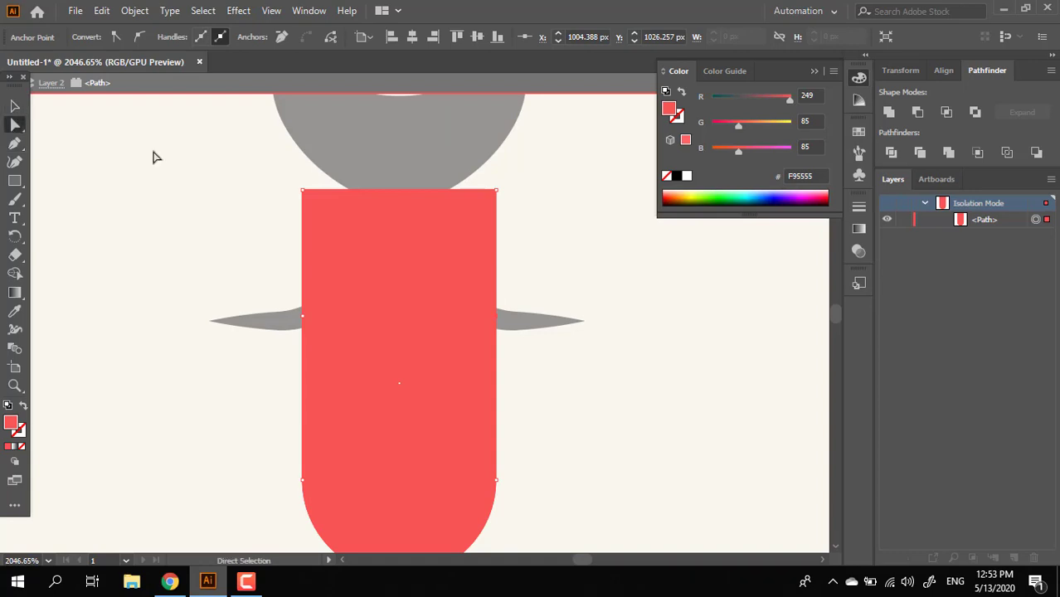
drag(495, 192, 399, 199)
drag(301, 190, 404, 186)
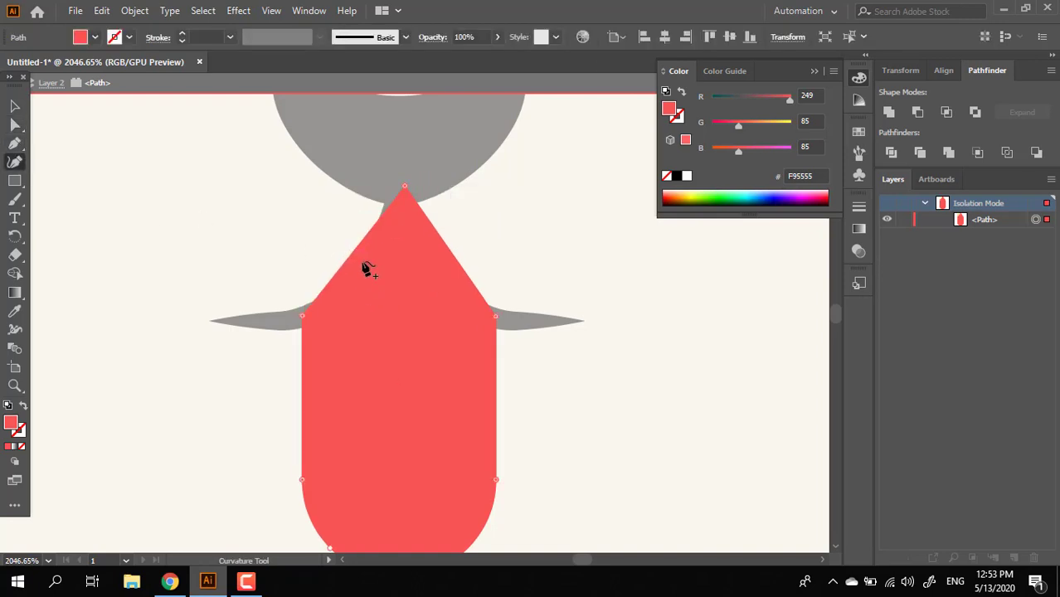
- Bend the tongue's two slanted upper edges inward with the Curvature tool to follow the mouth lines, and leave isolation mode
click(366, 269)
click(448, 287)
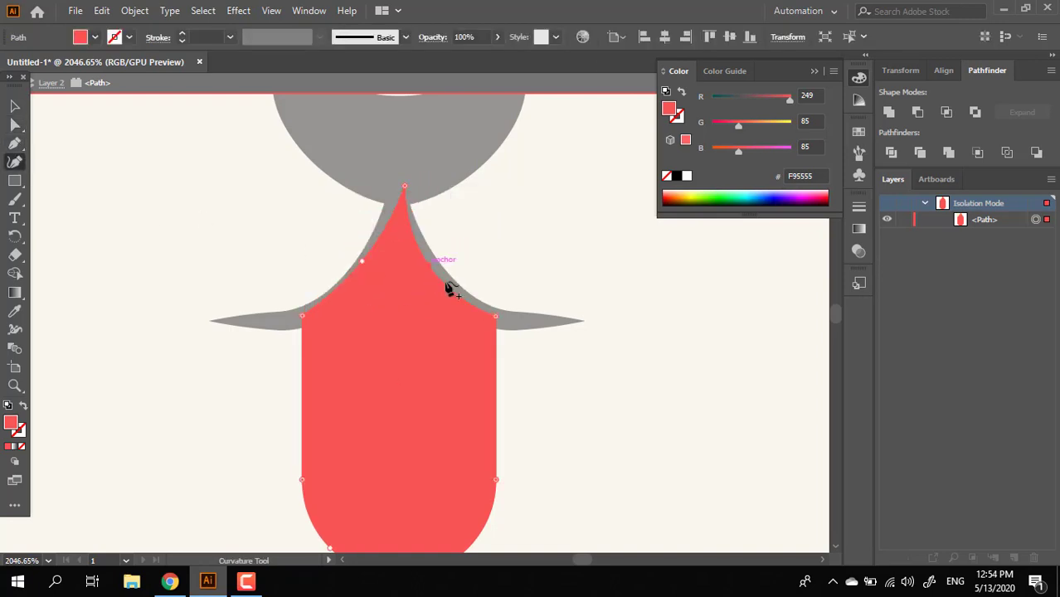
click(17, 105)
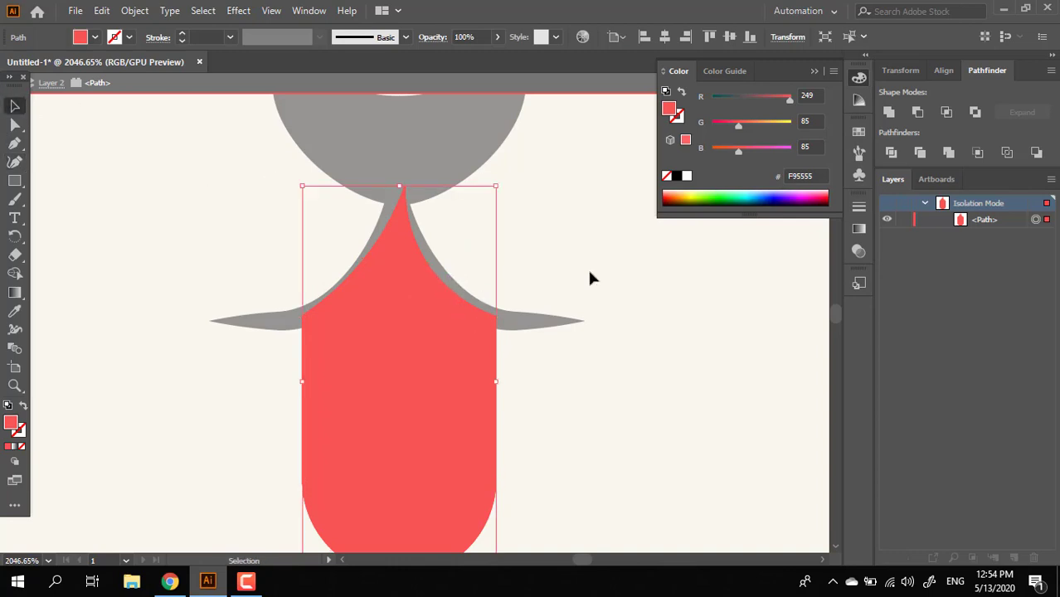
double_click(587, 266)
- Draw a narrow tapering crease from the nose down the tongue's centre with the Pen tool and fill it with E52C2C
key(z)
drag(594, 242, 278, 280)
key(space)
drag(348, 280, 220, 346)
drag(487, 275, 411, 282)
key(space)
key(space)
drag(380, 329, 561, 411)
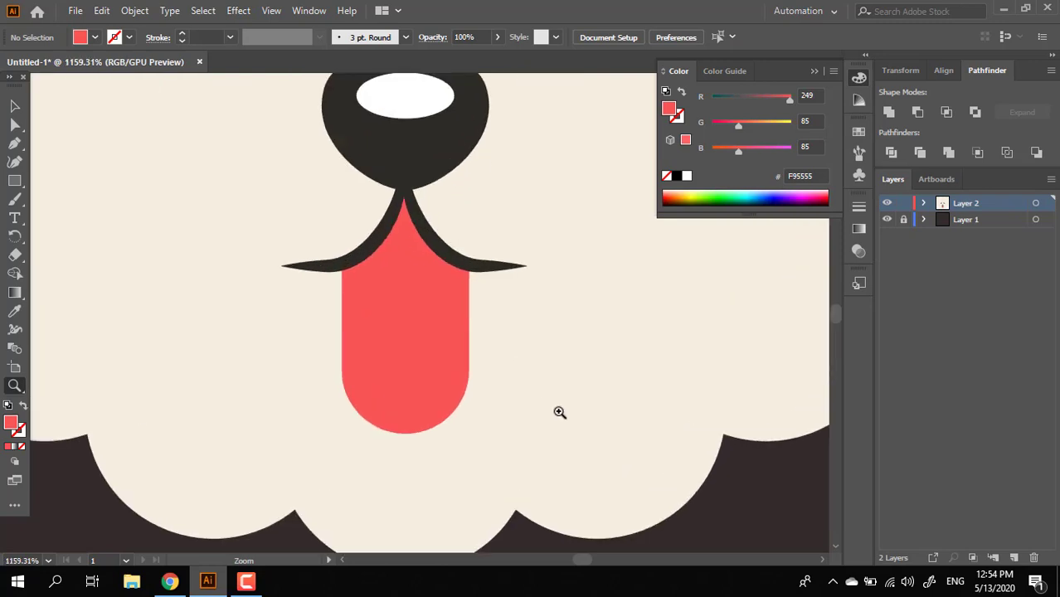
drag(494, 339, 504, 350)
drag(443, 307, 466, 335)
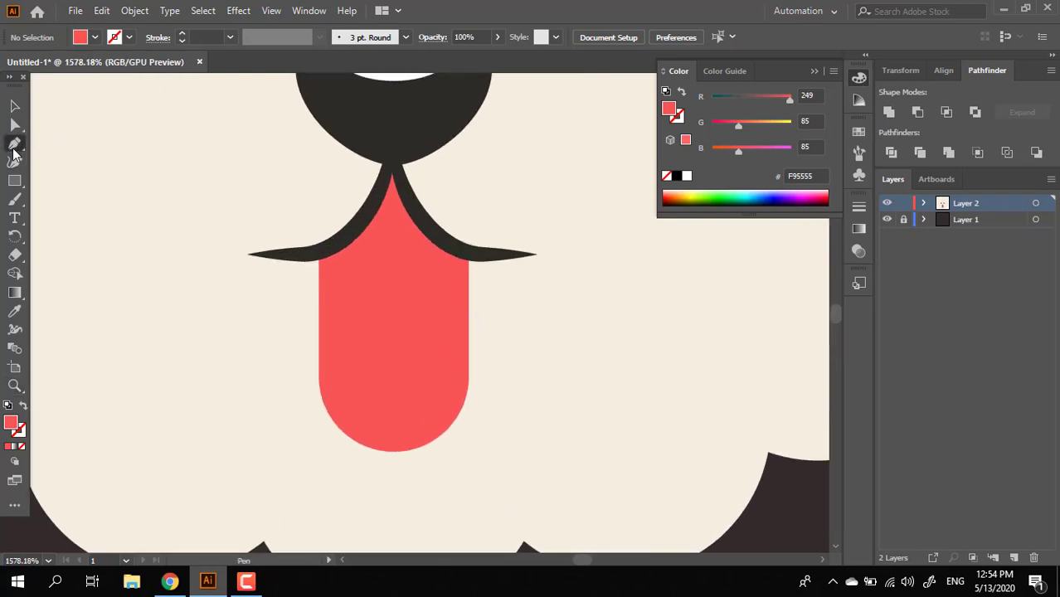
click(395, 367)
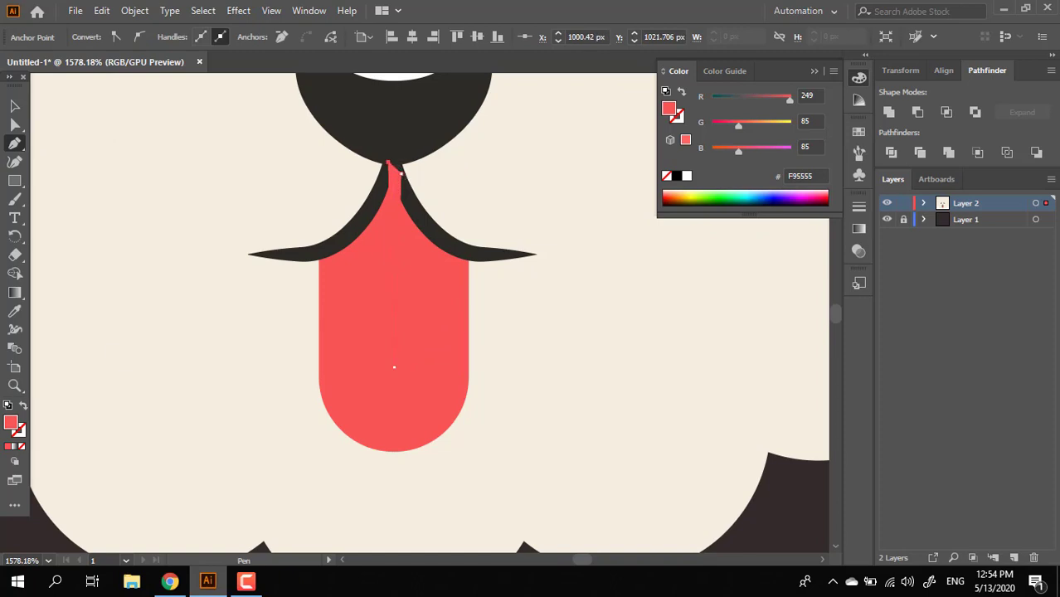
double_click(14, 425)
click(485, 205)
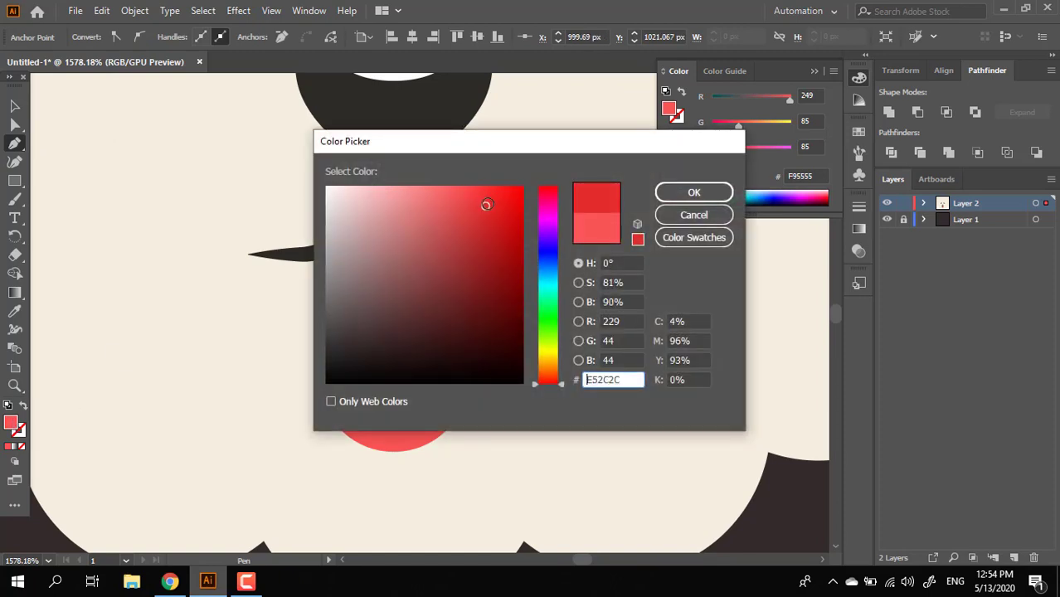
click(695, 192)
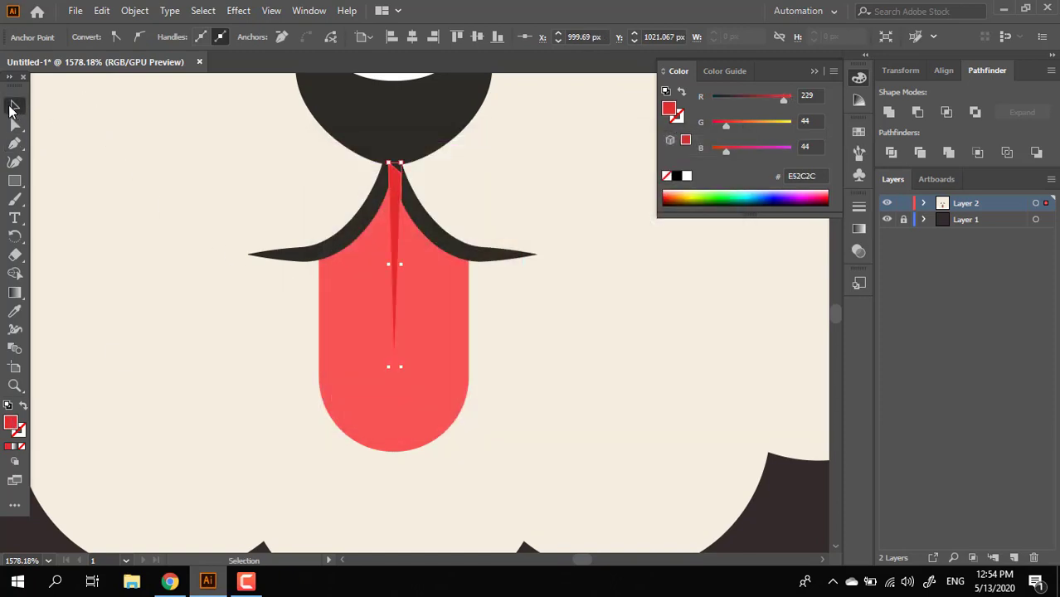
scroll(294, 252, down, 5)
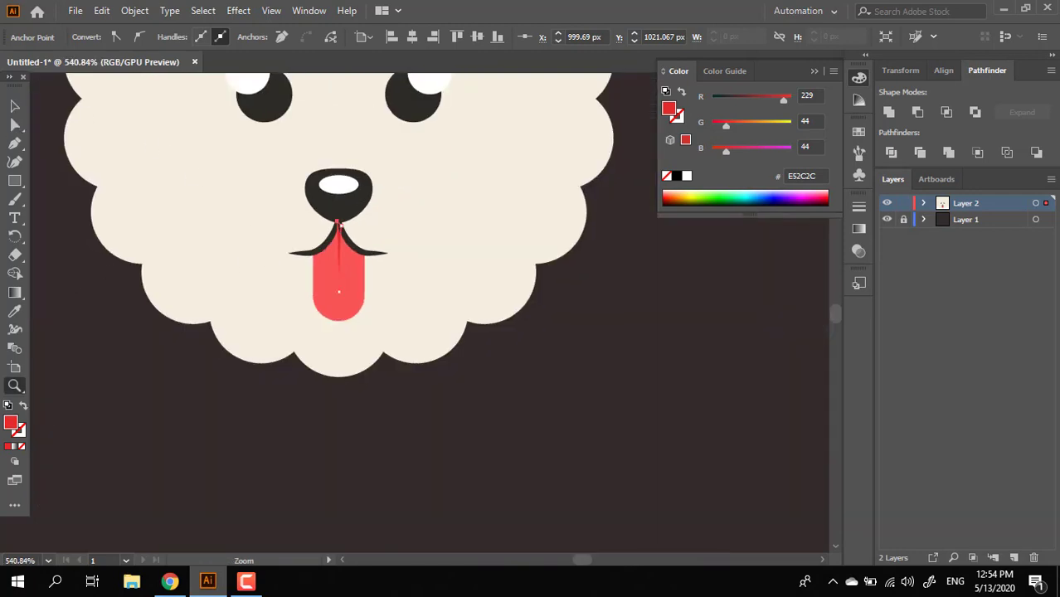
scroll(258, 172, up, 4)
click(431, 162)
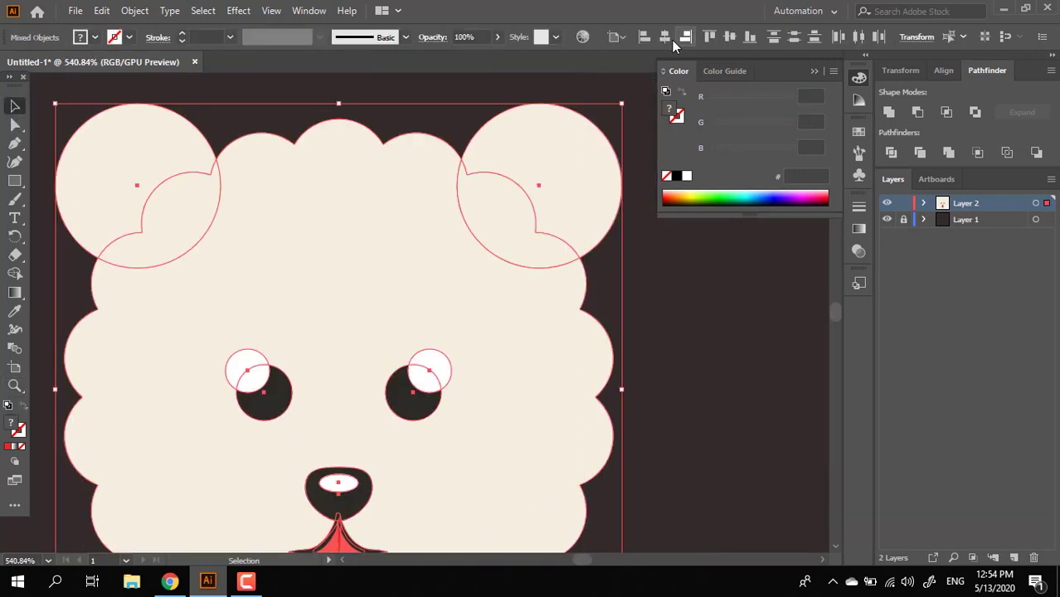
click(709, 408)
drag(647, 473, 667, 222)
key(z)
drag(601, 353, 471, 432)
scroll(553, 384, down, 1)
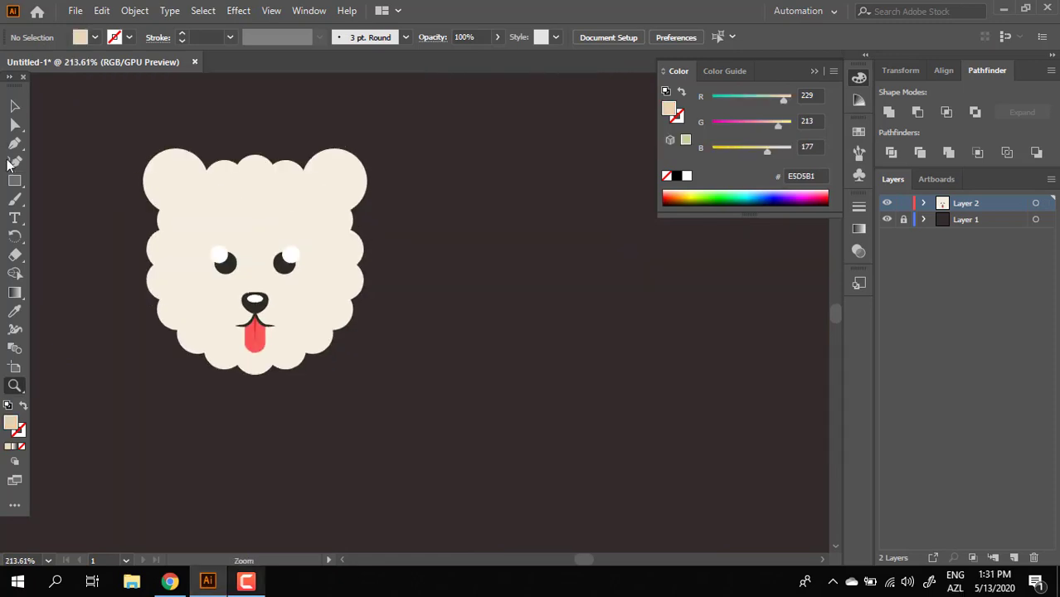
- Draw a beige E5D5B1 rectangle beside the right of the head and place a copy flush against its right edge
key(m)
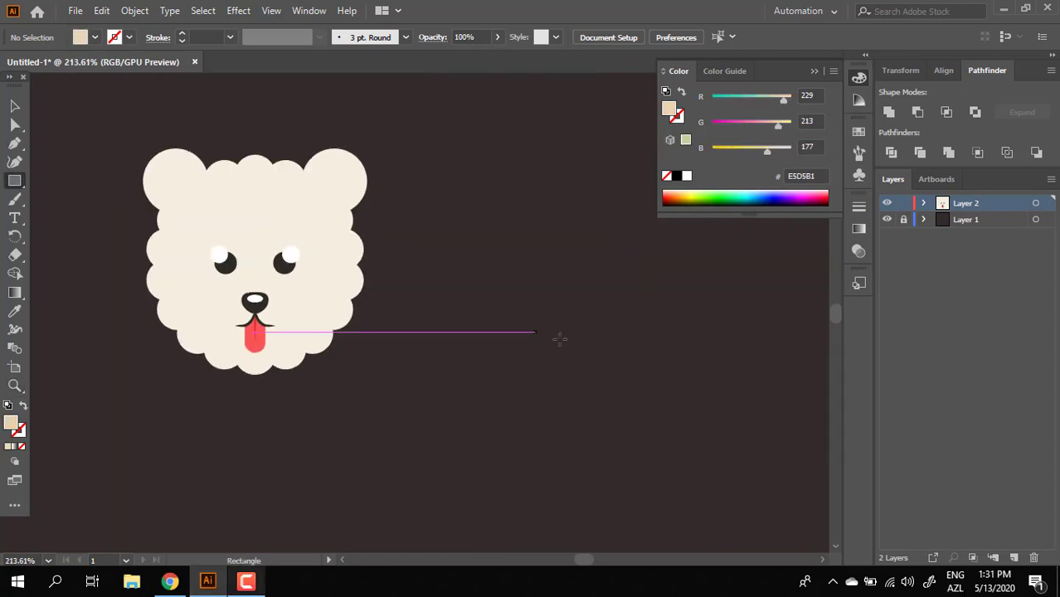
drag(383, 254, 511, 367)
click(14, 105)
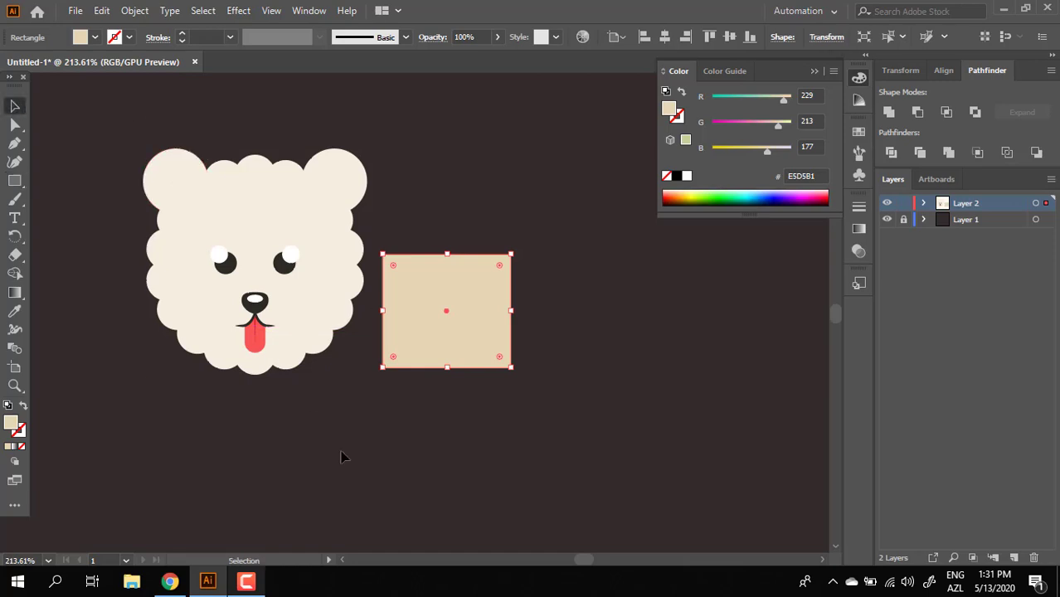
drag(438, 332, 575, 352)
- Lower the anchors on the rectangles' shared edge to form a shallow V, and unite both shapes into one body
click(15, 123)
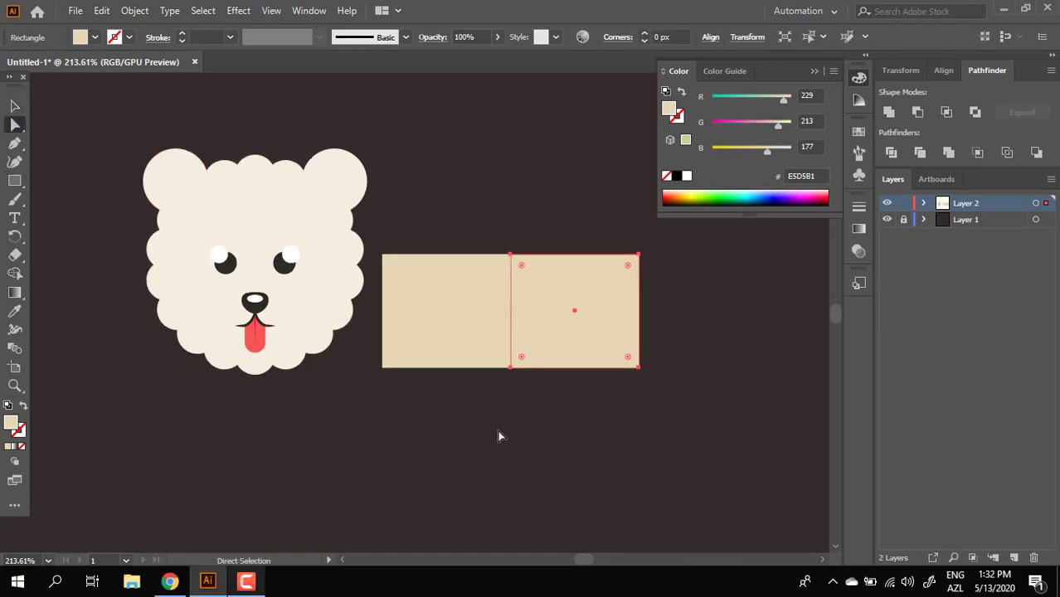
drag(499, 293, 512, 343)
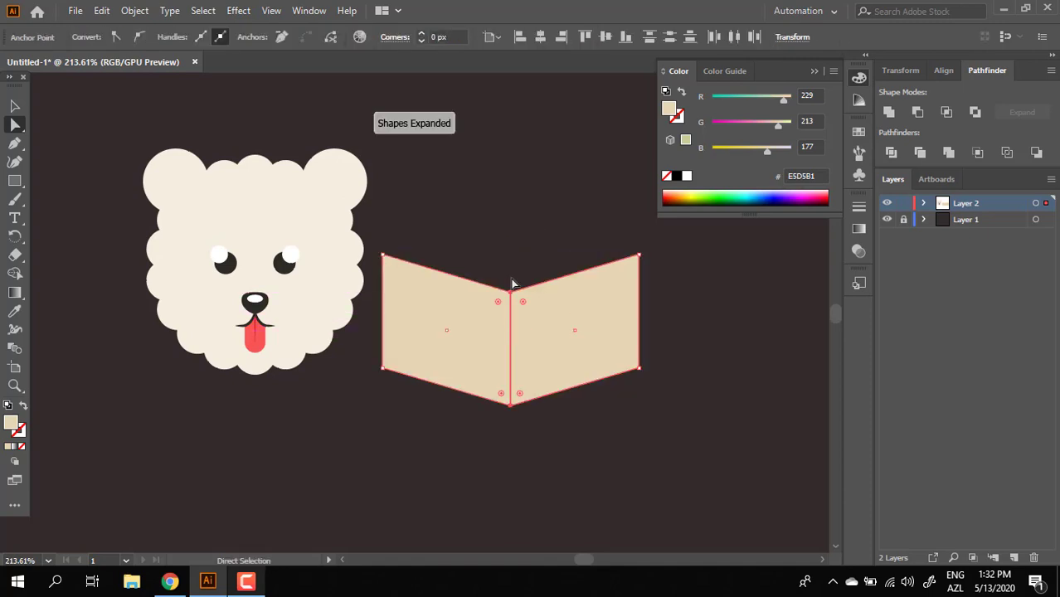
click(892, 114)
- Round the body's middle corners into a smooth sag and its two right corners into a fully rounded rear end
drag(500, 245, 500, 247)
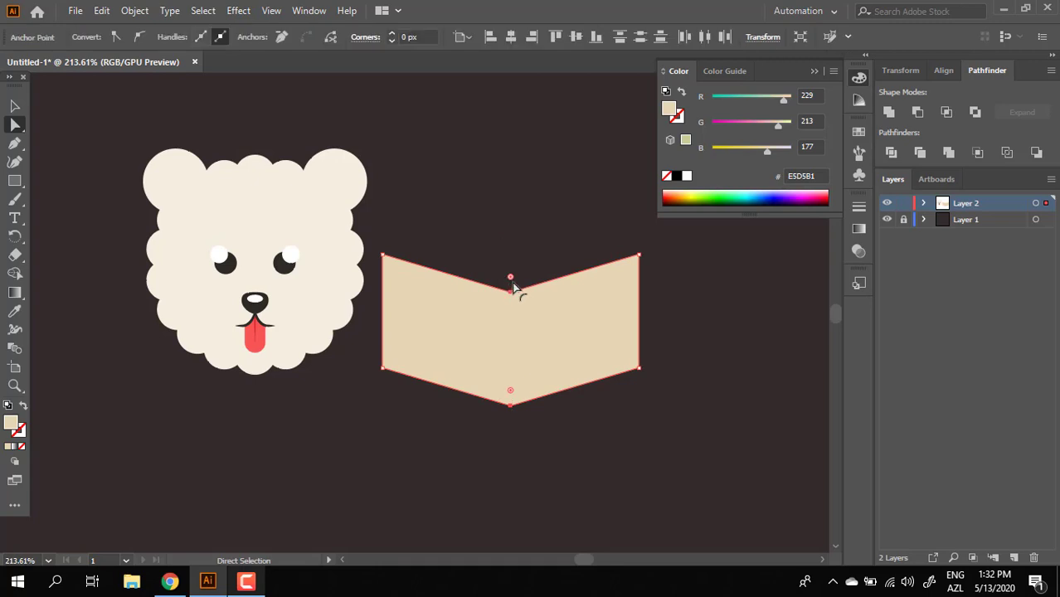
drag(514, 284, 513, 69)
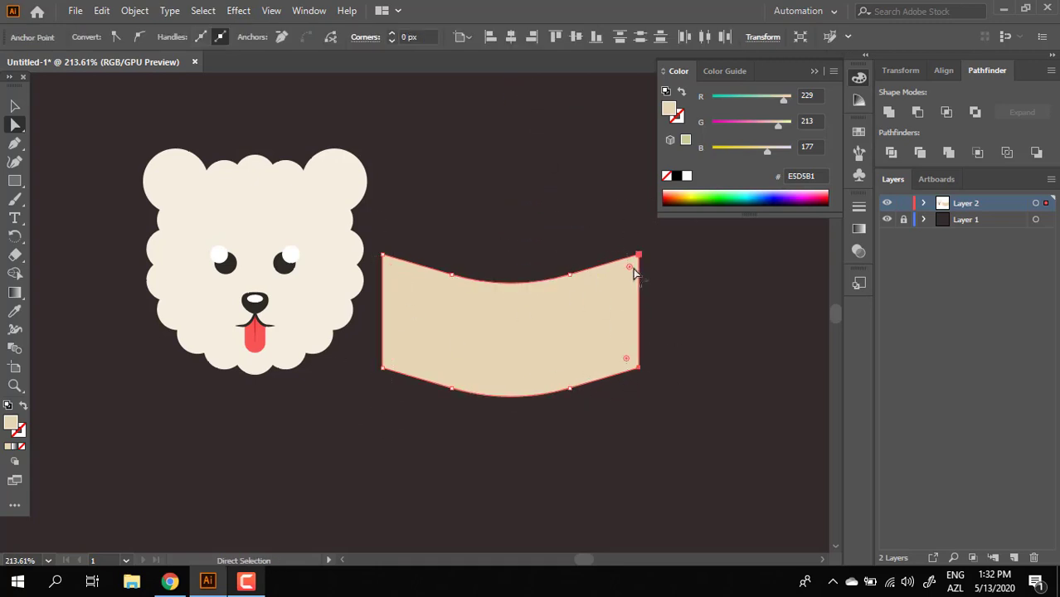
drag(632, 271, 540, 426)
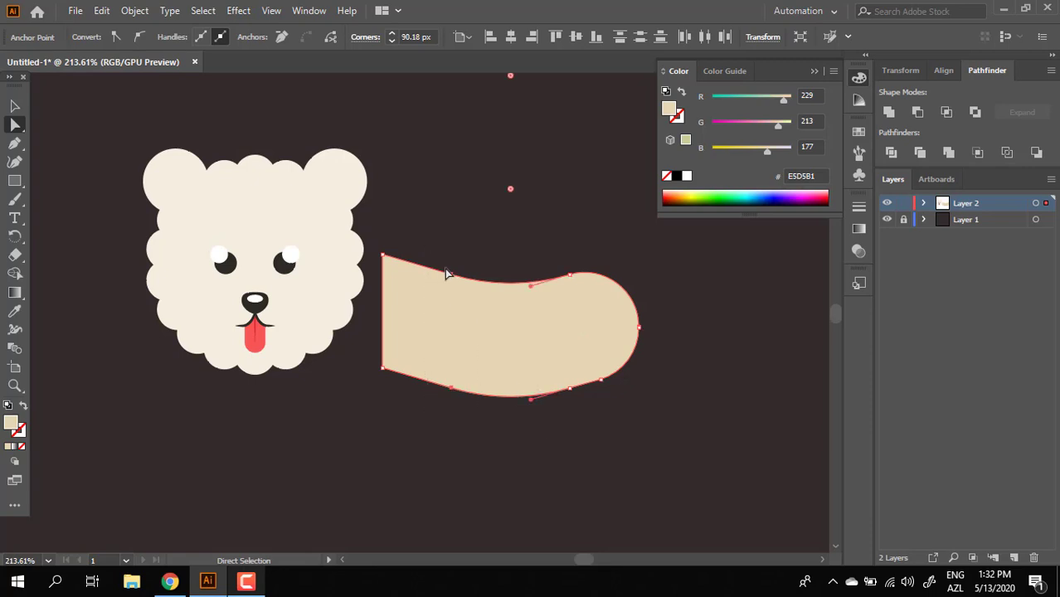
drag(512, 190, 522, 35)
- Move the body left so it overlaps the head, and send it to the back behind the face
key(z)
drag(562, 235, 486, 258)
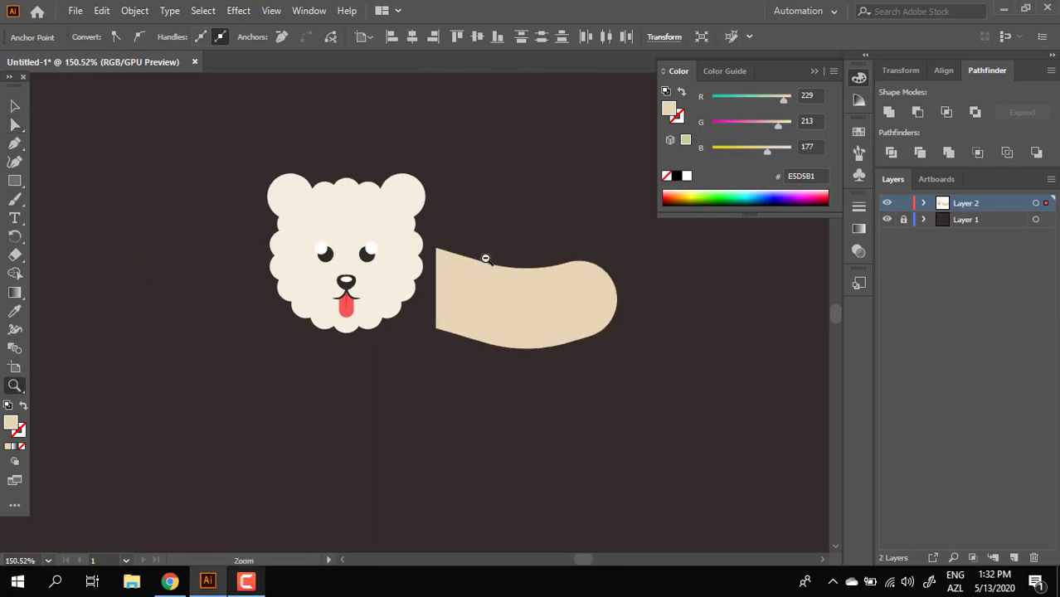
click(16, 105)
drag(551, 313, 471, 294)
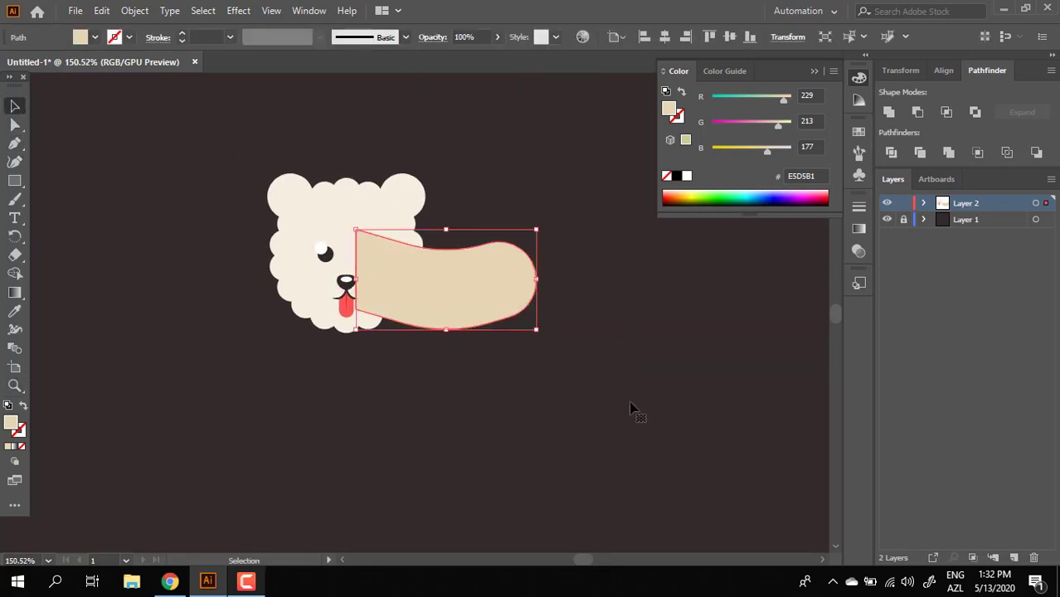
click(633, 407)
click(487, 301)
key(ctrl+shift+bracketleft)
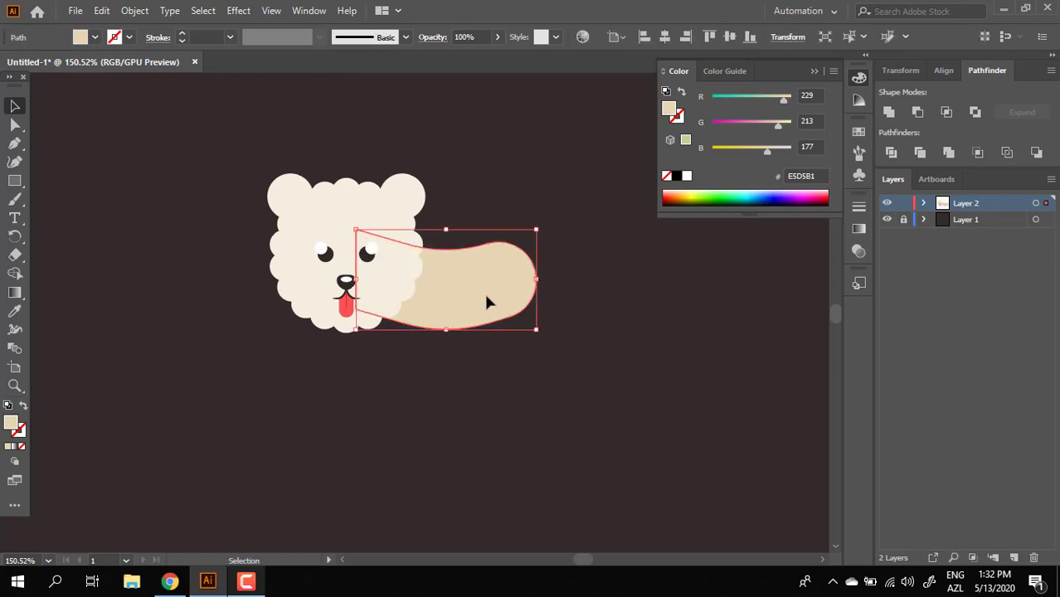
click(535, 348)
- Enlarge the body slightly outward from its lower right corner and shift it up a little behind the head
key(z)
drag(540, 326, 643, 377)
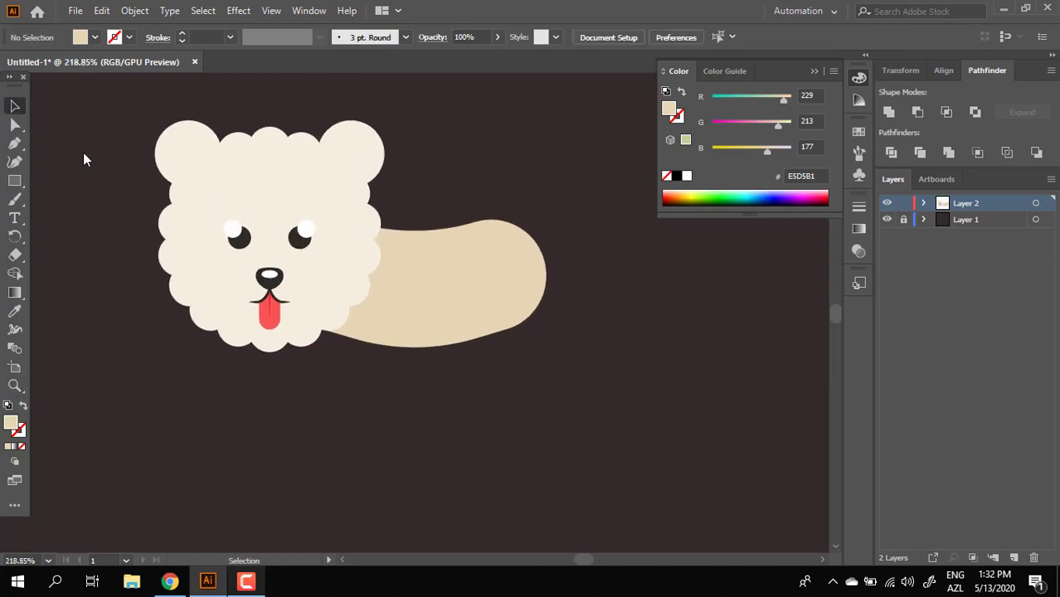
click(523, 299)
drag(549, 351, 577, 376)
click(625, 407)
drag(497, 296, 498, 289)
click(559, 391)
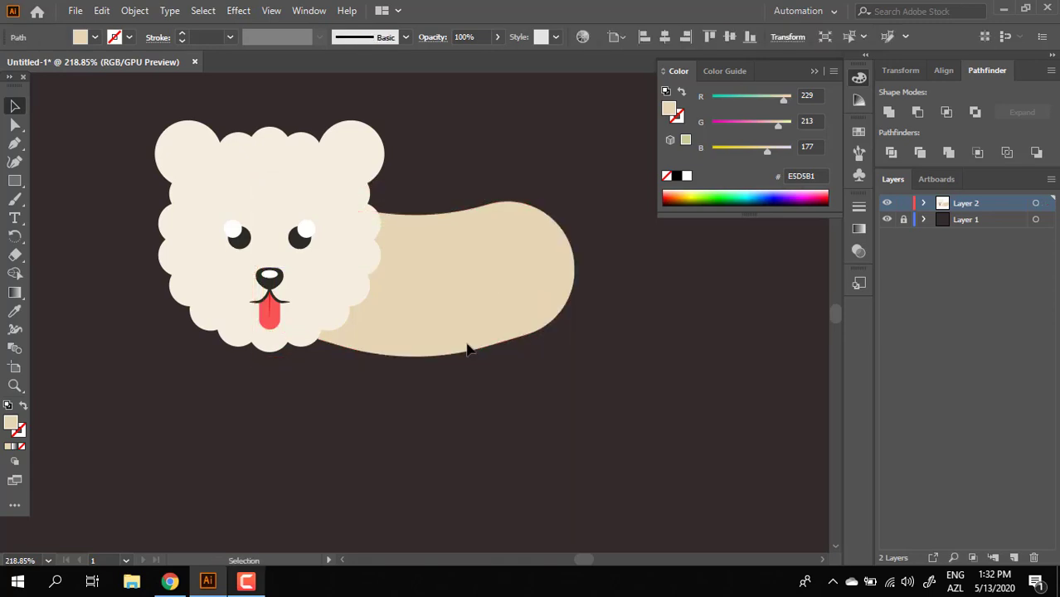
- Move the body farther left and slightly up so that more of it lies behind the head
key(z)
drag(466, 350, 524, 410)
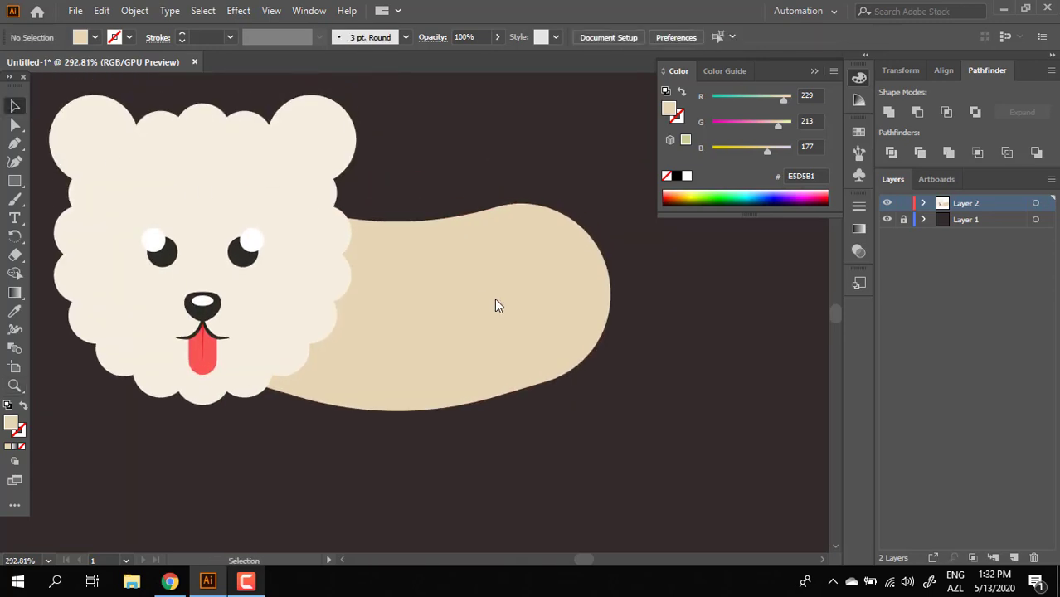
drag(494, 306, 443, 296)
drag(560, 432, 674, 434)
click(651, 433)
- Draw a tall, narrow beige ellipse for a hind leg and move it to the rear end of the body
key(z)
drag(591, 417, 598, 440)
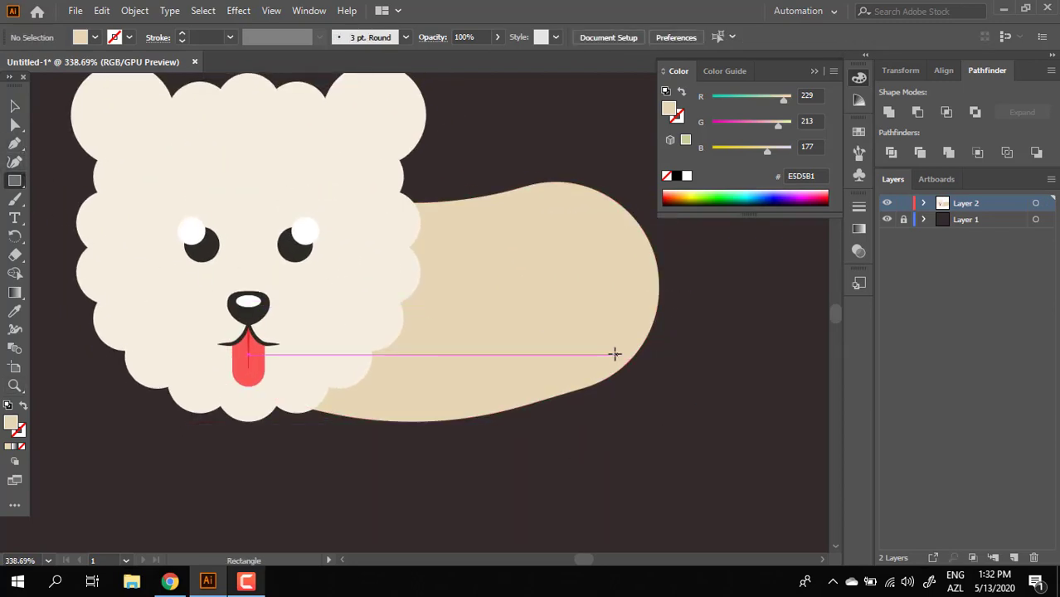
click(8, 185)
click(101, 203)
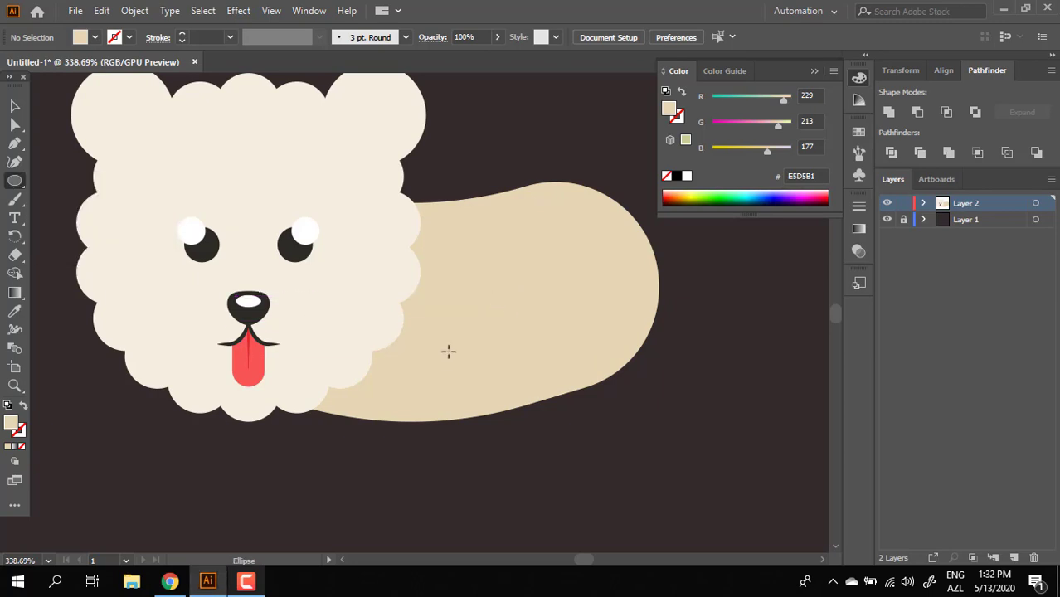
drag(448, 324, 503, 495)
key(v)
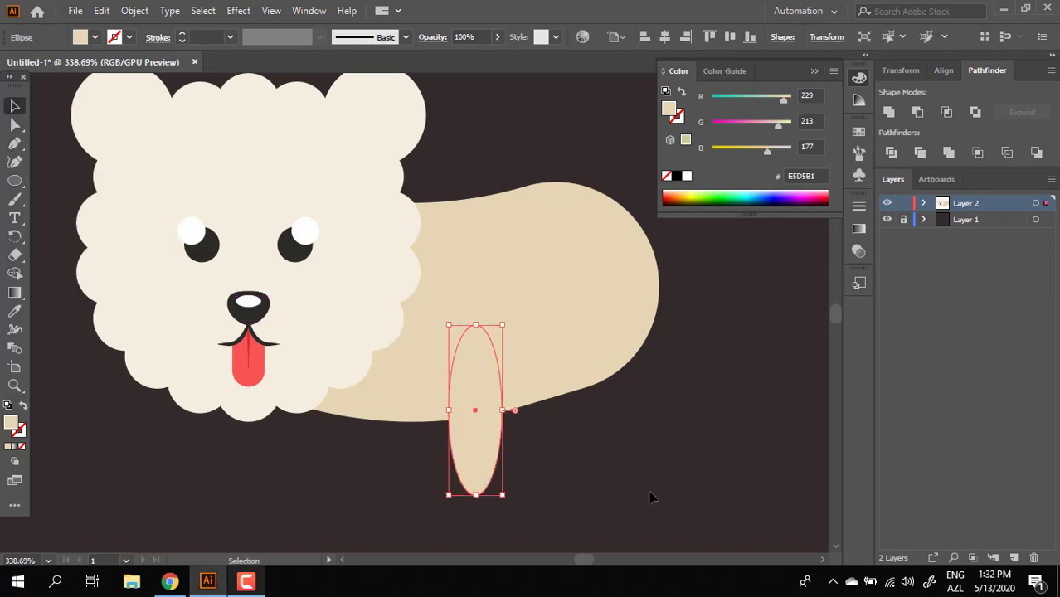
drag(473, 452, 625, 401)
click(664, 448)
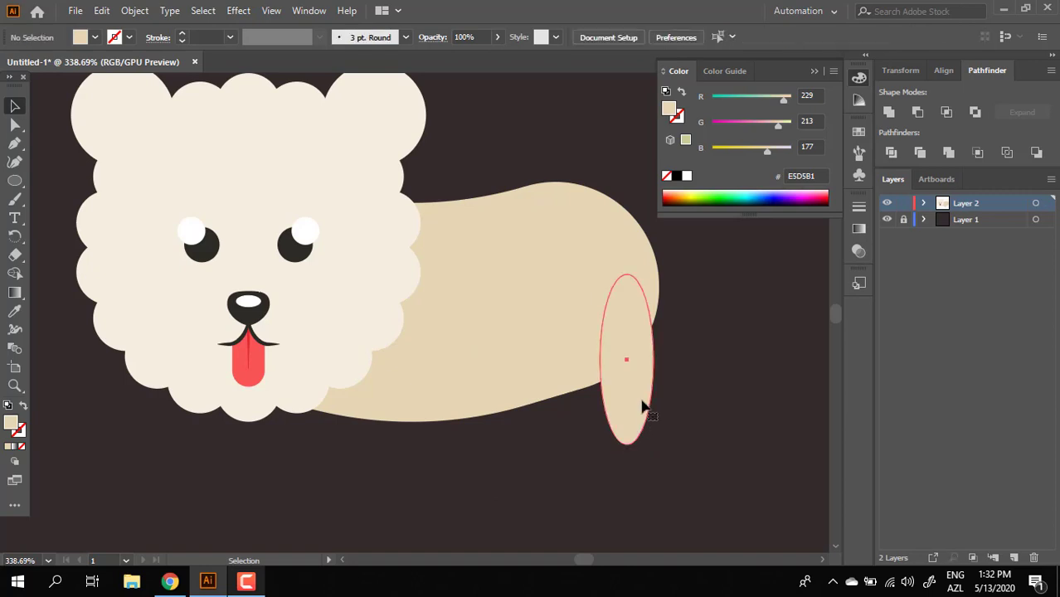
- Reshape the leg ellipse by raising its right anchor to the rump's edge and extending its bottom anchor slightly down and left
click(644, 402)
click(18, 127)
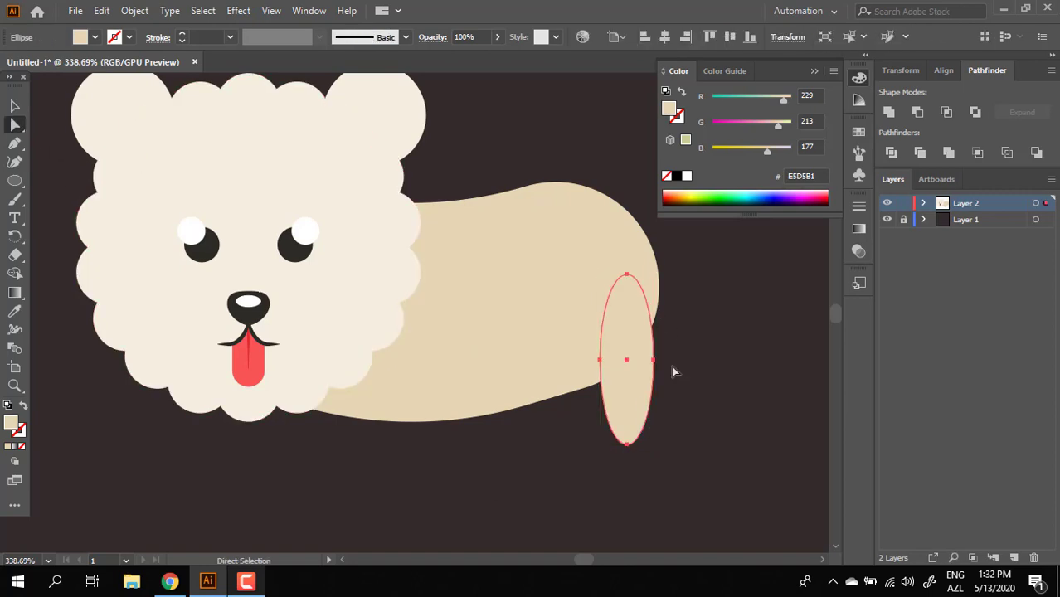
click(654, 360)
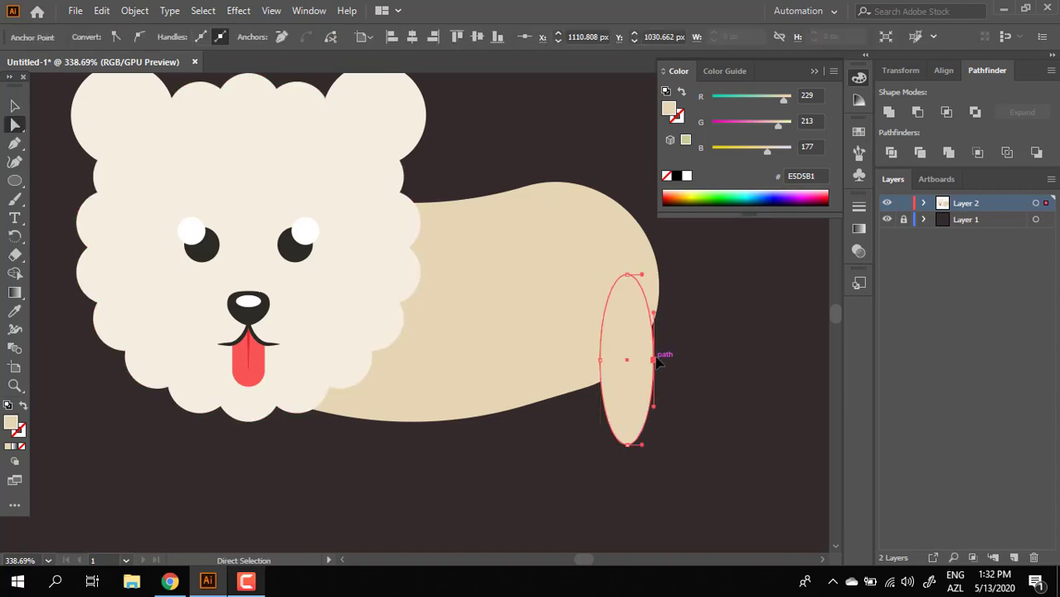
drag(658, 362, 662, 293)
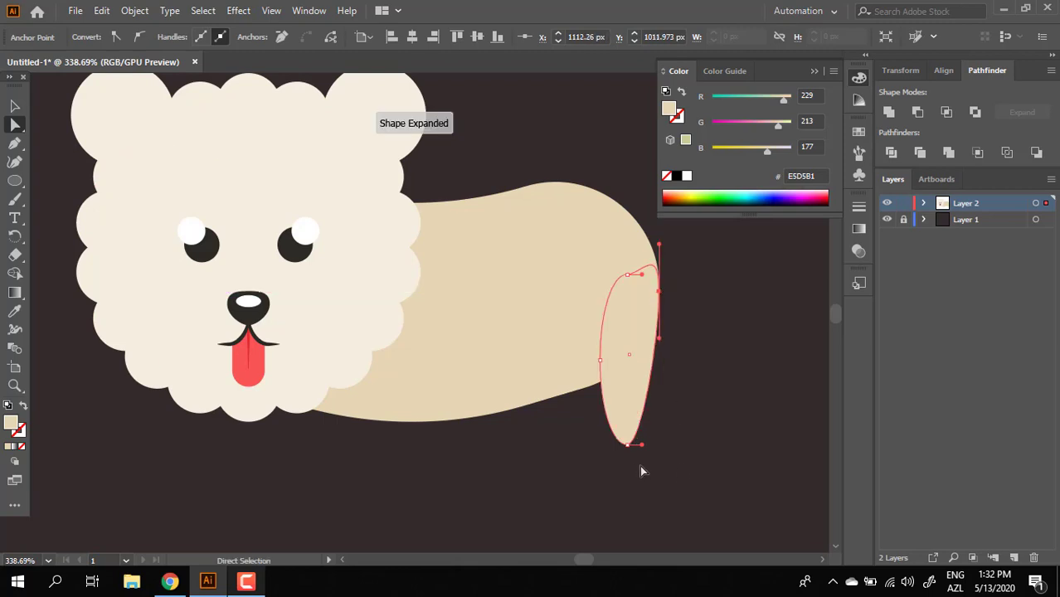
drag(629, 446, 623, 455)
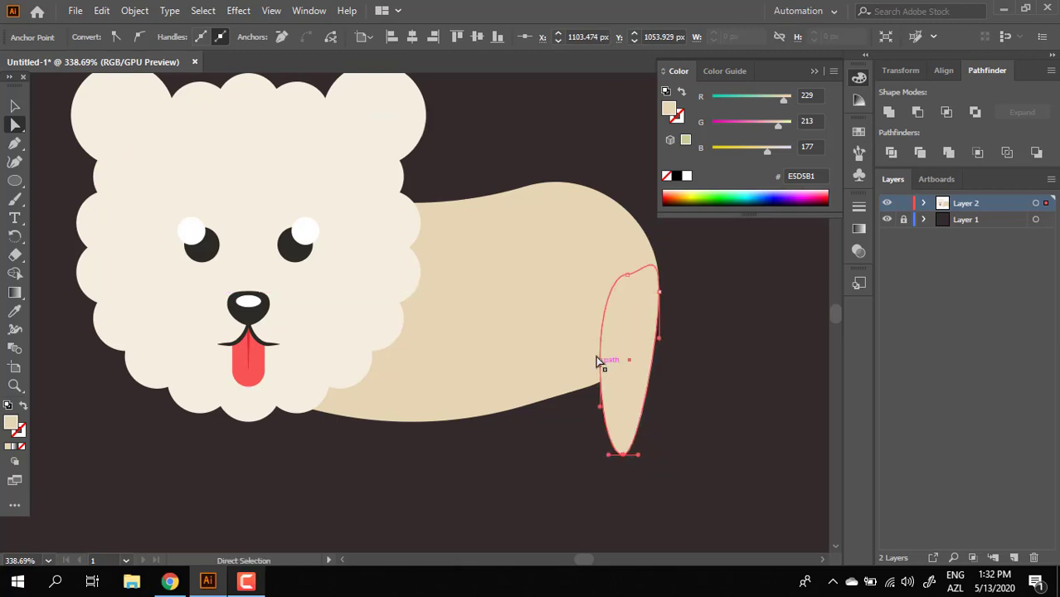
- Curve the leg's left side inward and stretch its bottom curve to the left to form a paw
click(600, 362)
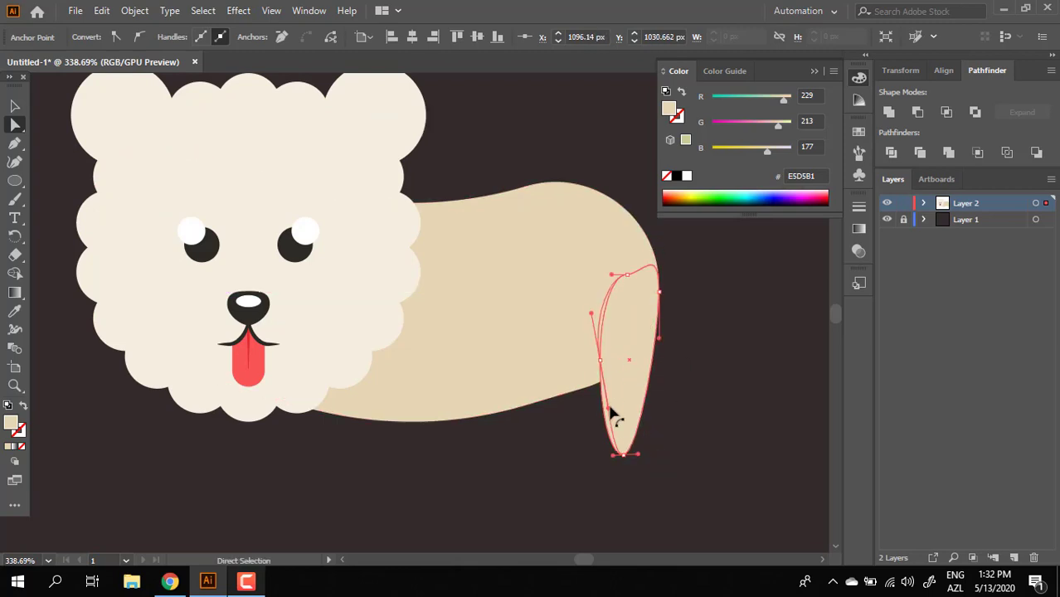
drag(611, 412, 612, 412)
drag(614, 458, 596, 460)
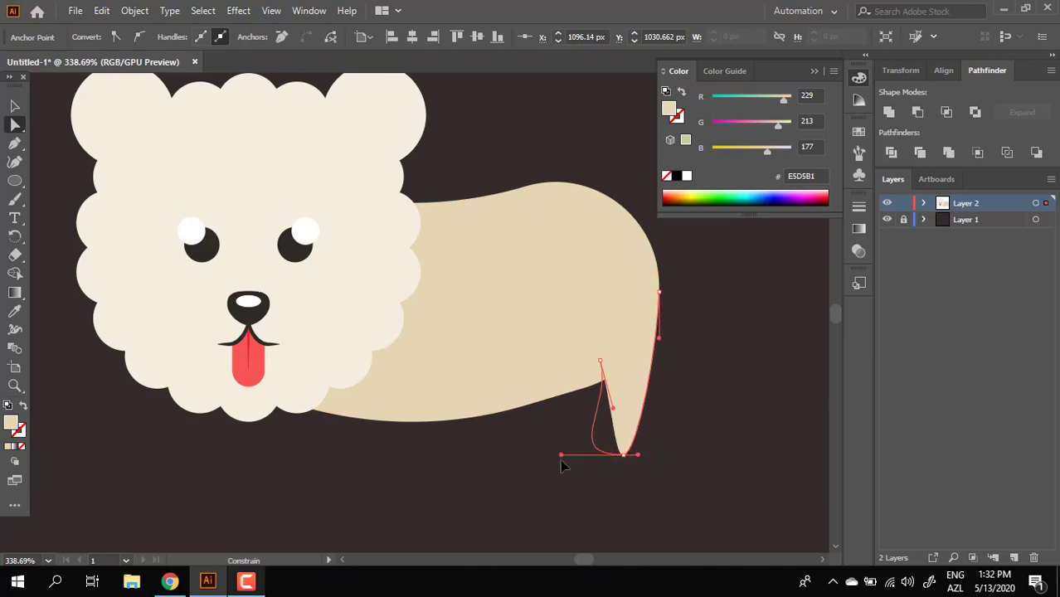
key(ctrl+z)
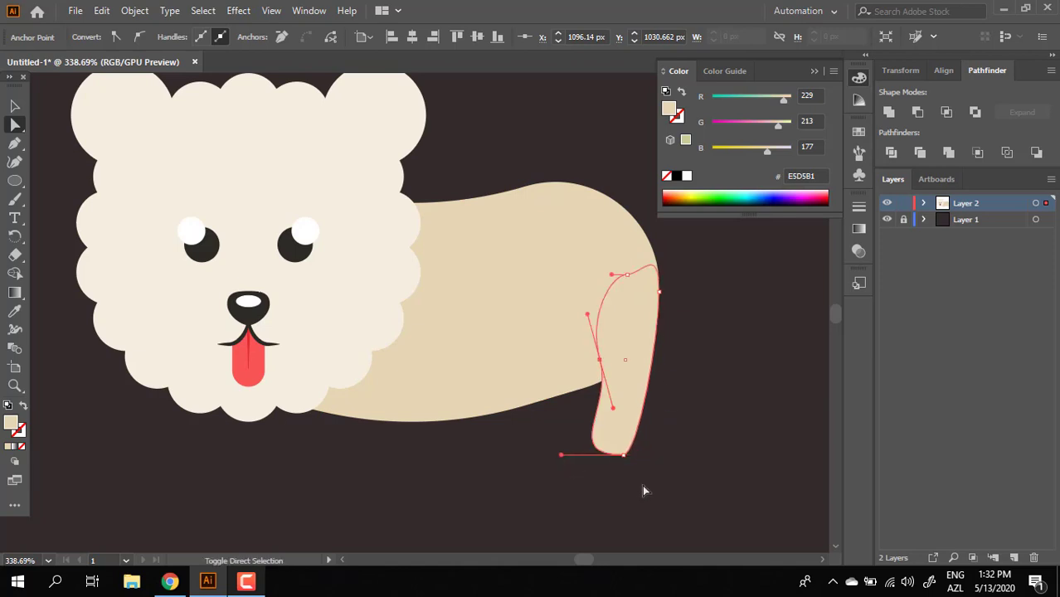
click(561, 474)
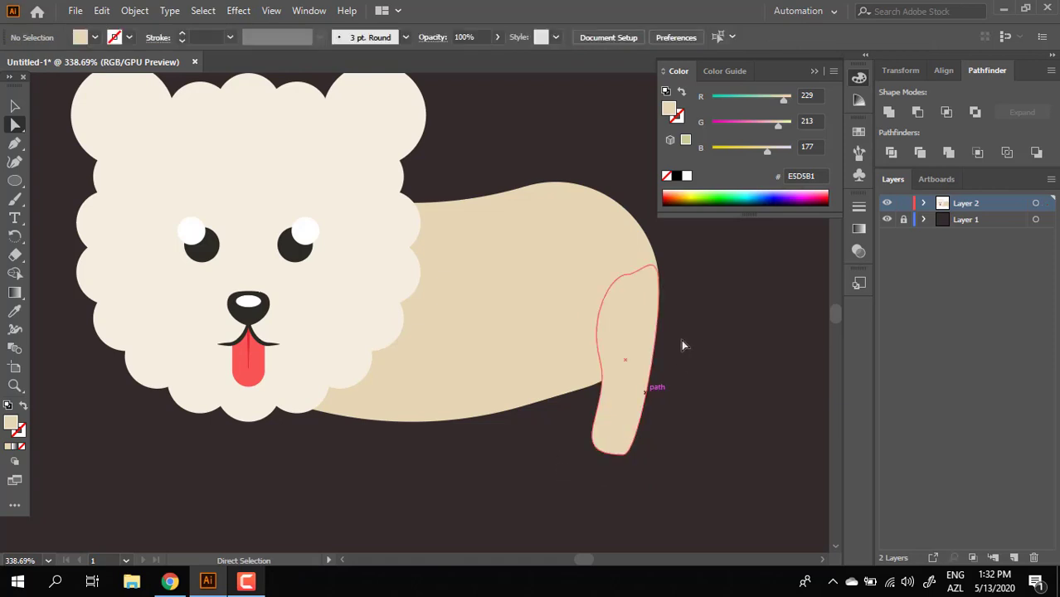
- Bulge the hind leg's right side outward and round the lower right of the paw
click(660, 290)
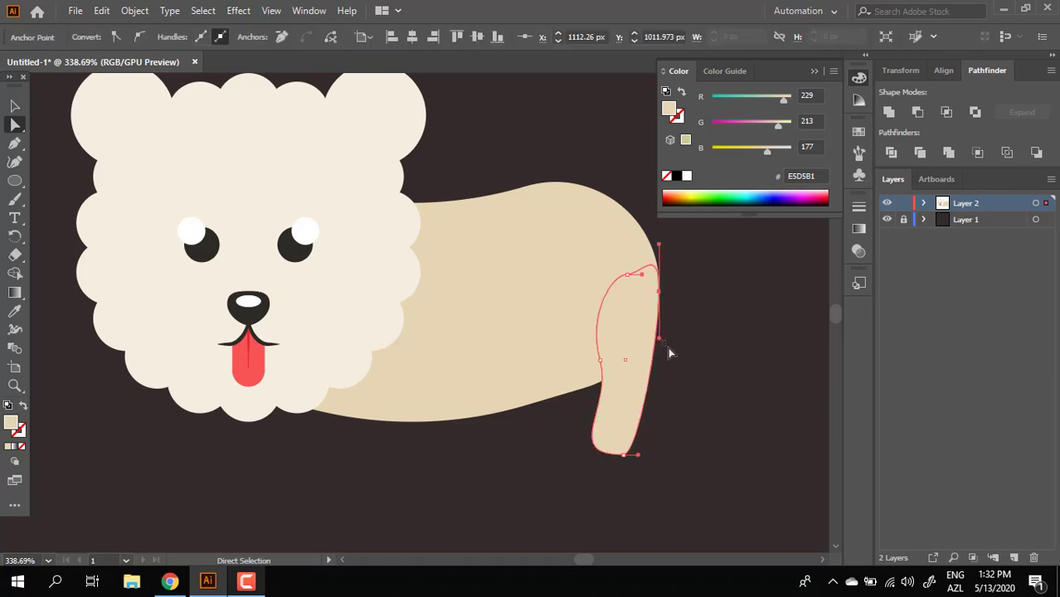
click(665, 349)
click(659, 292)
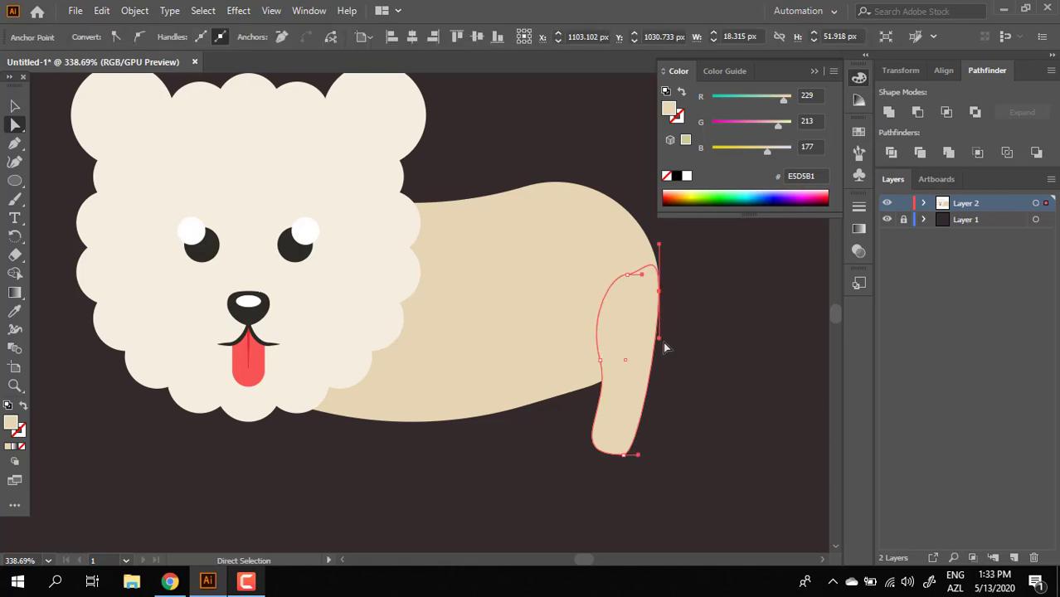
drag(663, 343, 672, 402)
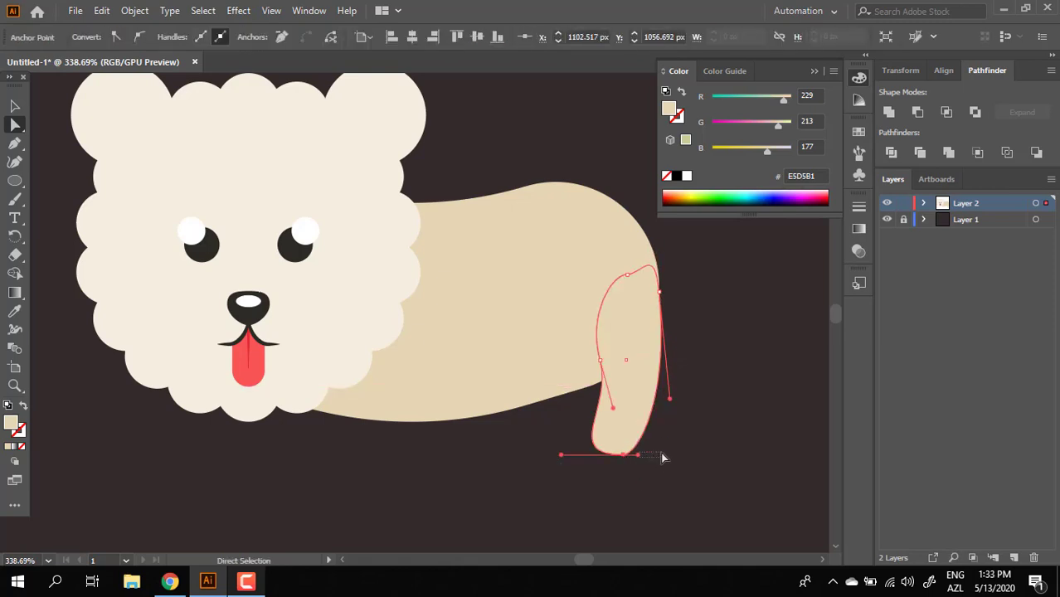
mouse_move(661, 453)
mouse_down()
mouse_move(643, 456)
mouse_move(660, 455)
mouse_up()
click(628, 454)
click(624, 454)
- Duplicate the hind leg to the left behind the body and fill the copy with darker beige CEBB95
key(z)
drag(727, 383, 592, 421)
key(space)
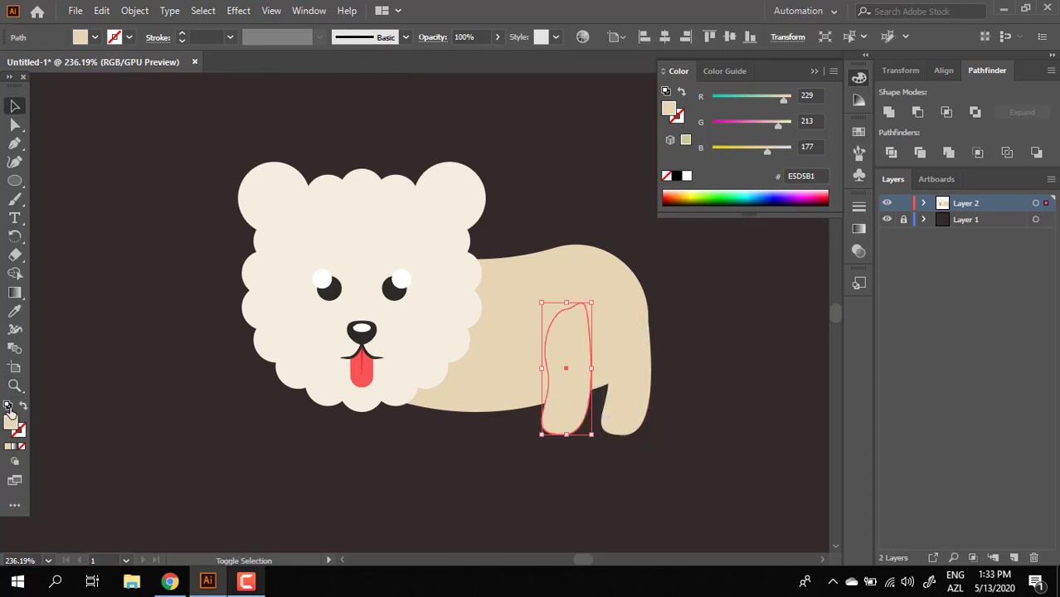
double_click(21, 427)
click(379, 219)
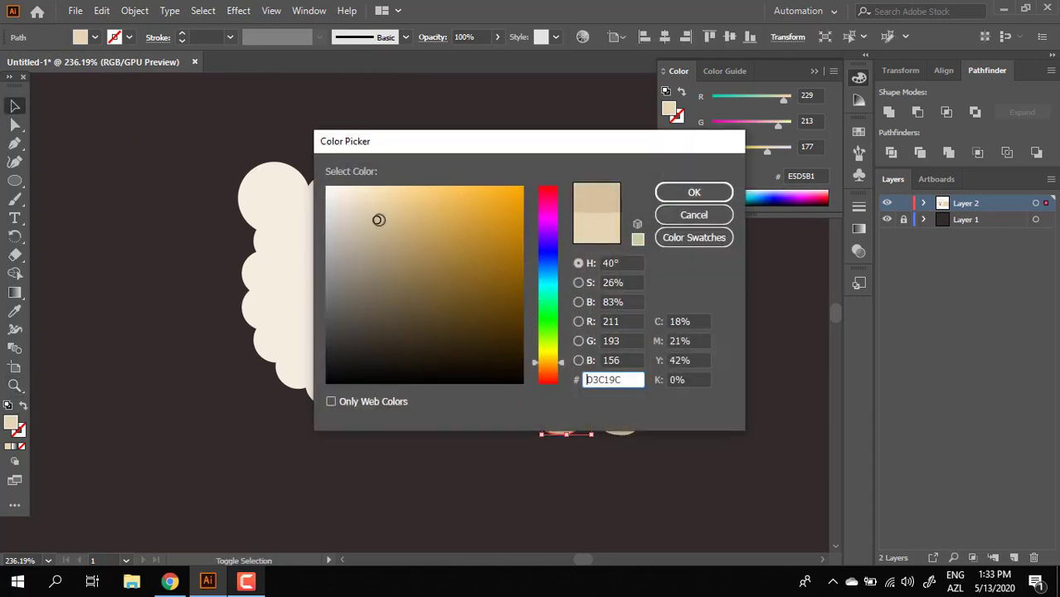
click(701, 194)
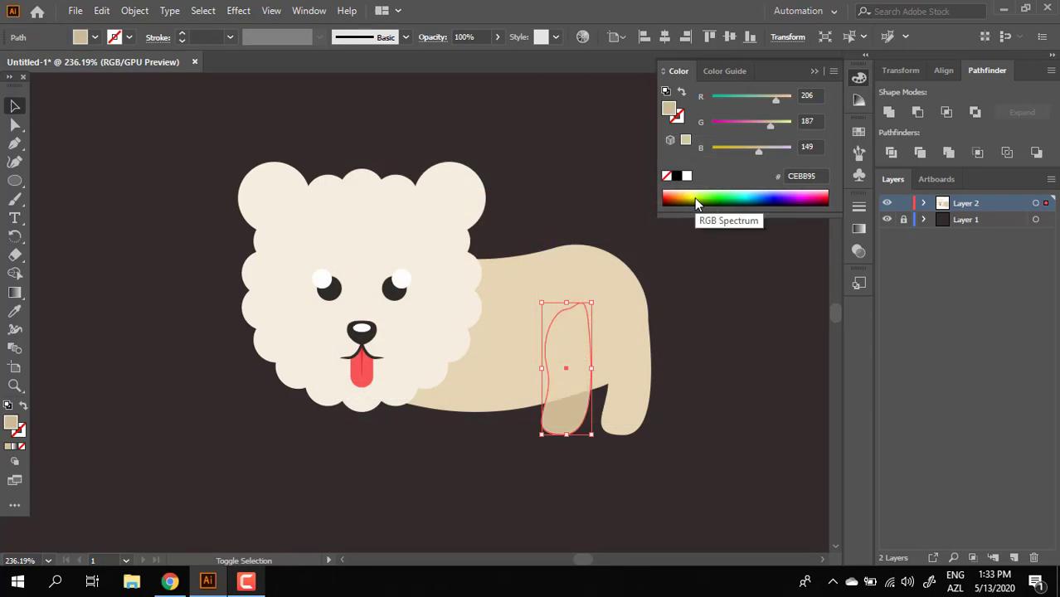
- Duplicate the light hind leg to the front of the body and send the copy to the back behind the head
click(675, 440)
drag(644, 421, 454, 452)
click(665, 495)
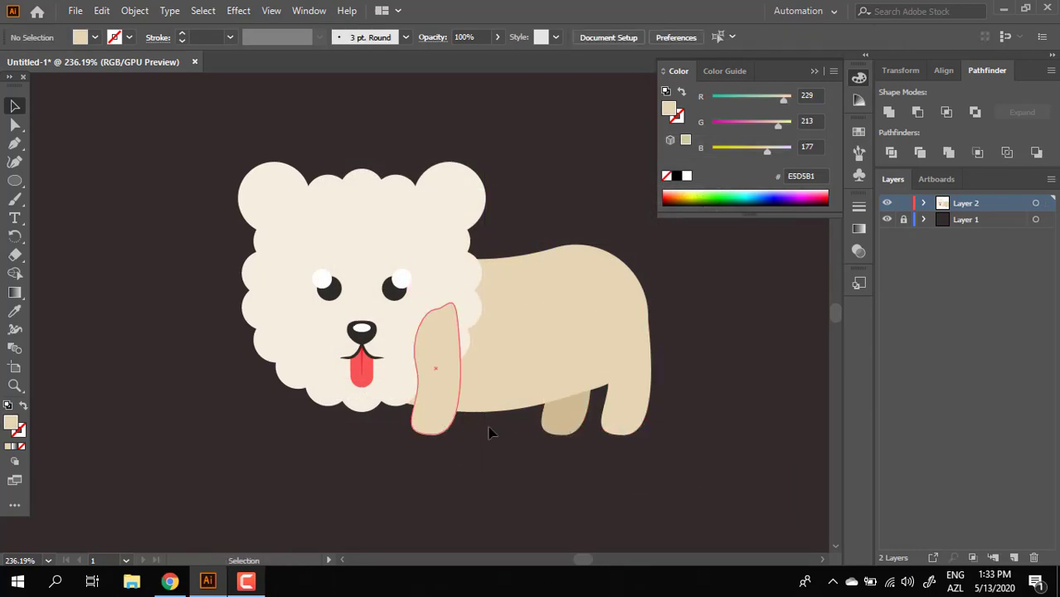
click(443, 440)
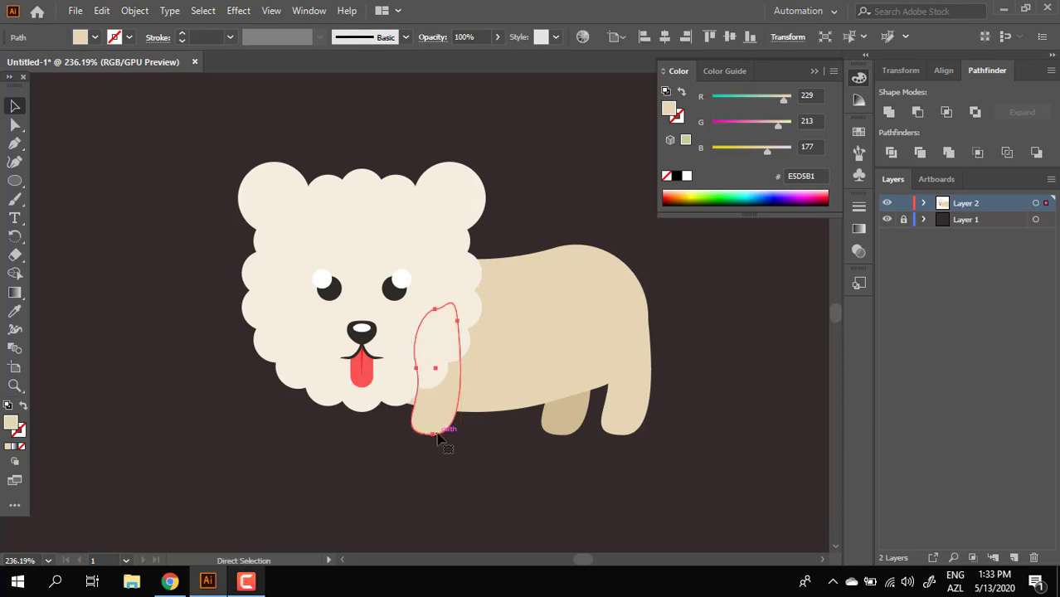
key(ctrl+shift+bracketleft)
- Duplicate the darker leg to below the head as the far front leg
drag(571, 427, 360, 428)
click(546, 502)
drag(545, 501, 545, 514)
drag(569, 374, 534, 427)
key(z)
scroll(559, 398, down, 3)
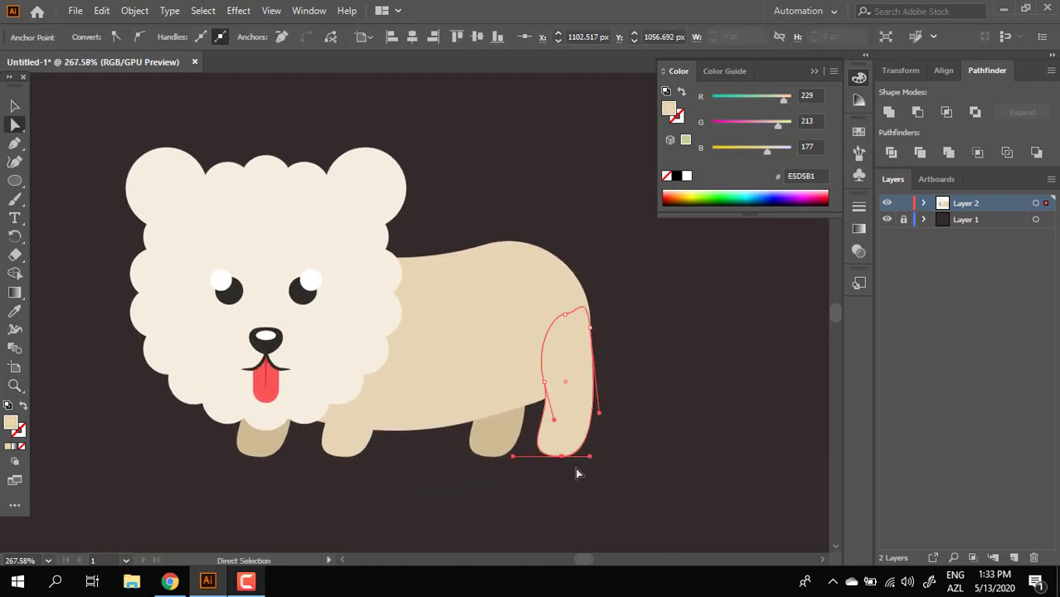
click(647, 449)
drag(649, 448, 684, 470)
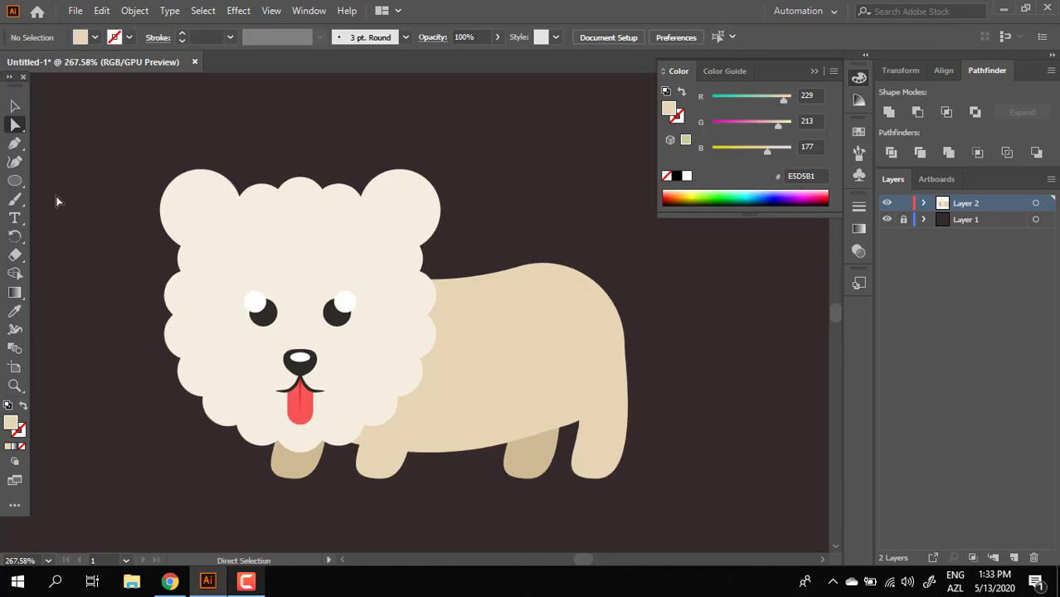
- Draw a curved, upright beige tail on top of the dog's rump with the Pen tool
click(15, 143)
click(572, 276)
drag(560, 214, 575, 198)
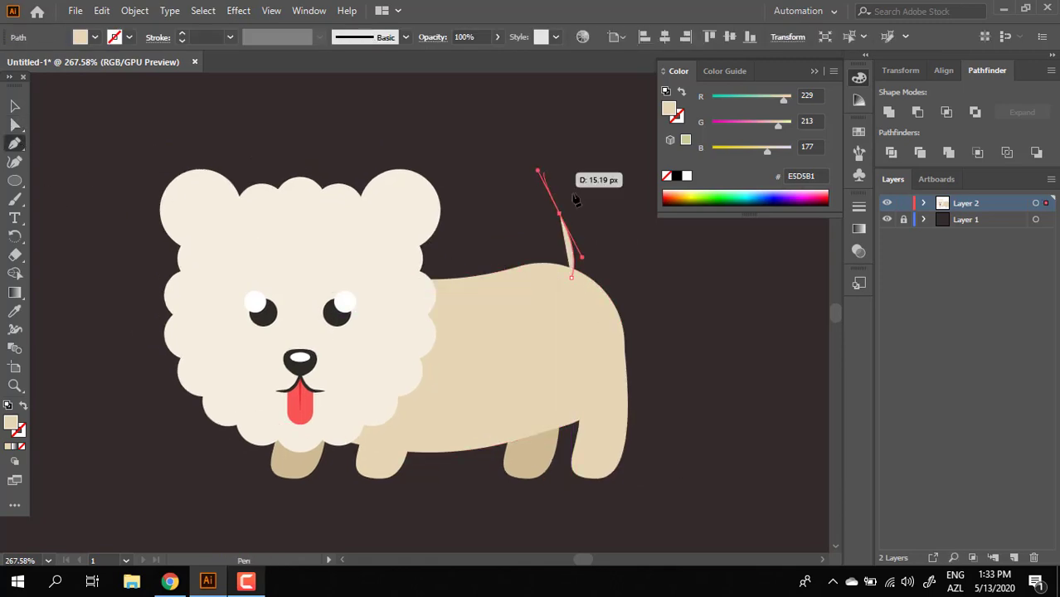
drag(586, 291, 537, 348)
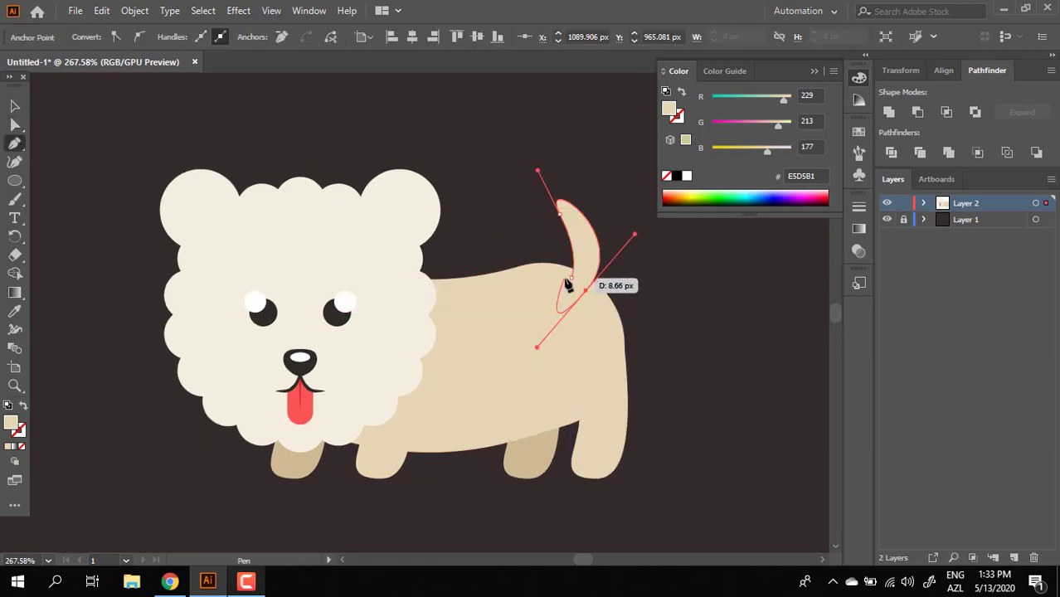
click(570, 277)
- Refine the tail with the Curvature tool, widening its base and rounding its tip
click(15, 163)
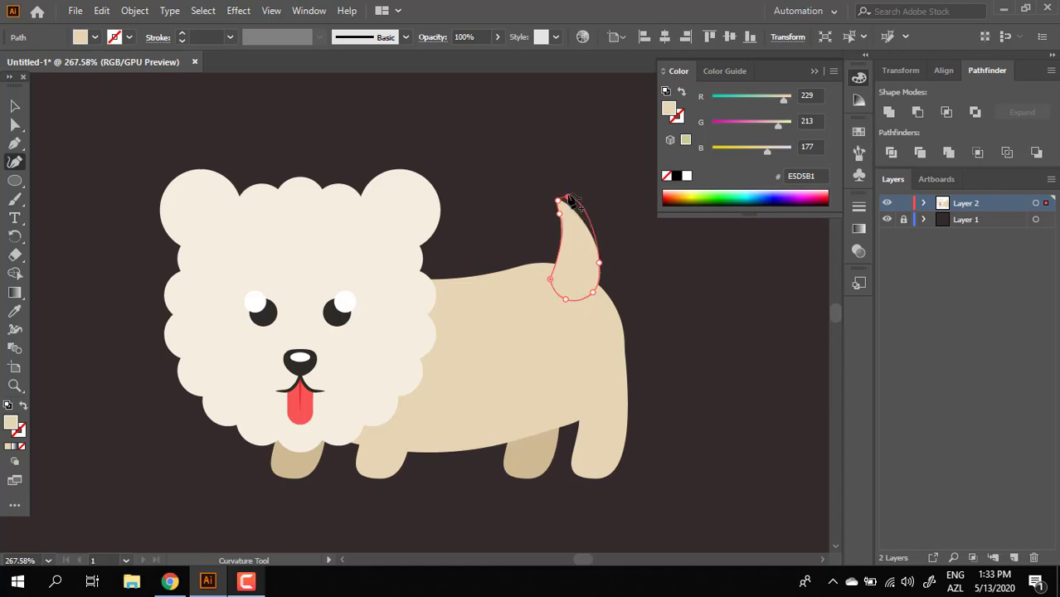
key(v)
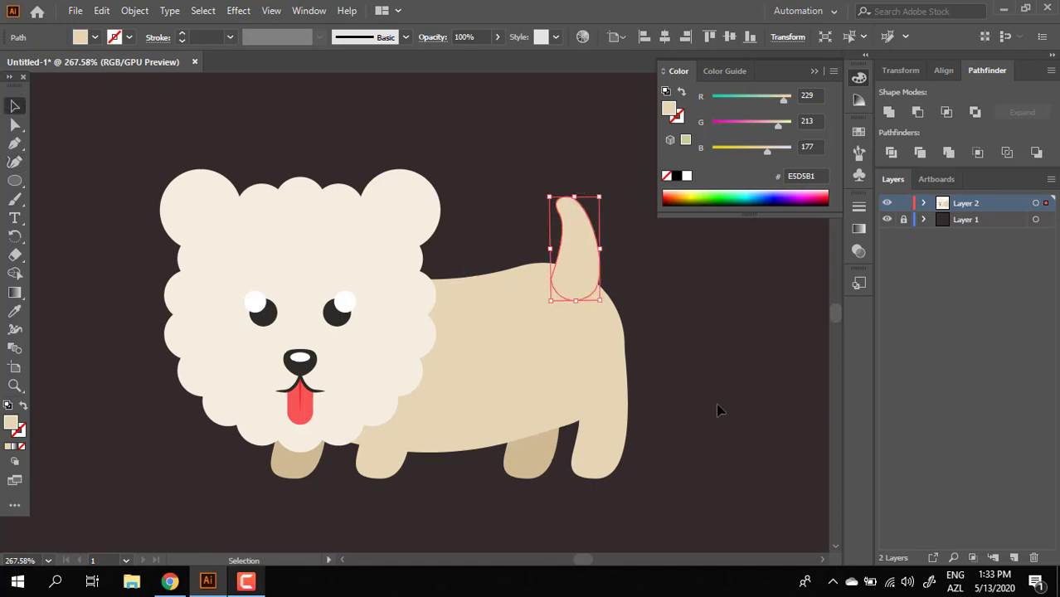
drag(712, 413, 682, 394)
click(534, 152)
drag(535, 252, 532, 265)
click(698, 398)
drag(698, 397, 689, 385)
drag(569, 461, 570, 486)
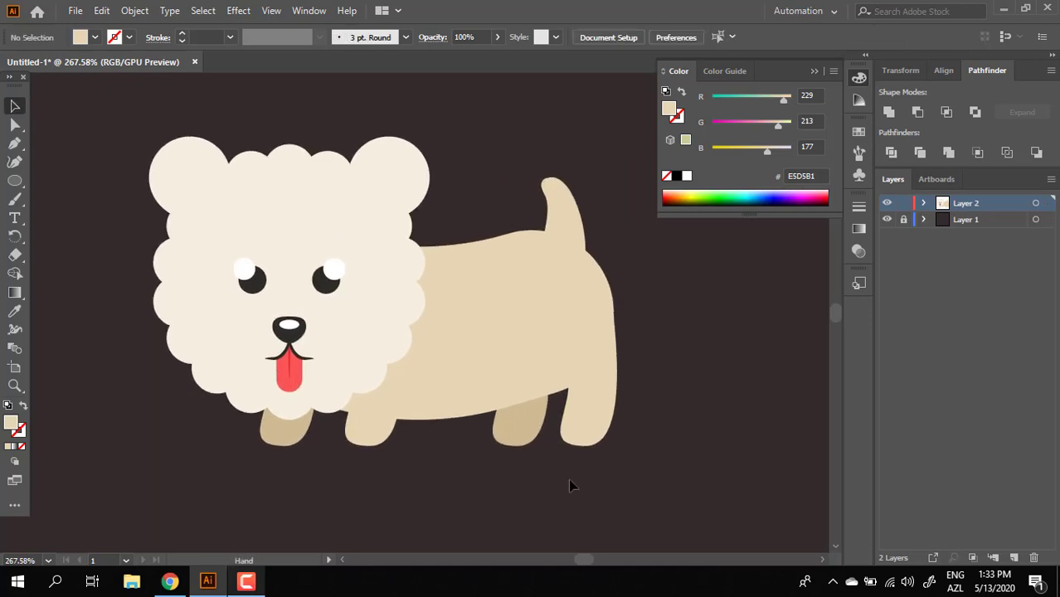
- Draw a small beige circle where the back meets the head and place it behind the head
click(15, 181)
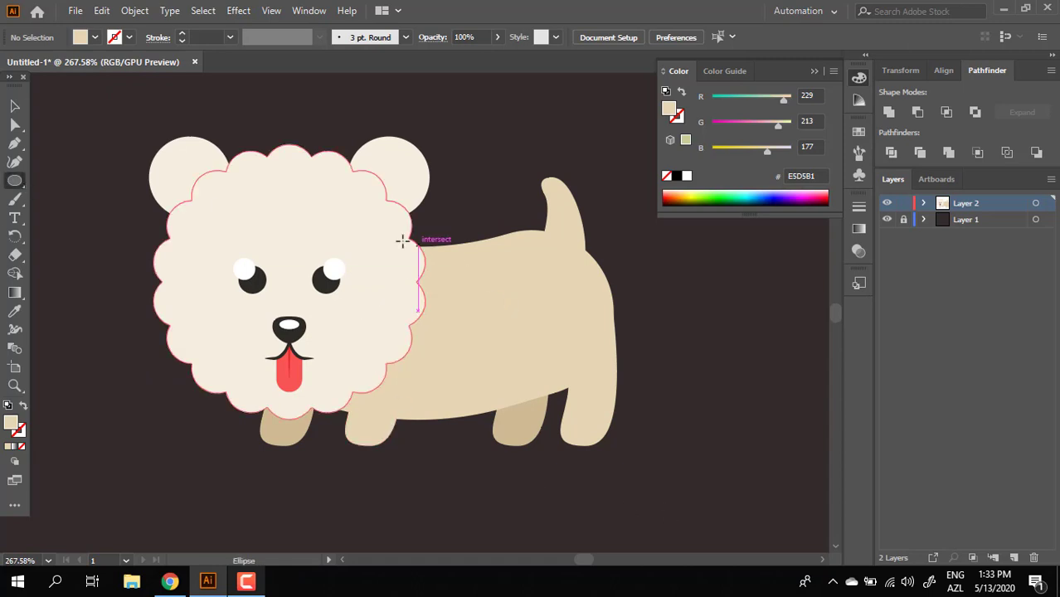
drag(407, 236, 504, 329)
click(15, 106)
click(391, 196)
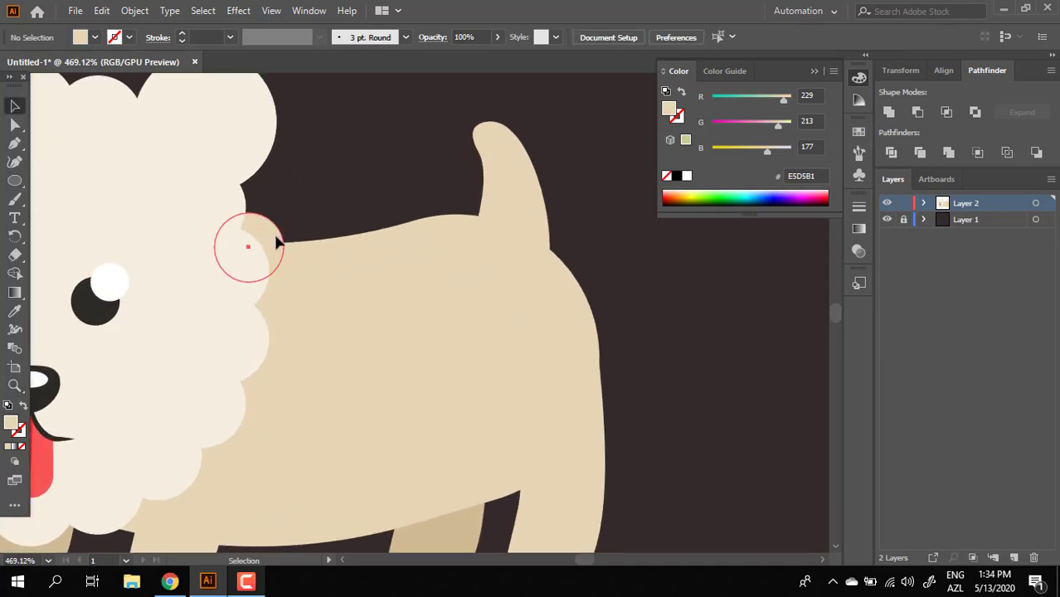
click(300, 215)
- Duplicate the circle slightly to the right to start a scalloped edge along the dog's back
drag(271, 241, 346, 229)
key(ctrl+z)
click(306, 213)
key(ctrl+z)
key(ctrl+z)
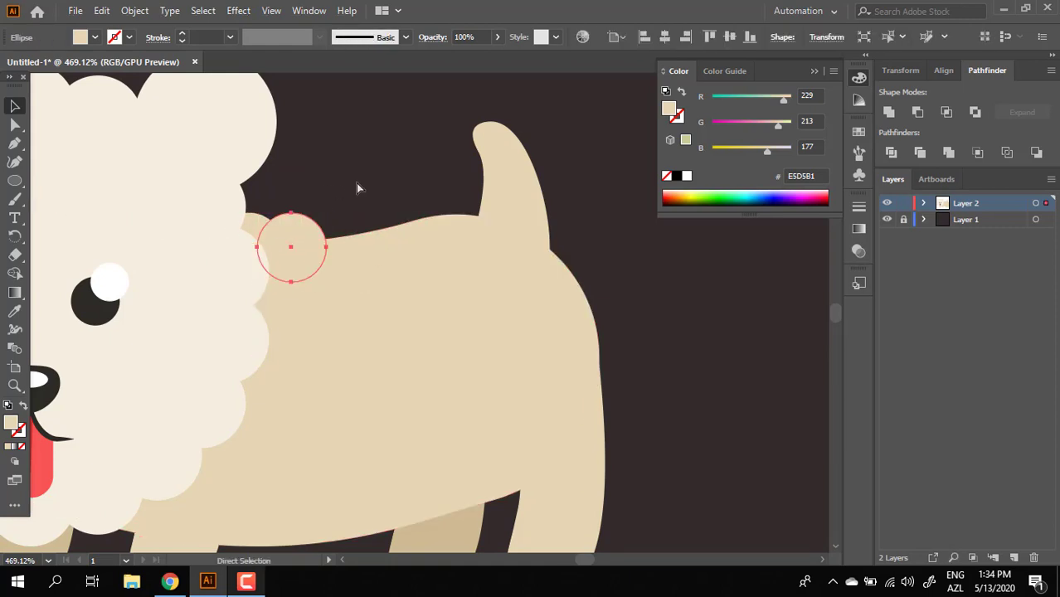
- Continue placing circle copies along the top of the back, past the tail and onto the rump
drag(274, 241, 547, 230)
click(350, 178)
key(ctrl+z)
click(346, 200)
click(422, 187)
key(ctrl+z)
click(450, 213)
click(605, 248)
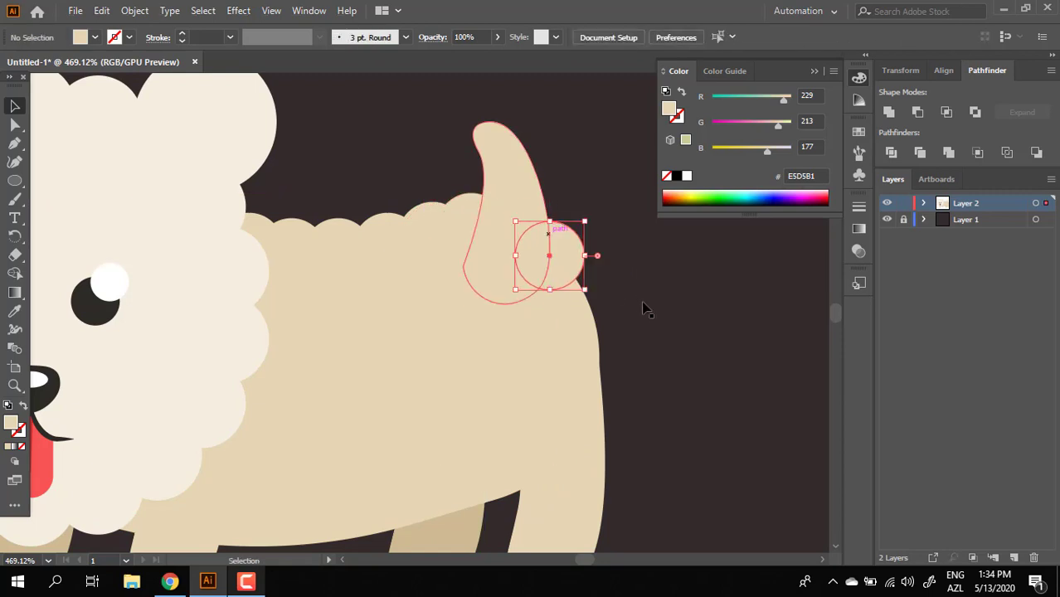
- Add circle copies down the curve of the rump and one on the belly beside the near hind leg
scroll(647, 308, down, 1)
scroll(647, 309, down, 1)
drag(559, 163, 742, 384)
click(637, 357)
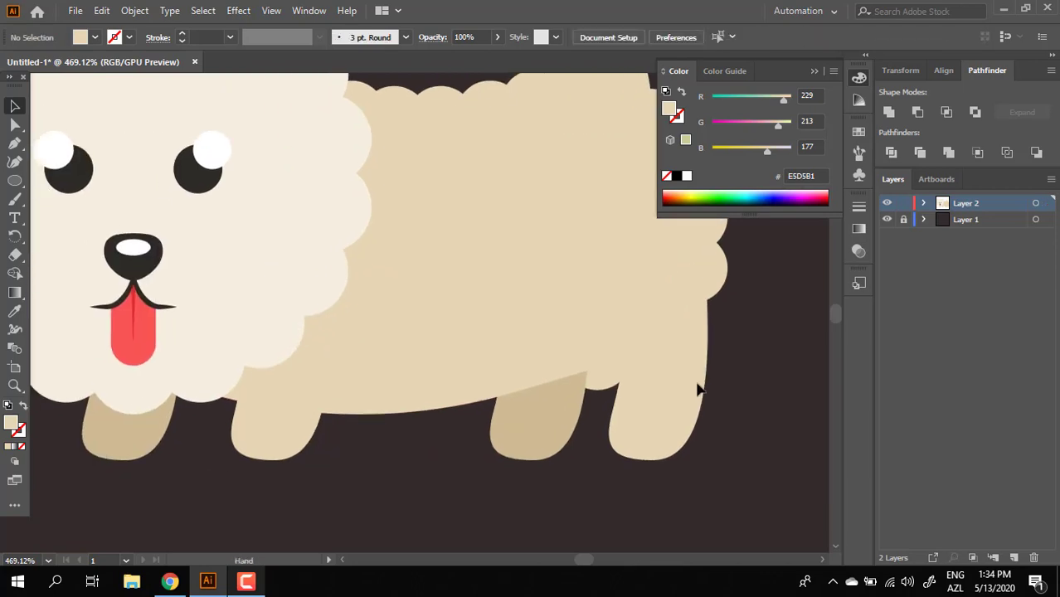
click(609, 385)
click(753, 404)
- Continue the row of circle copies along the belly, from the hind legs to just past the near front leg
drag(611, 379, 434, 433)
drag(343, 421, 251, 403)
click(377, 436)
drag(234, 399, 235, 399)
click(373, 466)
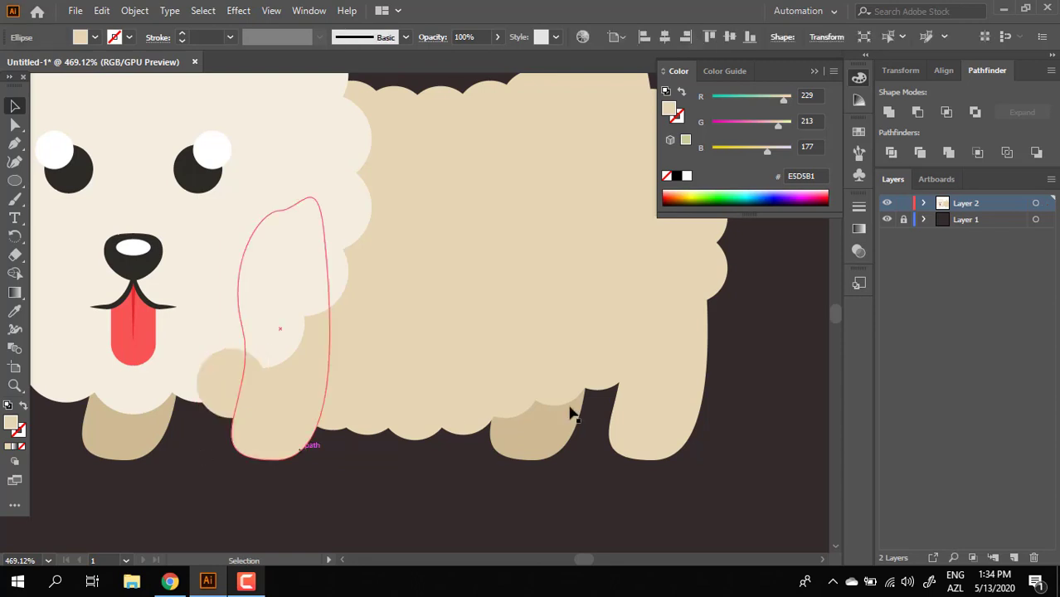
- Select the head group and bring it in front of the fluffy body circles
key(z)
drag(491, 407, 535, 419)
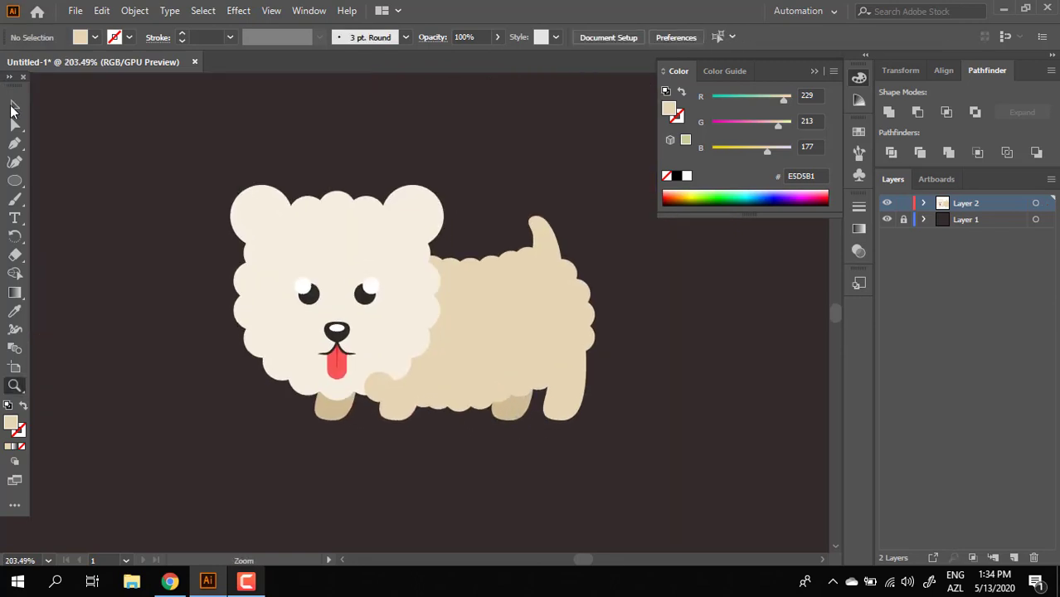
click(14, 107)
click(366, 344)
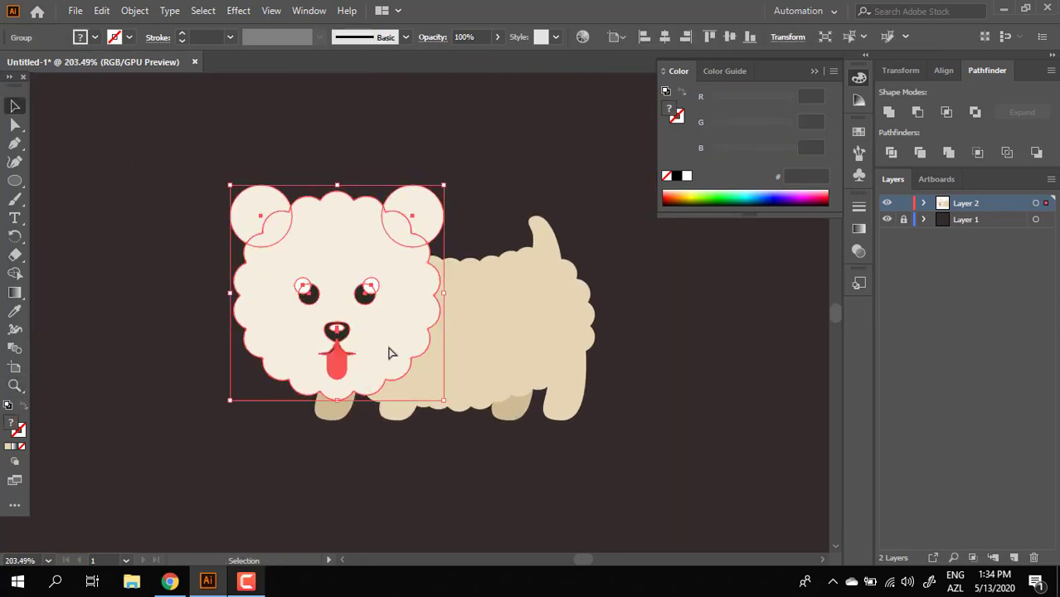
- Select the beige fluff circles around the body, excluding the head, tail and legs, and unite them into one shape
click(699, 357)
key(space)
drag(653, 453, 663, 469)
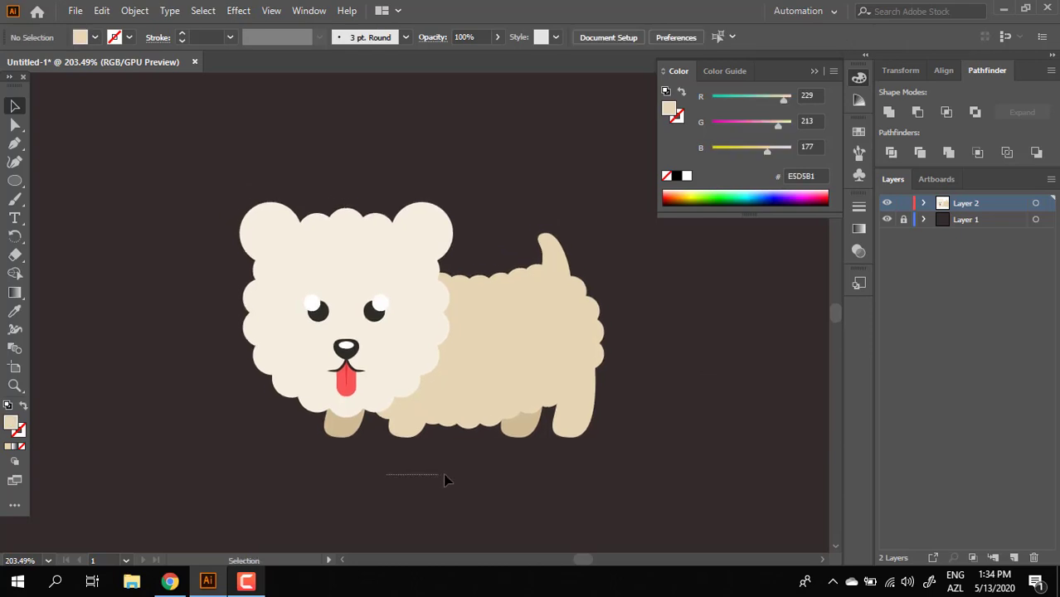
drag(519, 456, 465, 439)
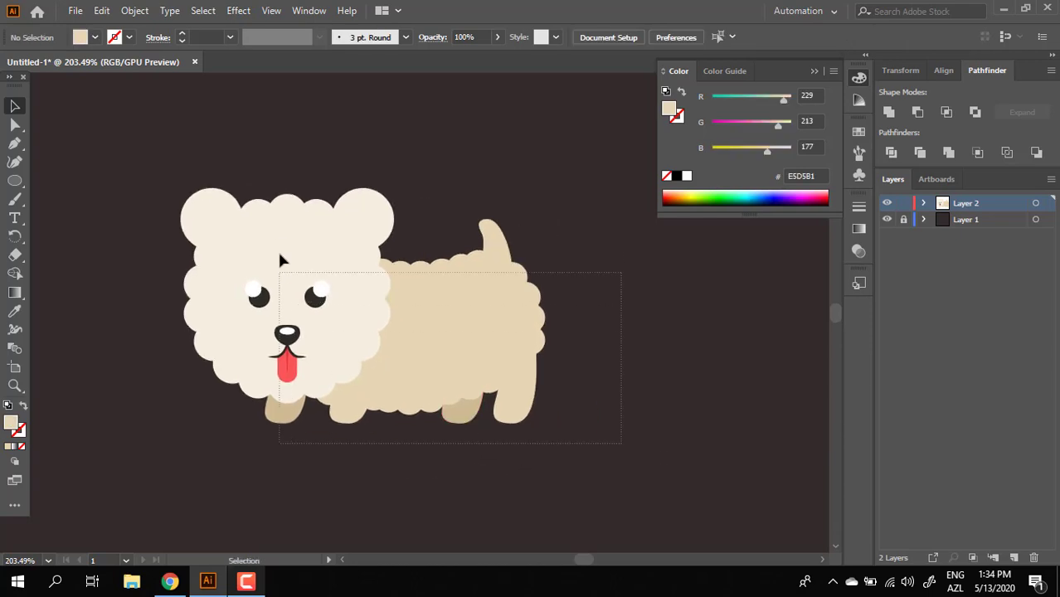
key(ctrl+a)
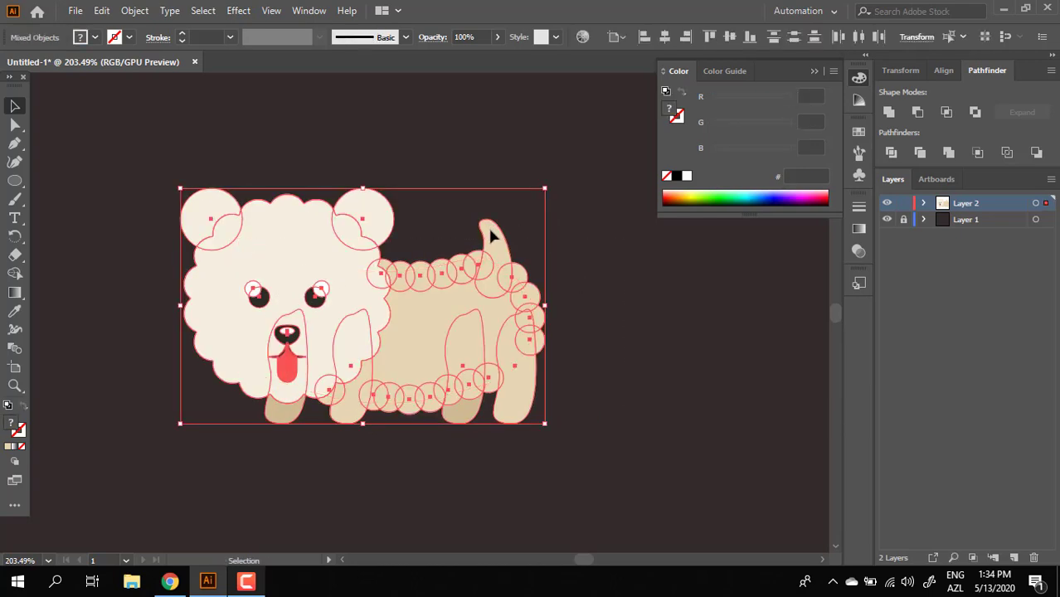
shift+click(490, 236)
shift+click(528, 400)
shift+click(350, 414)
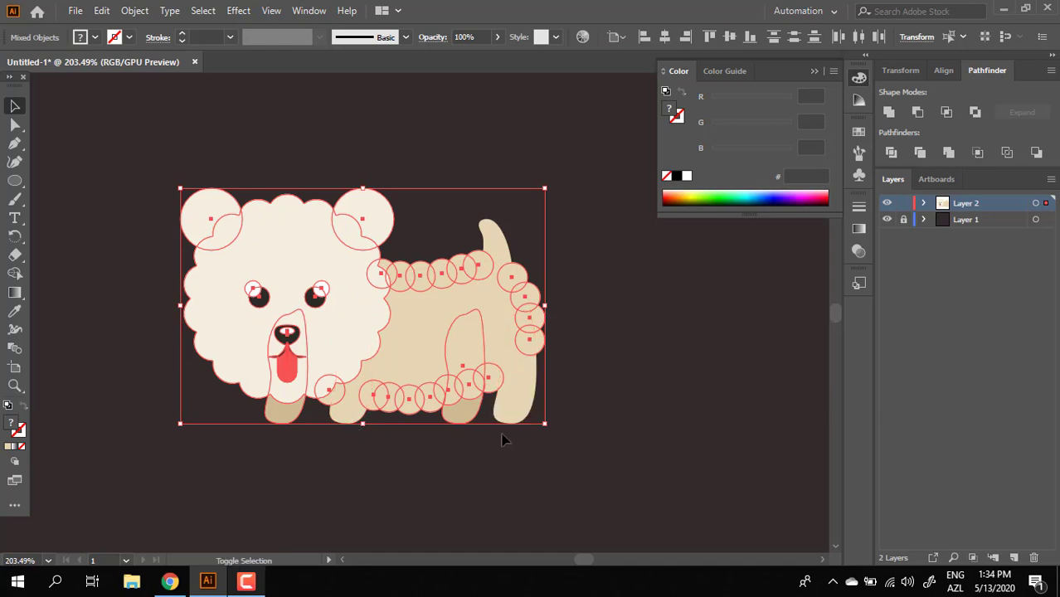
shift+click(292, 425)
shift+click(273, 244)
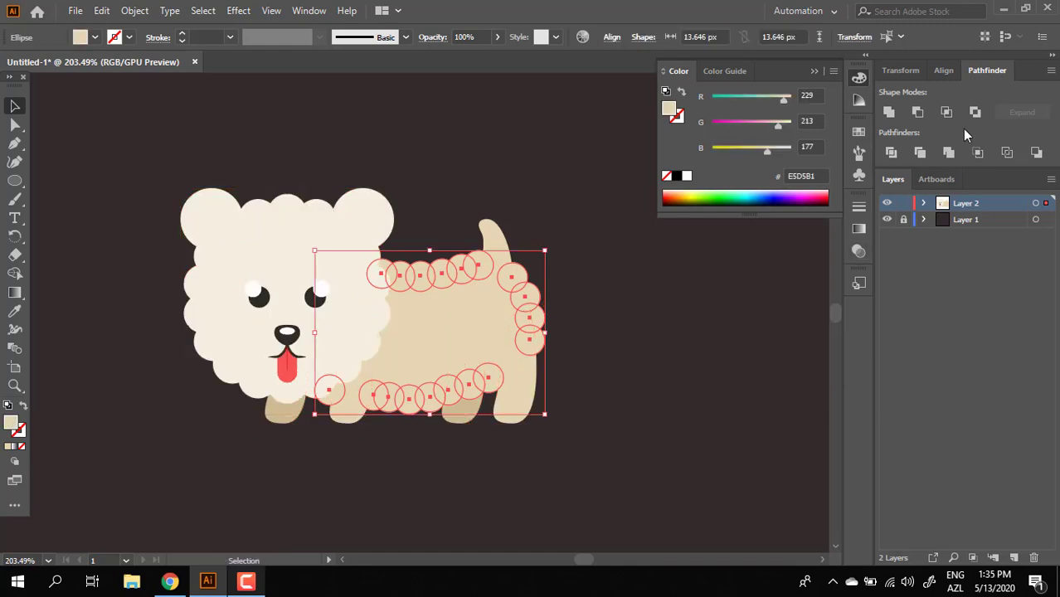
click(889, 112)
click(716, 355)
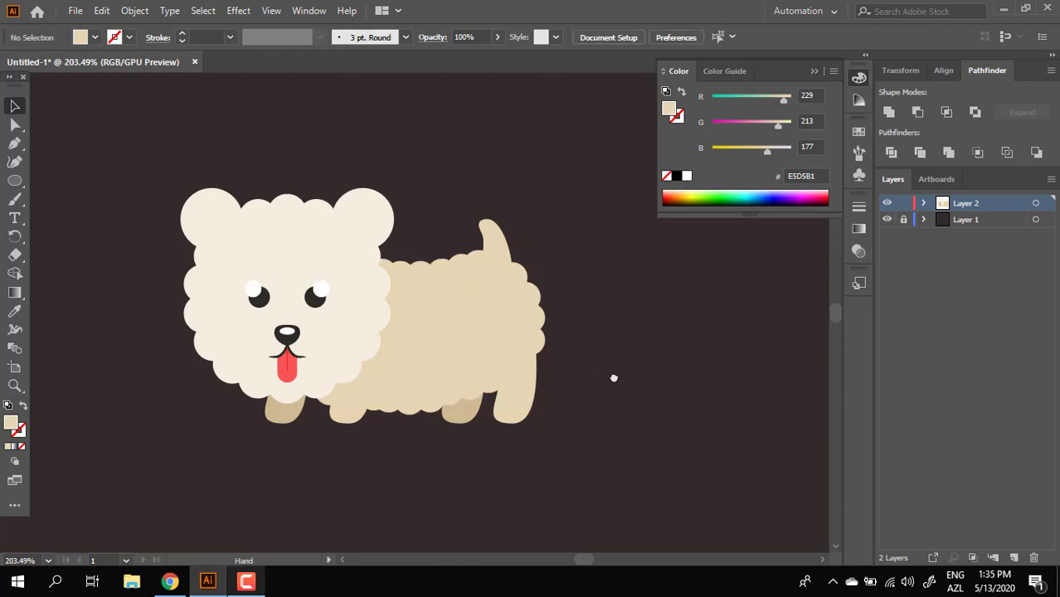
- Draw a small circle on the dog's back near the head and fill it with the white sampled from the eye highlight
key(z)
click(647, 374)
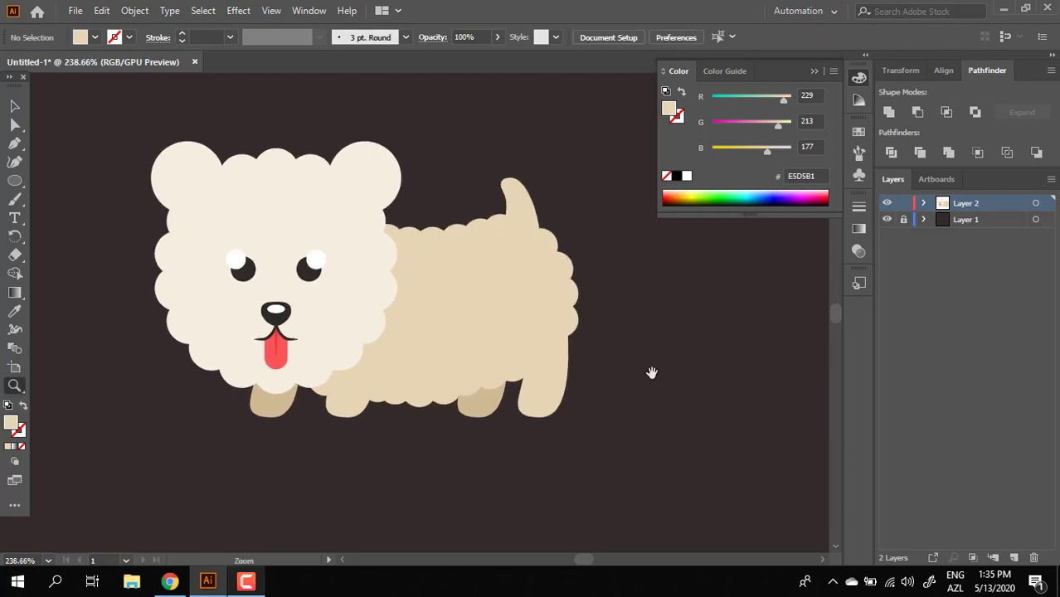
click(15, 181)
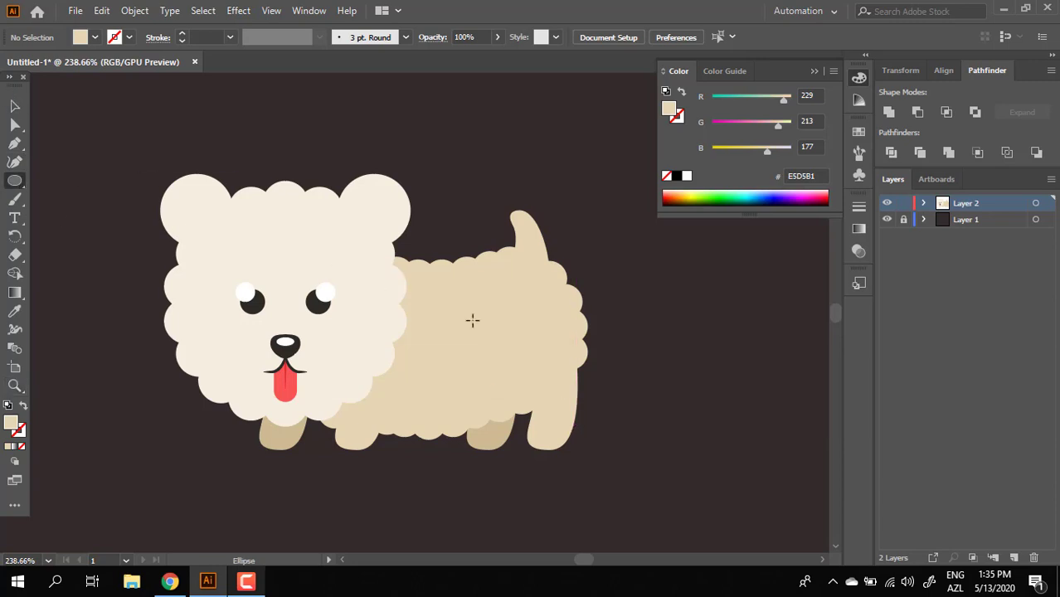
drag(414, 278, 447, 307)
click(14, 312)
click(246, 289)
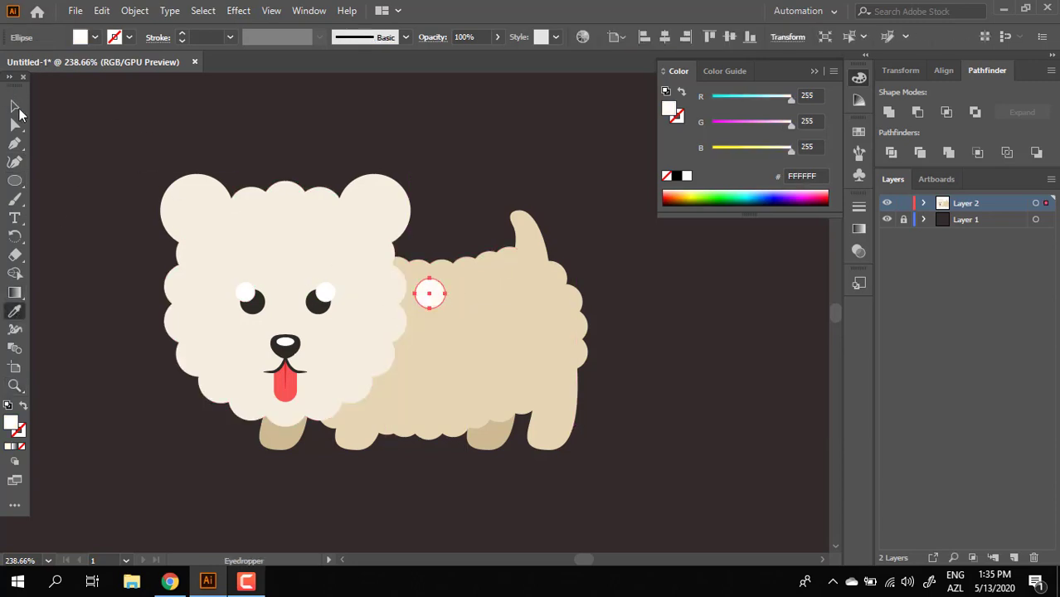
- Add two smaller copies of the white spot beside it, one above the other on the dog's back
click(14, 106)
click(492, 225)
drag(445, 305, 480, 284)
click(669, 390)
drag(686, 391, 745, 398)
click(712, 433)
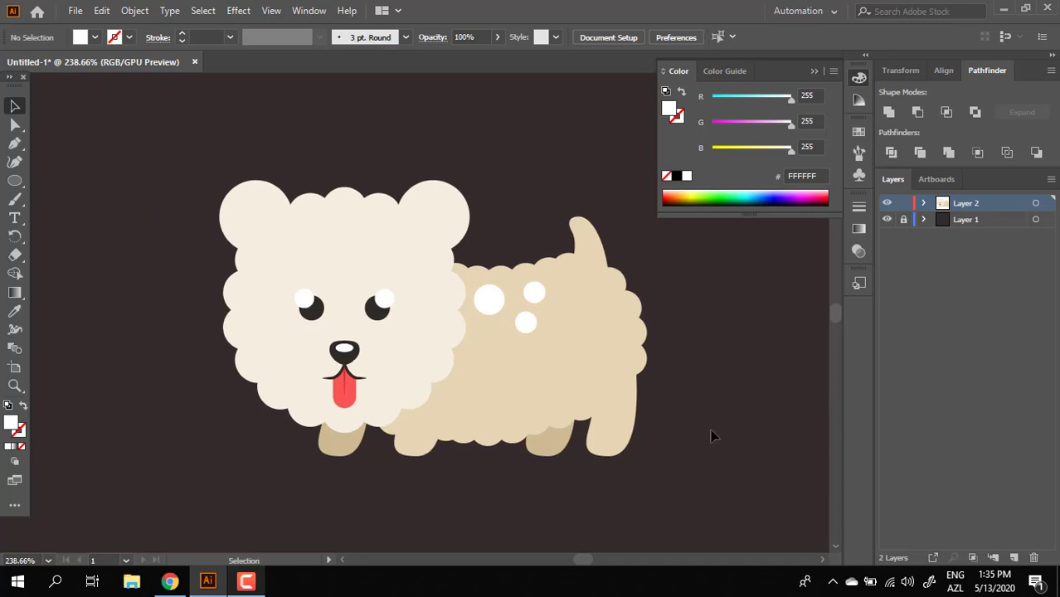
- Recolor the two darker far legs with fill C1AB84
click(611, 385)
drag(642, 493, 278, 452)
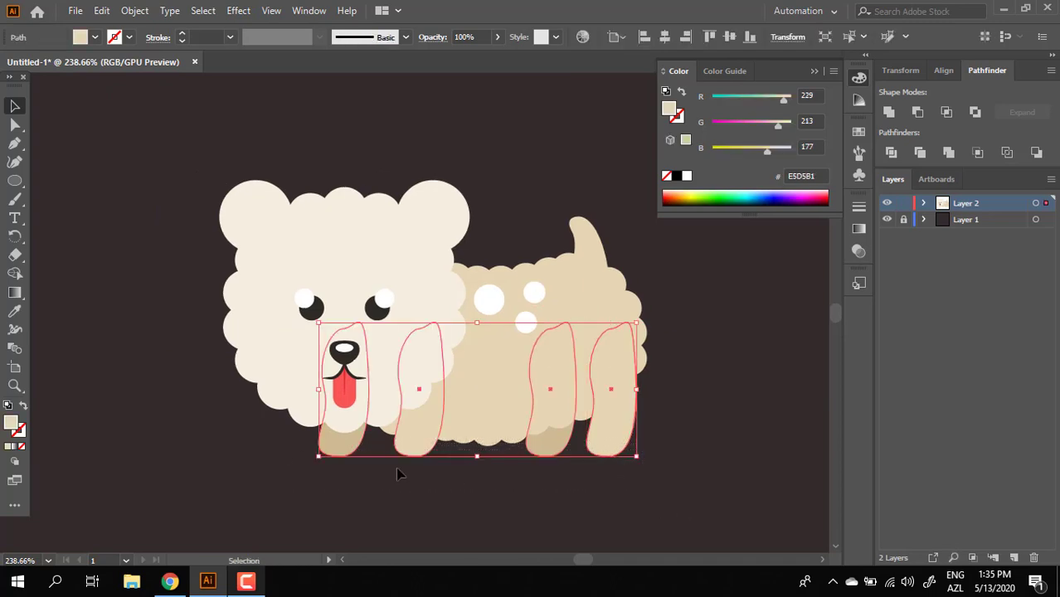
click(740, 458)
drag(706, 465, 678, 449)
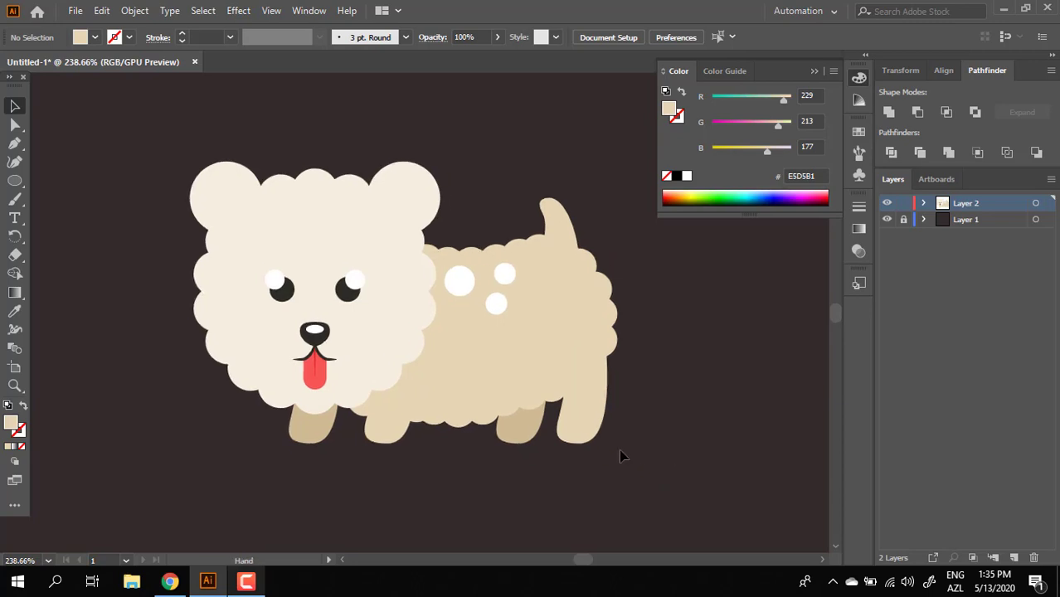
click(541, 436)
shift+click(325, 432)
double_click(14, 423)
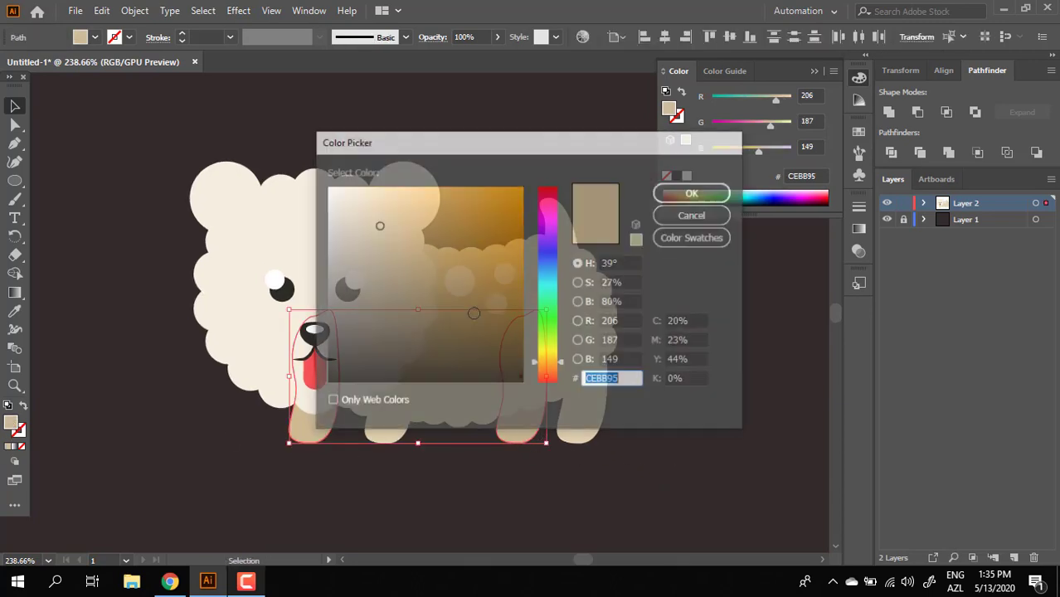
text(C1AB84)
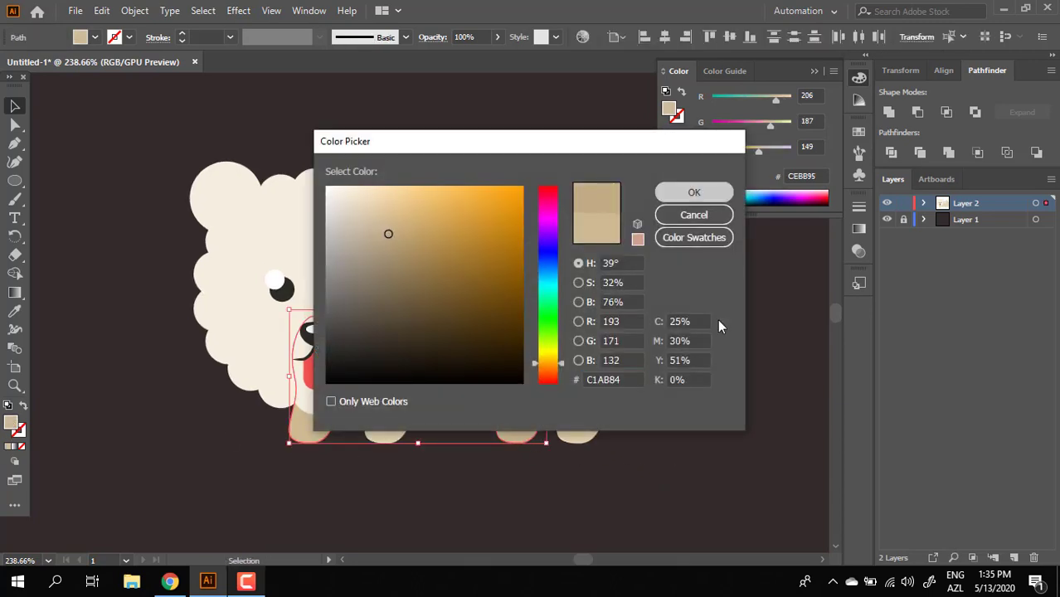
key(Return)
click(460, 482)
click(407, 454)
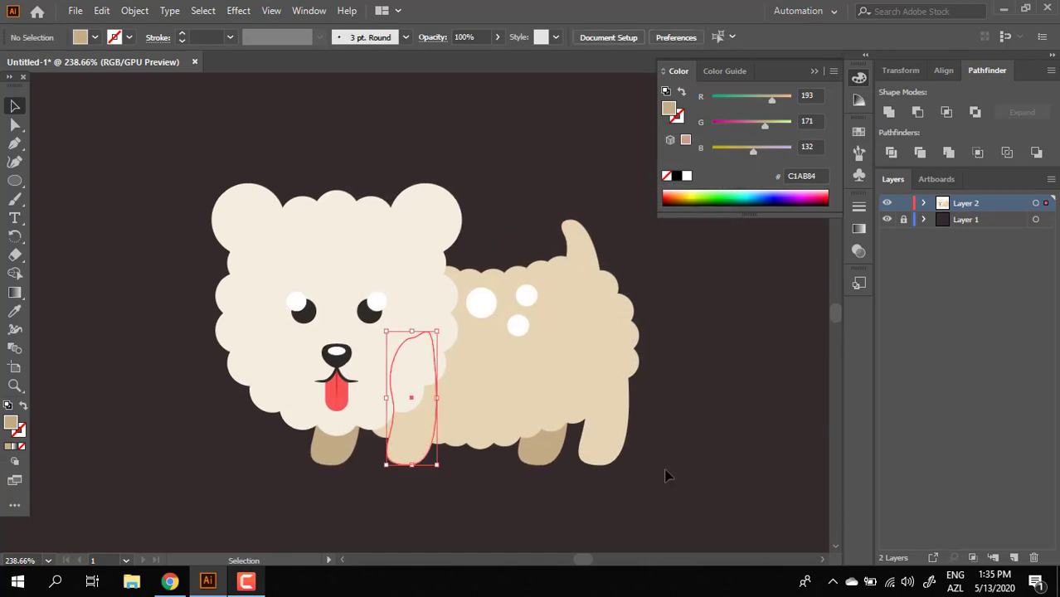
click(676, 433)
drag(677, 434, 680, 466)
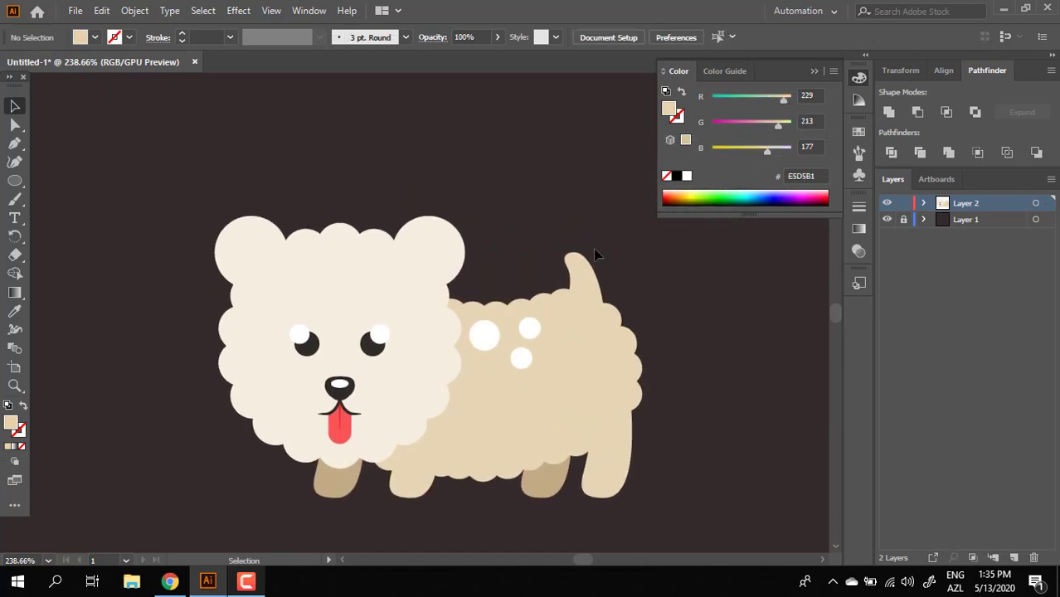
click(406, 390)
scroll(462, 433, down, 1)
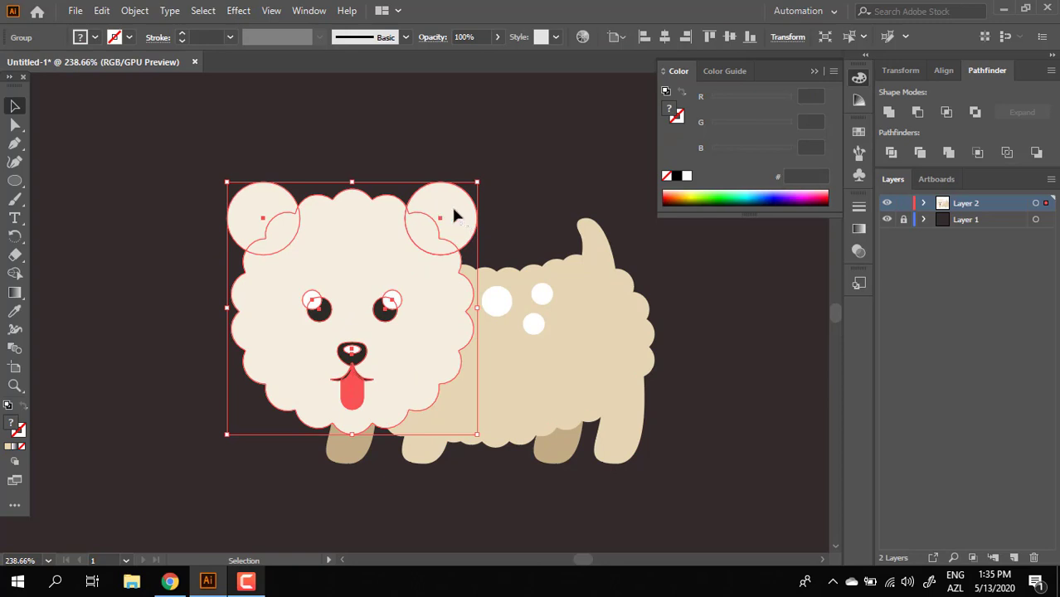
double_click(454, 217)
click(455, 231)
double_click(519, 194)
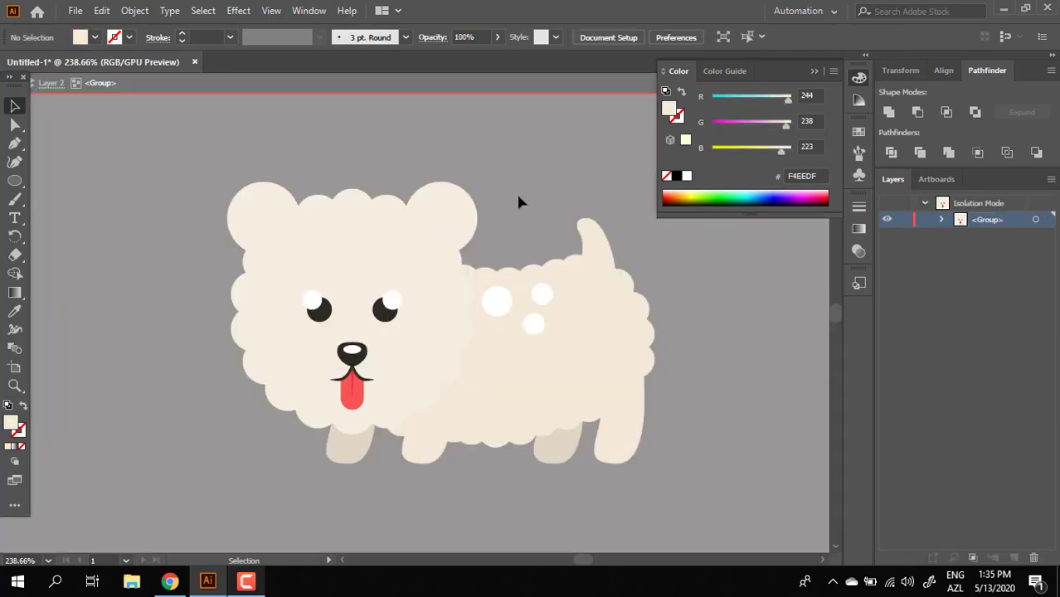
drag(702, 370, 711, 360)
key(z)
drag(497, 287, 537, 306)
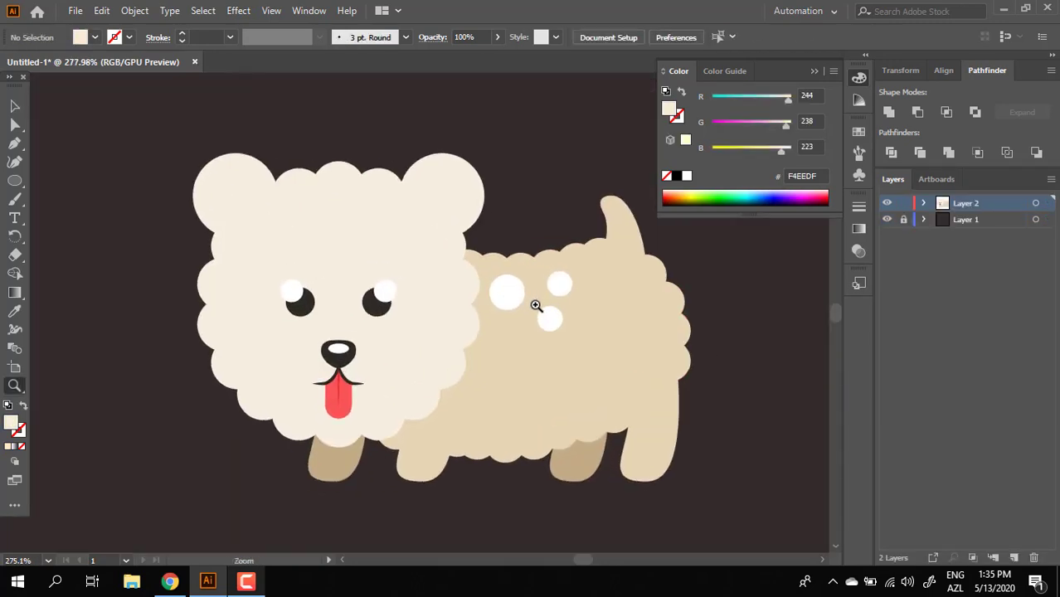
drag(653, 322, 659, 329)
click(14, 107)
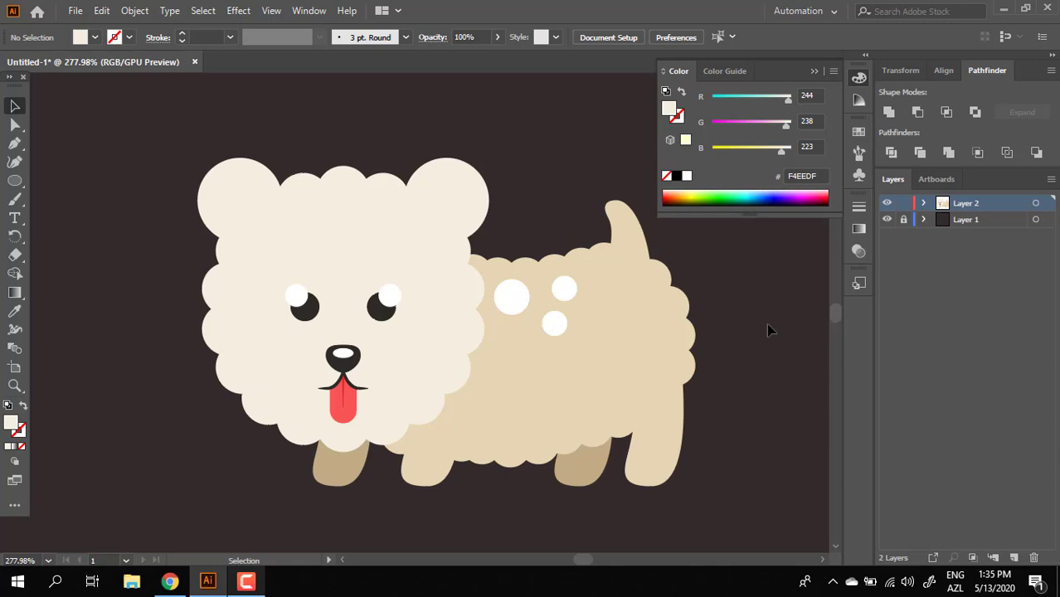
- Draw a large circle over the eye nearest the body and fill it with the dark color sampled from the other eye
click(17, 181)
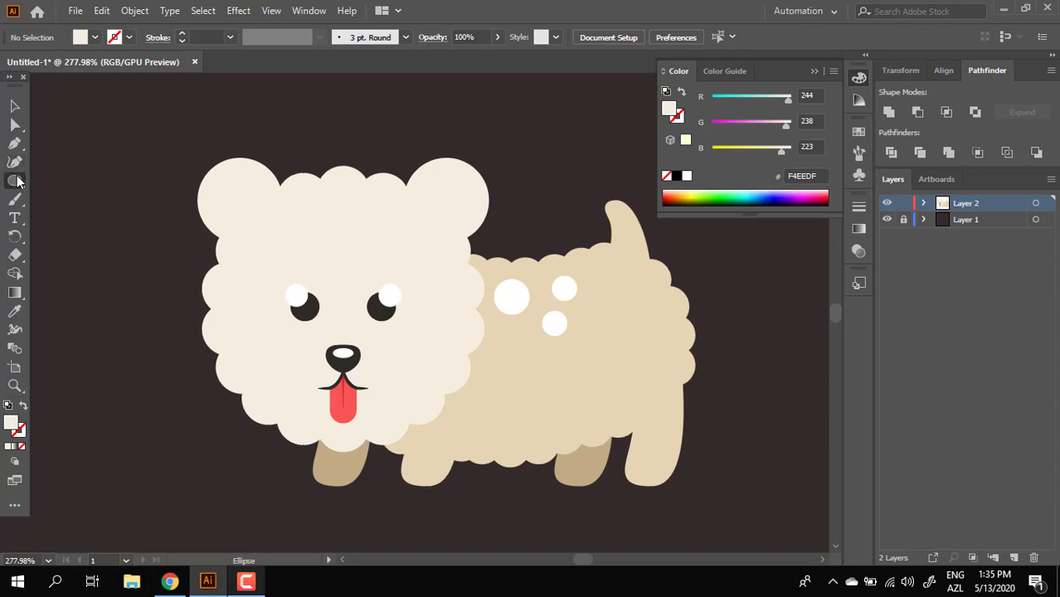
drag(393, 290, 434, 329)
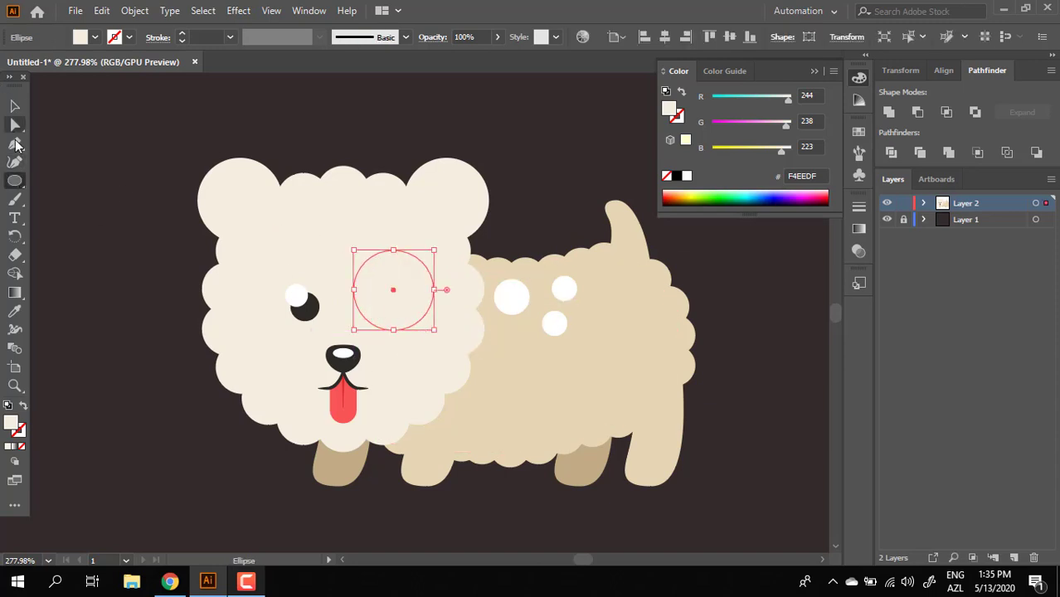
click(14, 311)
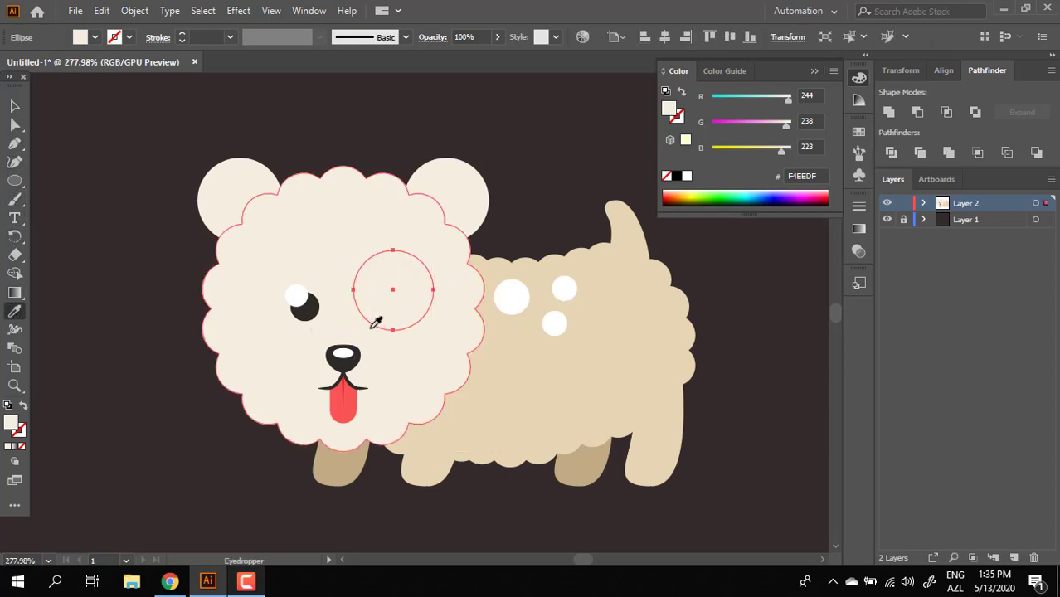
click(304, 307)
click(15, 105)
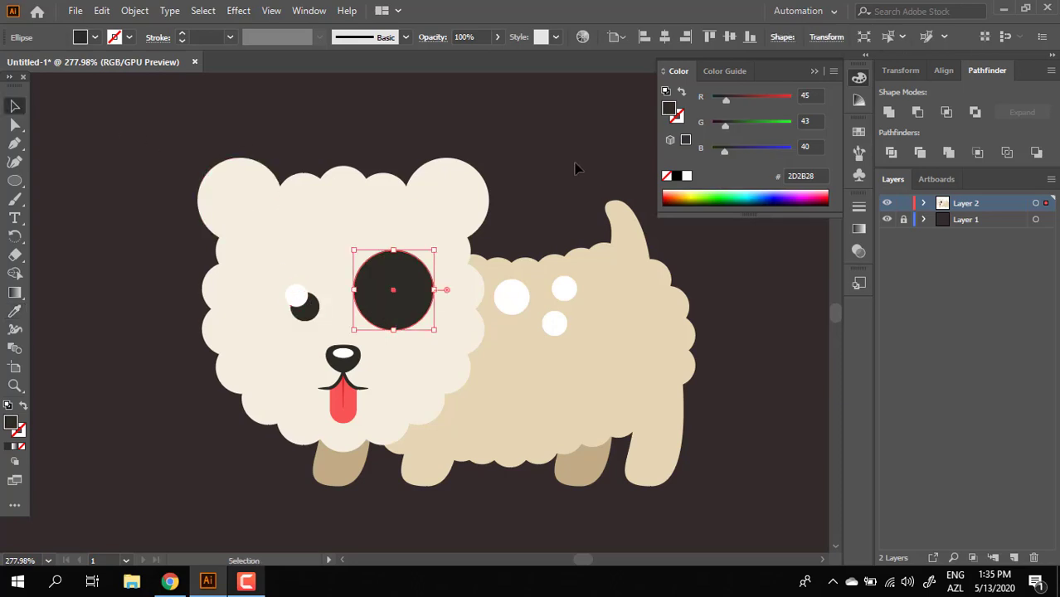
- Refill the large circle with the head's cream color and move it to the empty area in front of the head
click(14, 310)
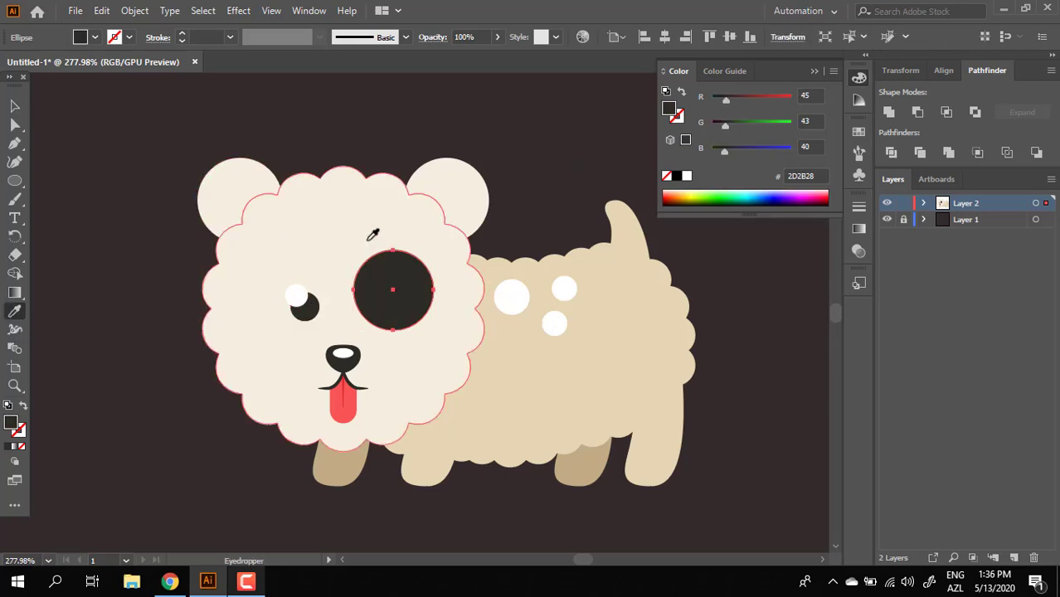
click(373, 235)
click(15, 105)
drag(354, 278, 90, 298)
drag(166, 476, 256, 481)
key(v)
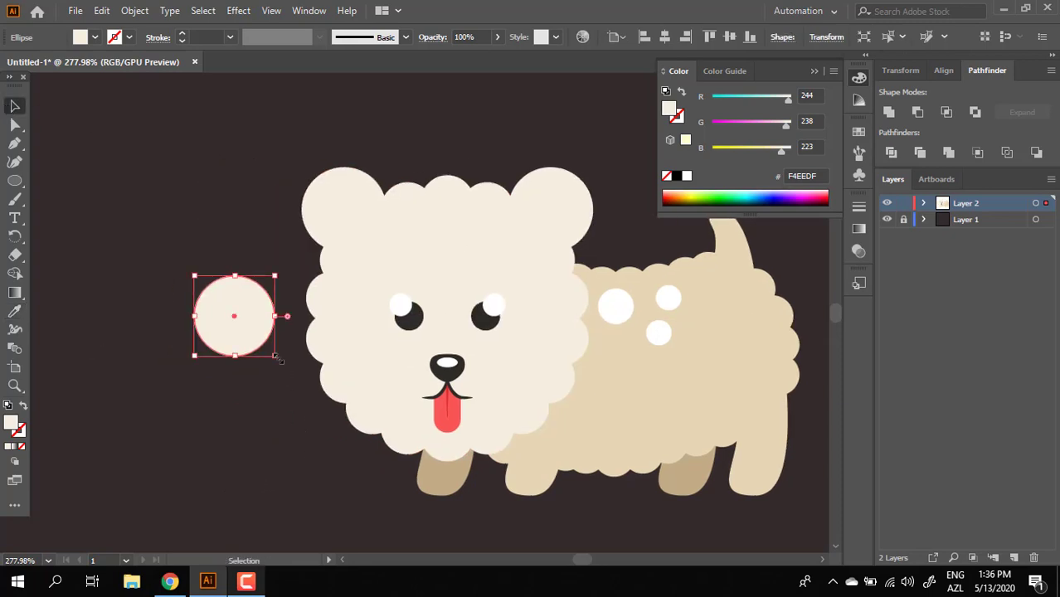
- Make a smaller concentric copy inside the cream circle and fill it with the dark eye color
drag(273, 356, 252, 332)
click(14, 311)
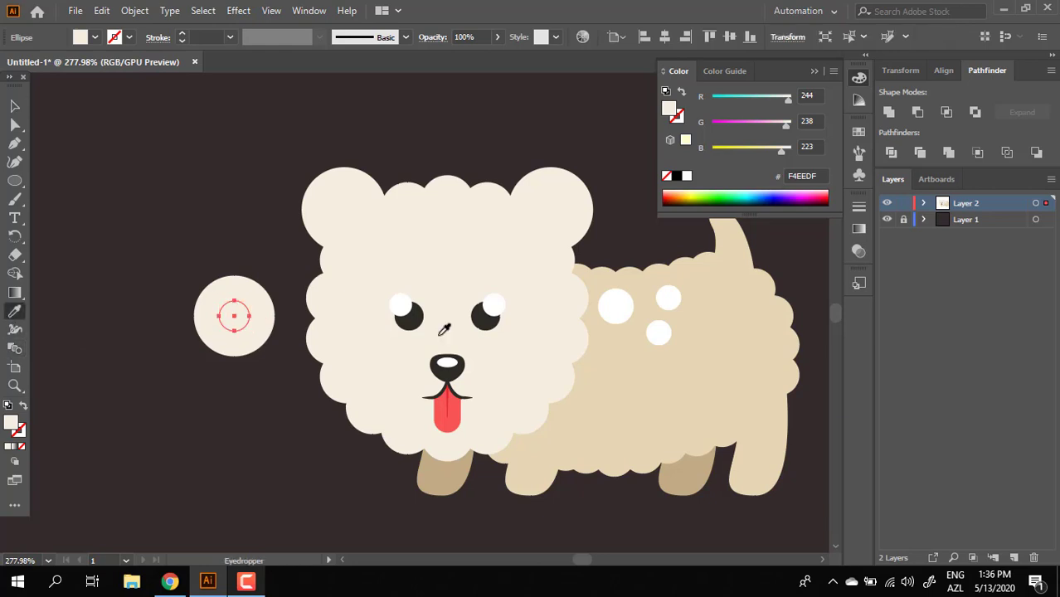
click(411, 317)
key(v)
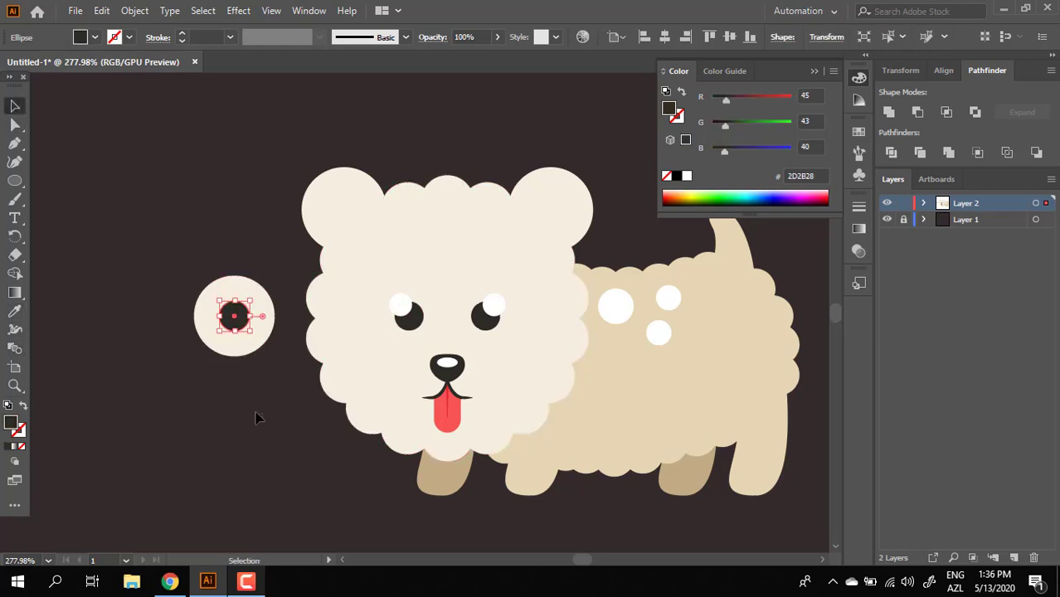
- Enlarge both concentric circles together and move them slightly further away from the head
shift+click(251, 347)
drag(273, 356, 288, 380)
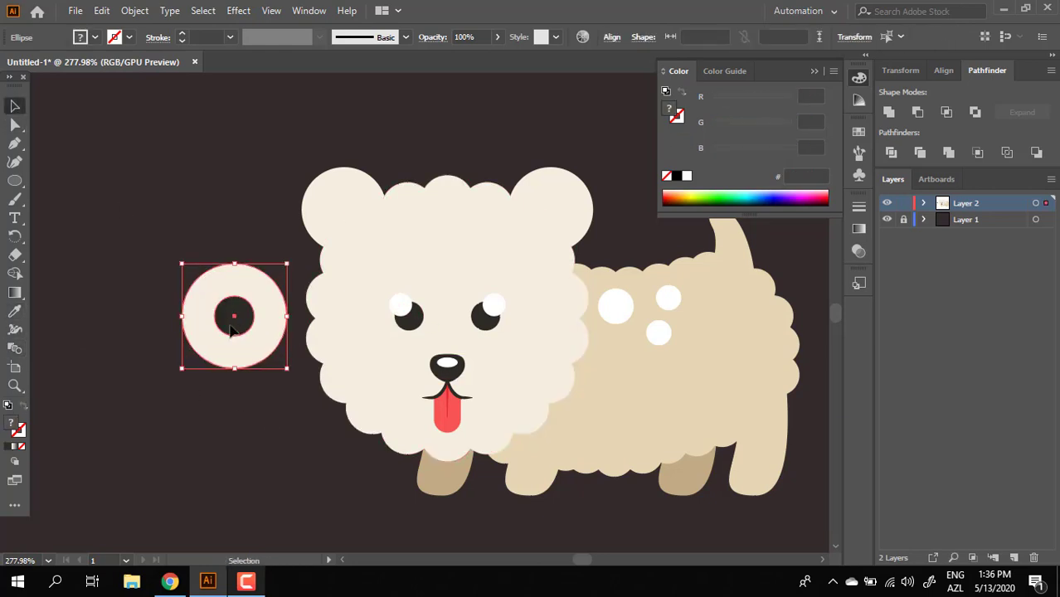
drag(233, 327, 207, 319)
click(251, 406)
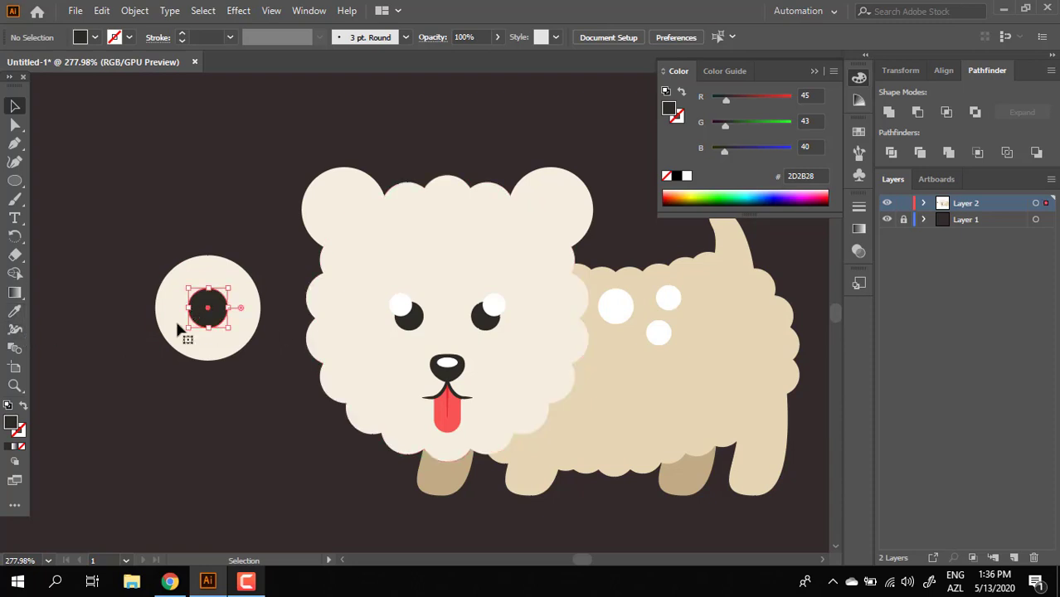
- Blend the dark inner circle with the cream outer circle and place the blend over the eye nearest the body
click(202, 314)
key(w)
click(192, 298)
click(253, 328)
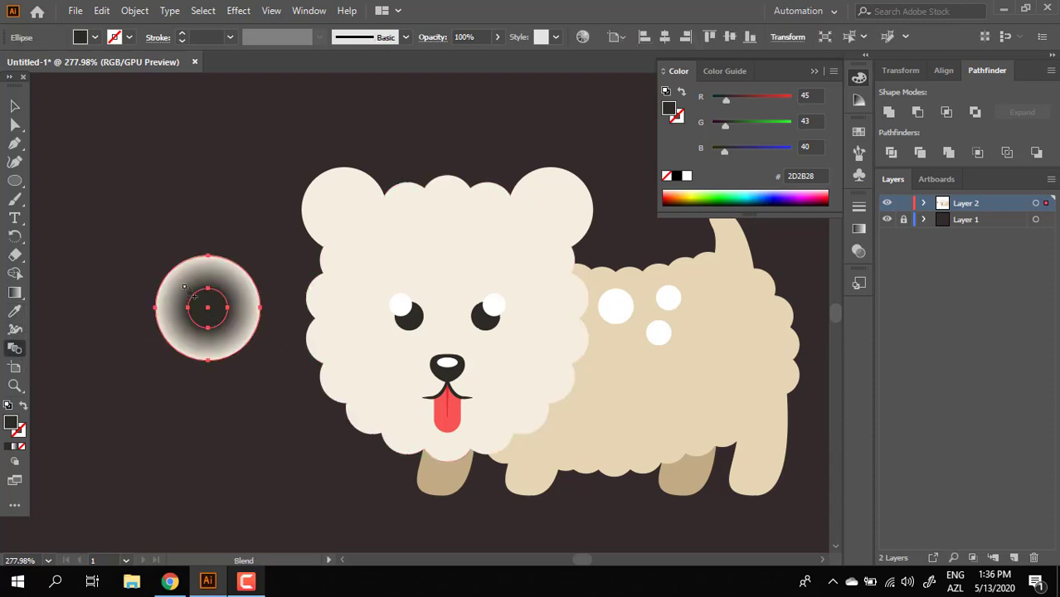
key(v)
drag(253, 327, 500, 320)
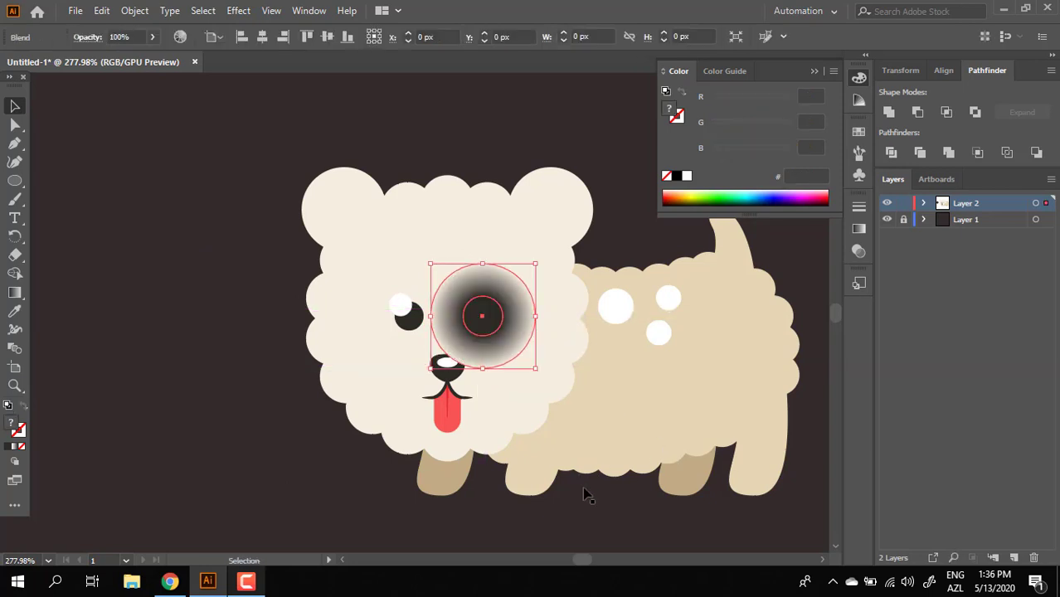
- Try to send the blended eye patch behind all other artwork
key(ctrl+shift+bracketleft)
key(a)
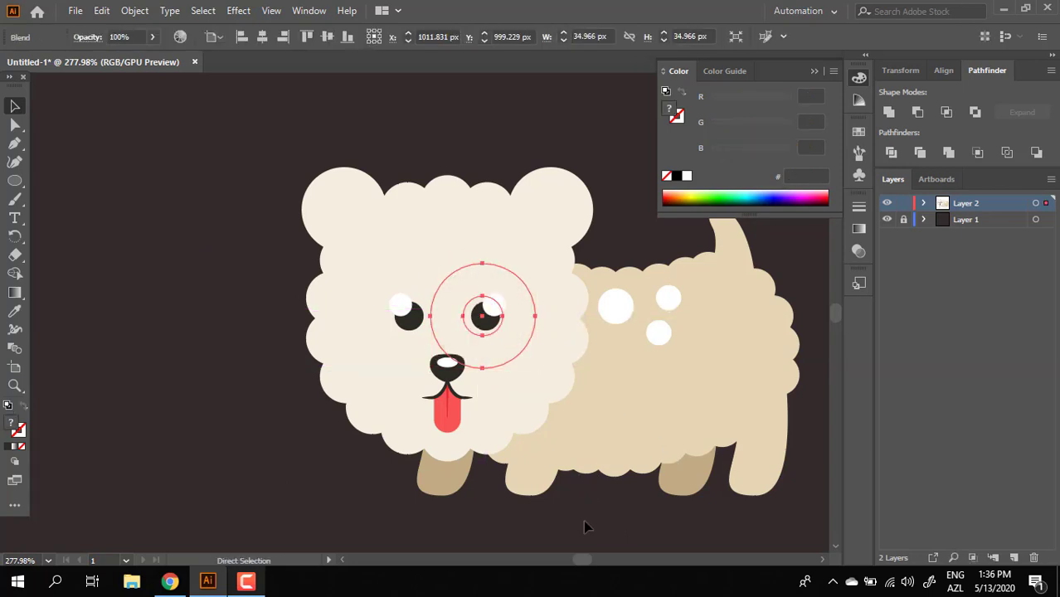
key(ctrl+z)
- Cut the blended eye patch and paste it in place inside the isolated head group
key(ctrl+x)
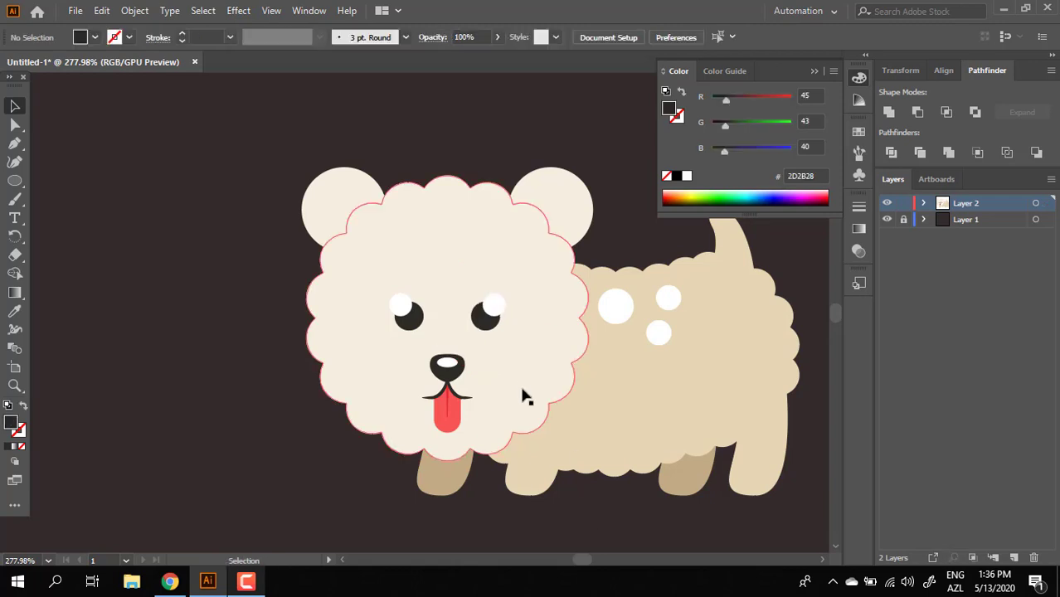
click(520, 379)
double_click(520, 378)
key(a)
key(ctrl+f)
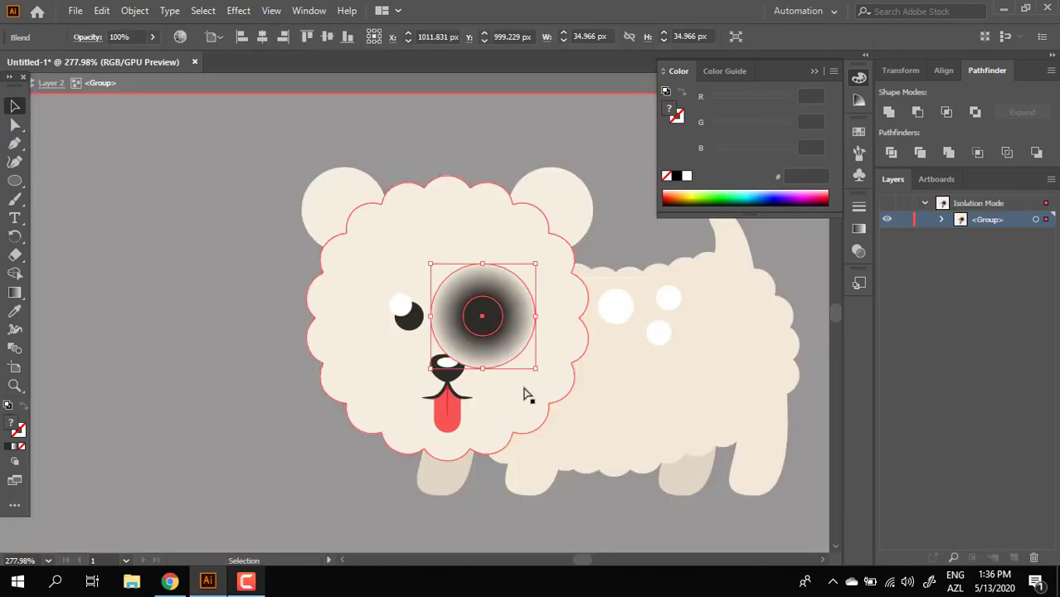
- Send the blended patch behind the eye within the head group, place a copy behind the other eye, and leave group isolation
key(ctrl+[)
drag(505, 350, 434, 350)
click(222, 427)
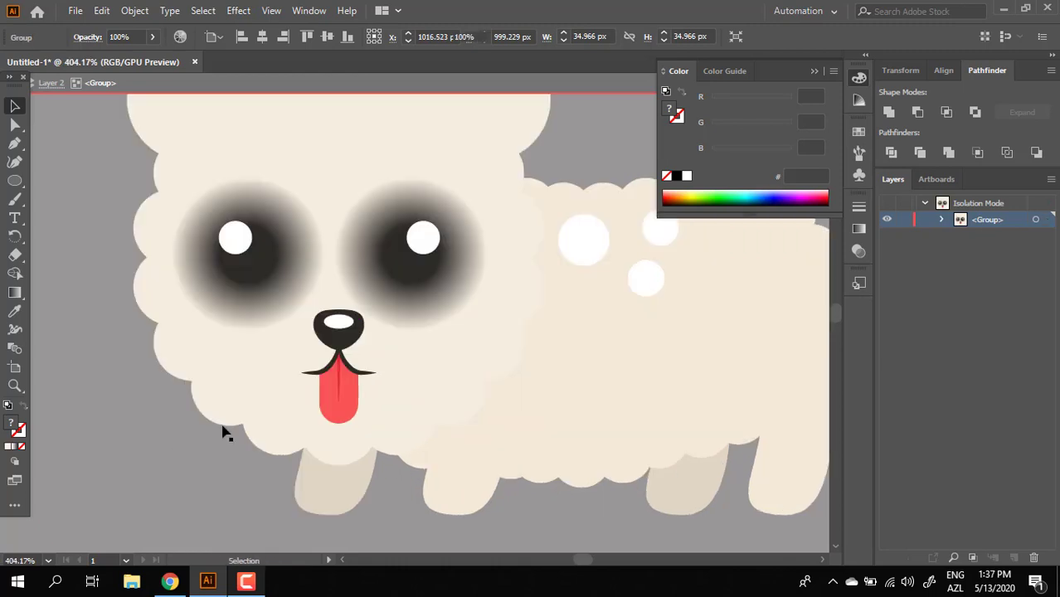
double_click(222, 427)
- Examine the complete dog illustration up close and as a whole, including the eye patches, face, back spots and tail
key(z)
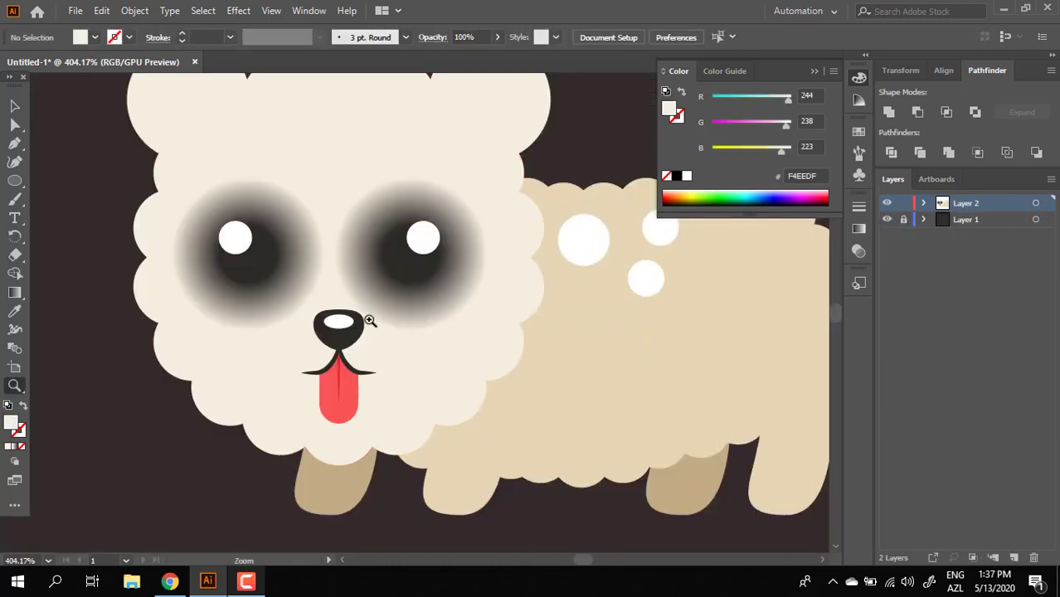
drag(477, 311, 270, 320)
alt+scroll(360, 322, up, 4)
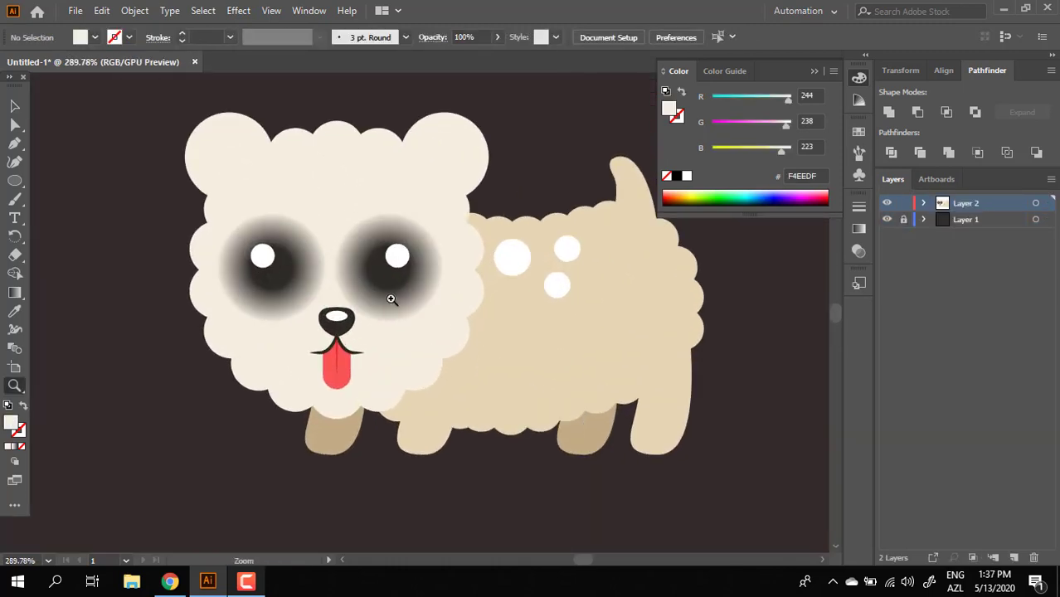
alt+scroll(391, 298, up, 1)
alt+scroll(253, 296, up, 1)
alt+scroll(462, 319, down, 2)
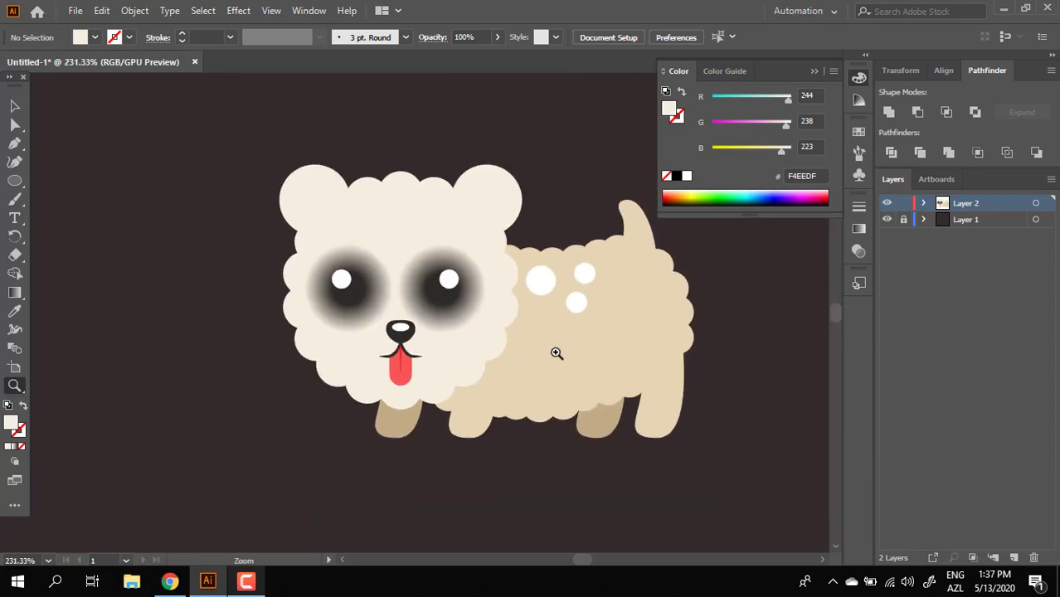
alt+scroll(526, 312, up, 2)
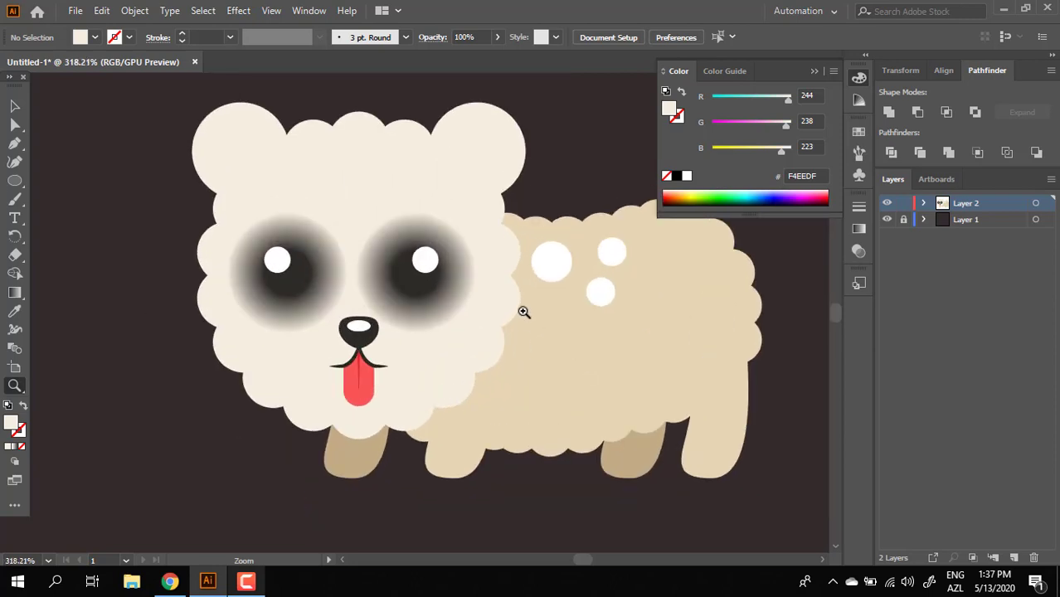
drag(629, 302, 575, 323)
alt+scroll(681, 353, down, 1)
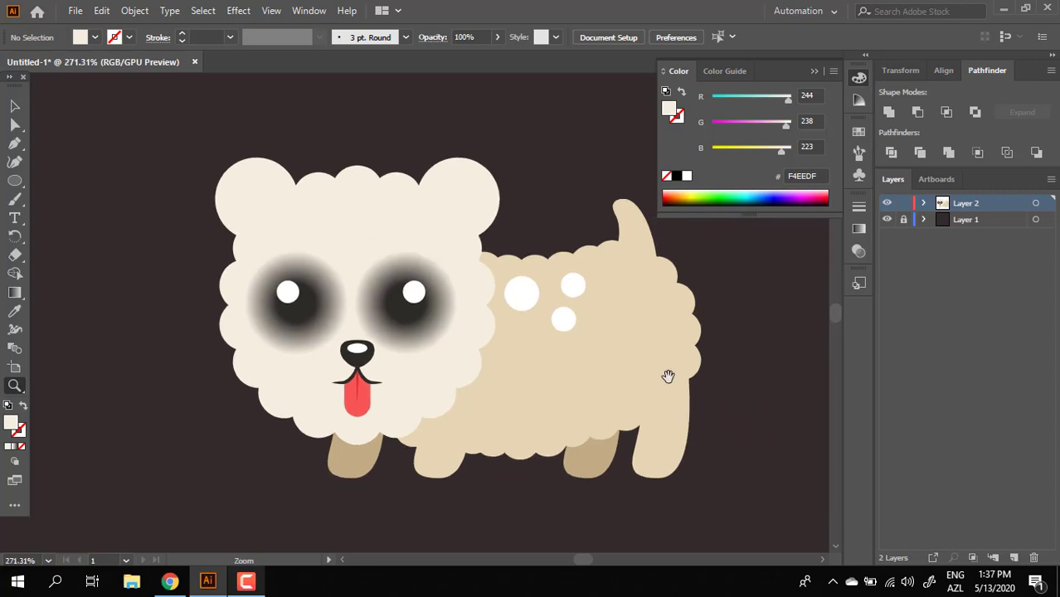
drag(668, 375, 632, 353)
click(14, 106)
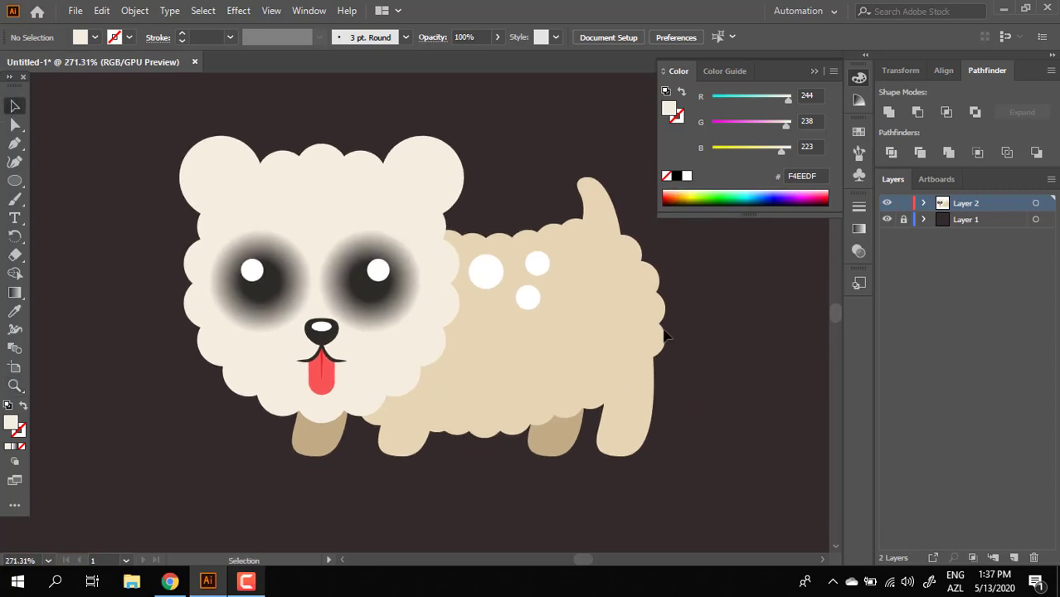